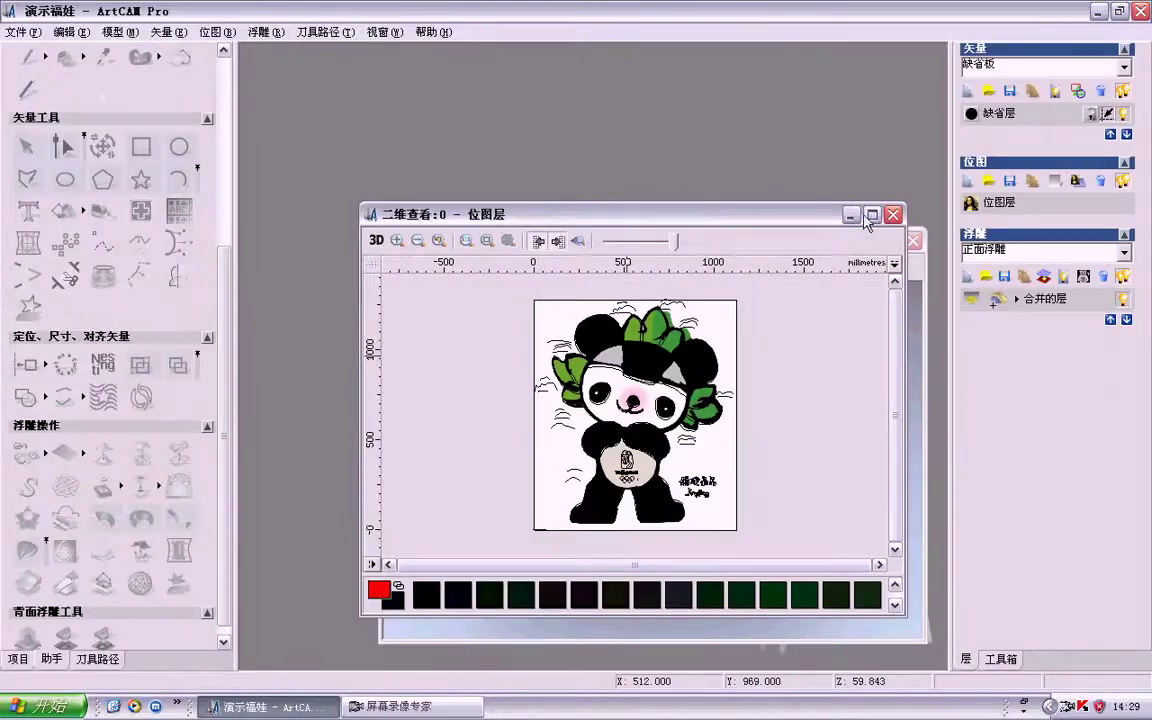
Step: Examine the finished panda relief in the 3D view, turned to face the front
left_click(872, 216)
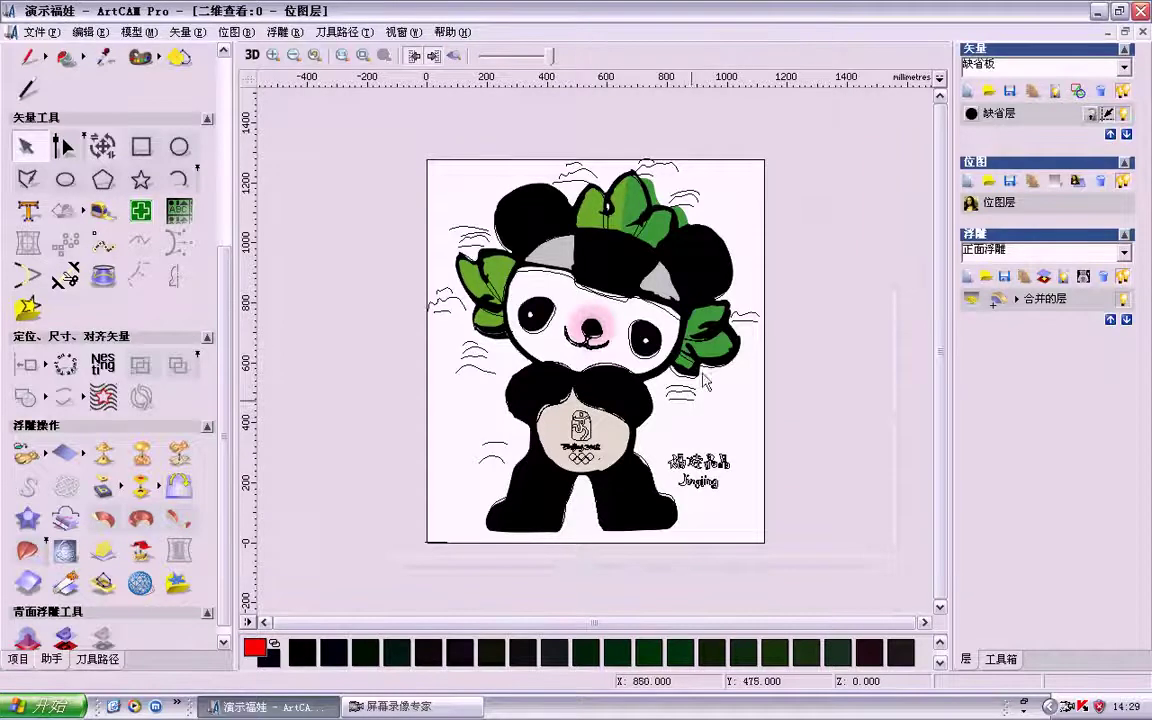
left_click(253, 60)
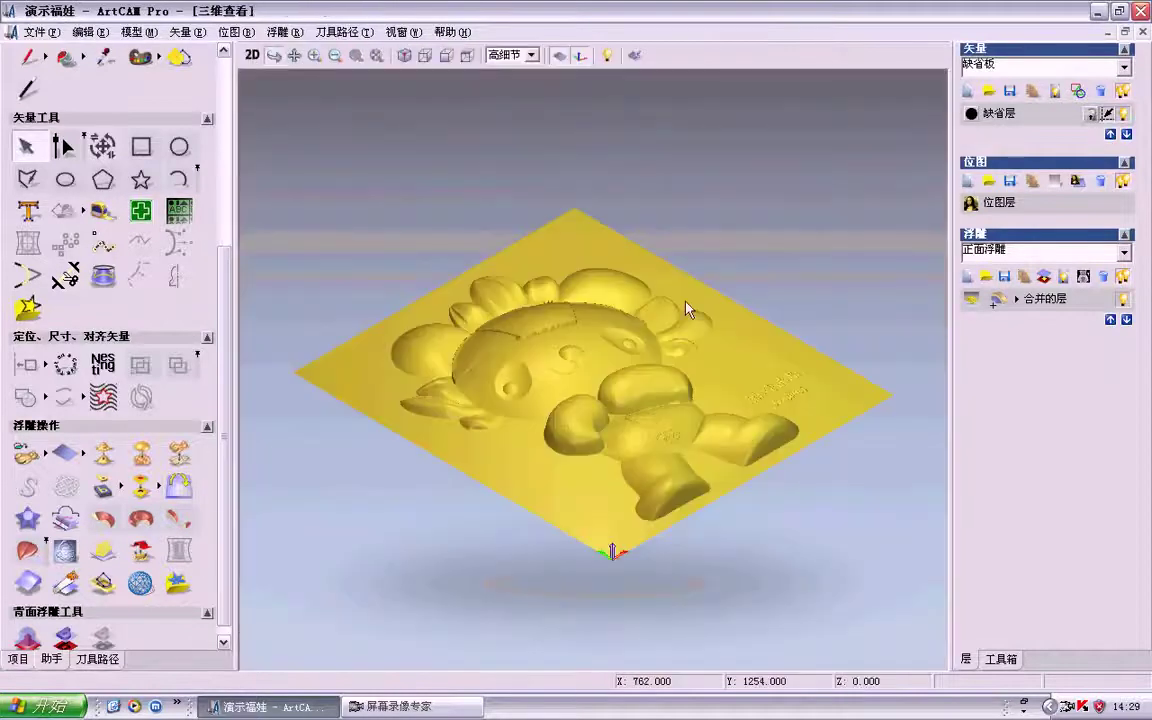
left_click_drag(689, 311, 607, 453)
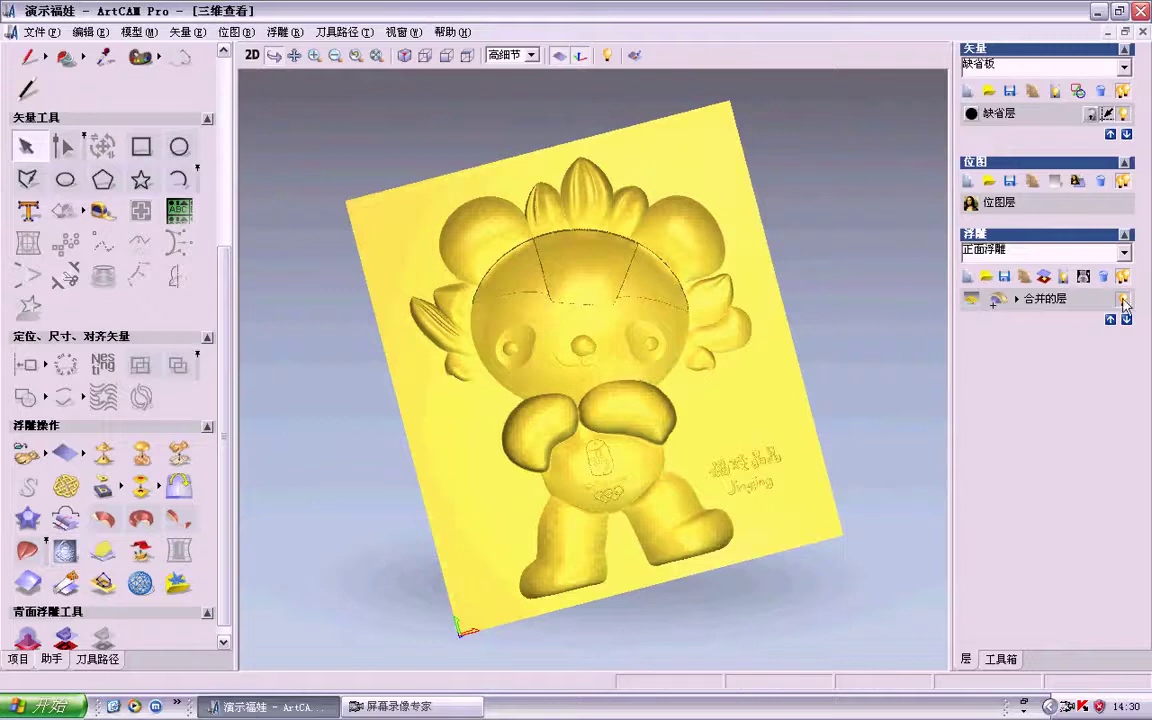
Step: Add a new relief layer with the merged layer hidden, and fade the bitmap in the 2D view
left_click(969, 278)
left_click_drag(699, 465, 693, 395)
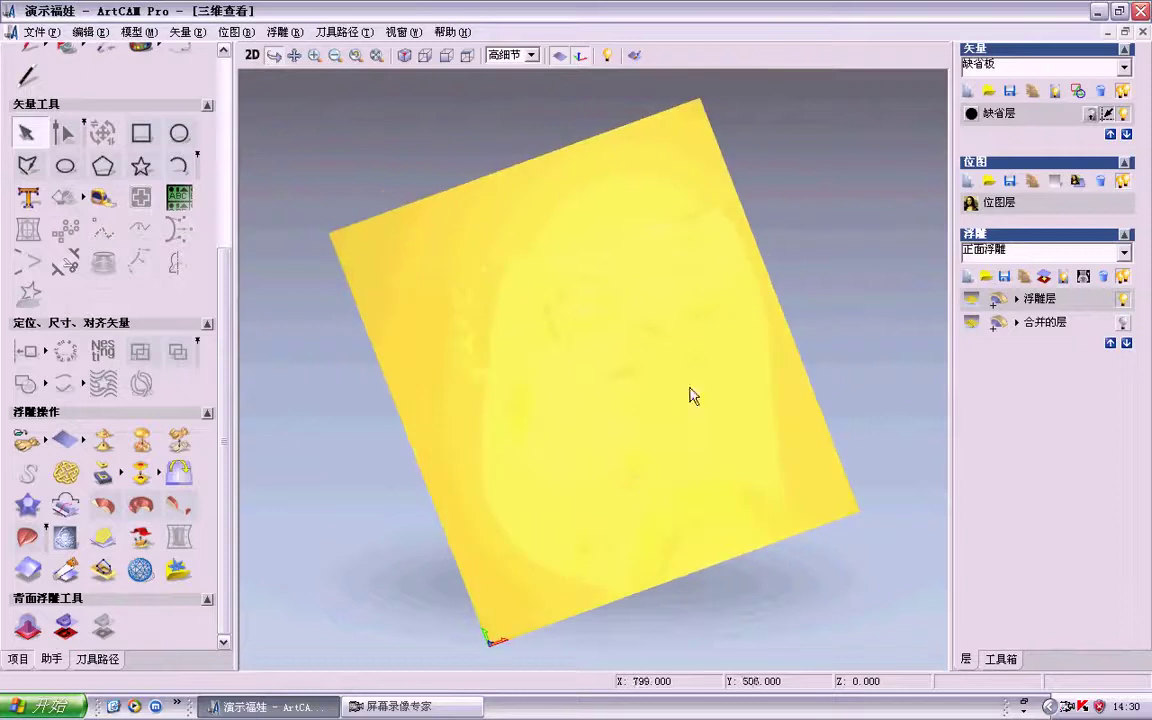
left_click(252, 56)
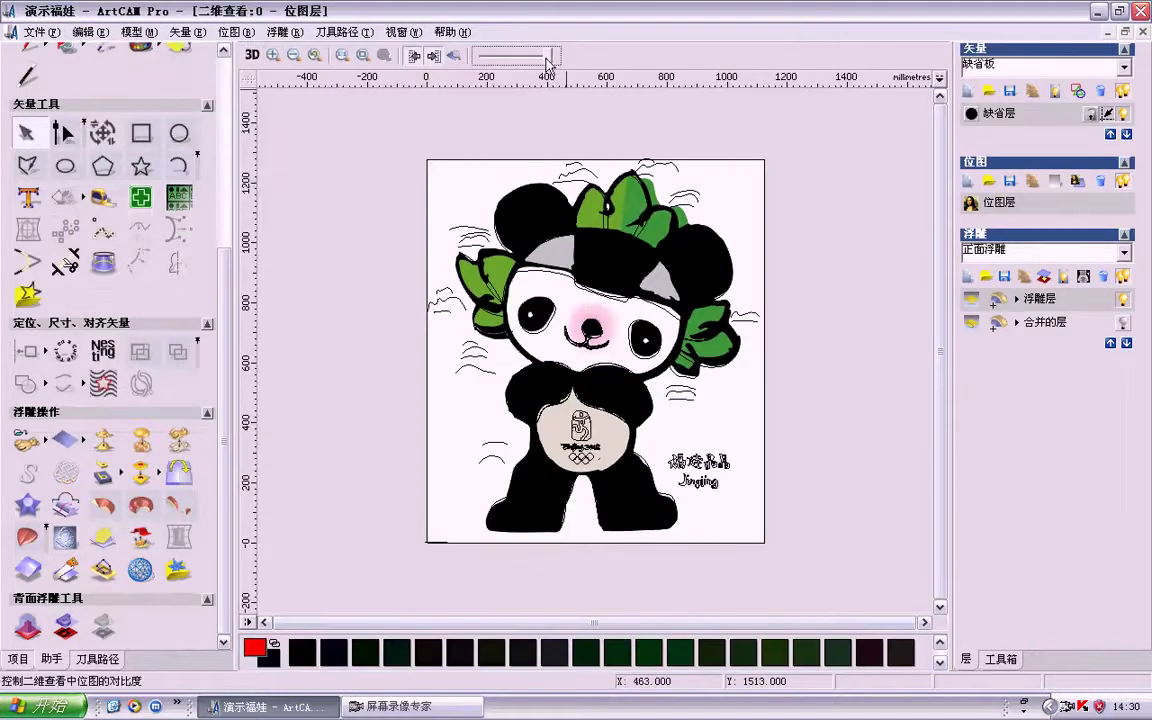
left_click_drag(548, 62, 492, 62)
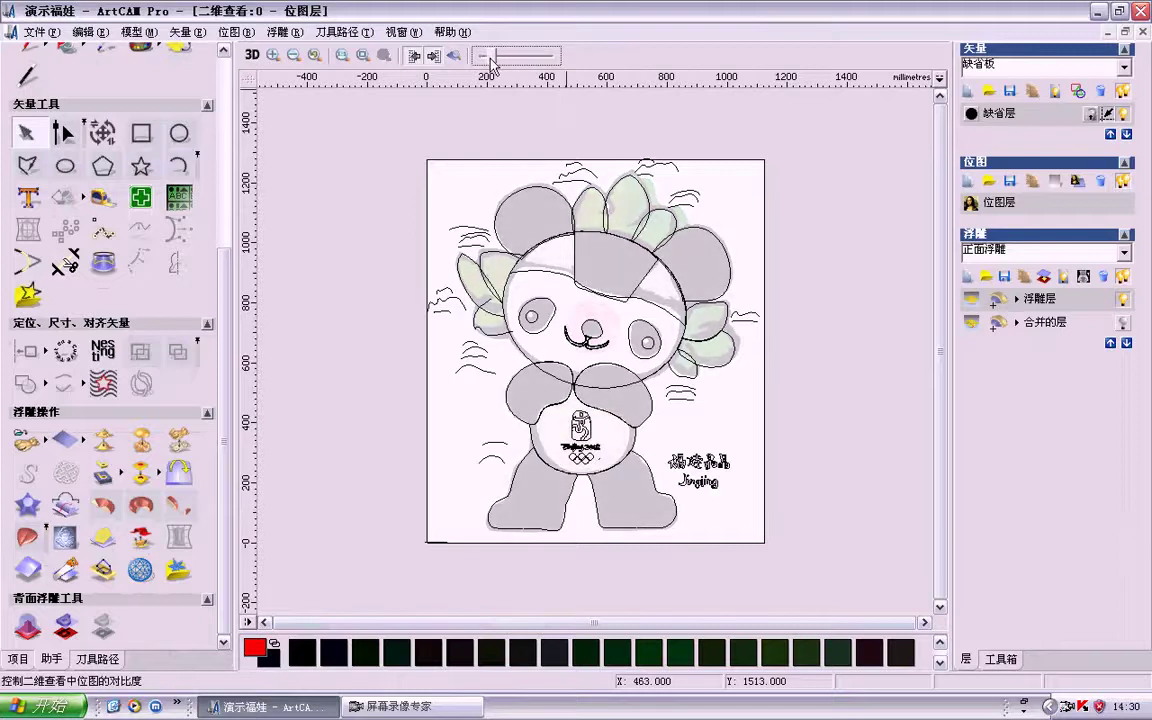
Step: Add a round dome to the relief from the head outline with a 35° angle, 0.3 start height and no height limit
left_click(600, 395)
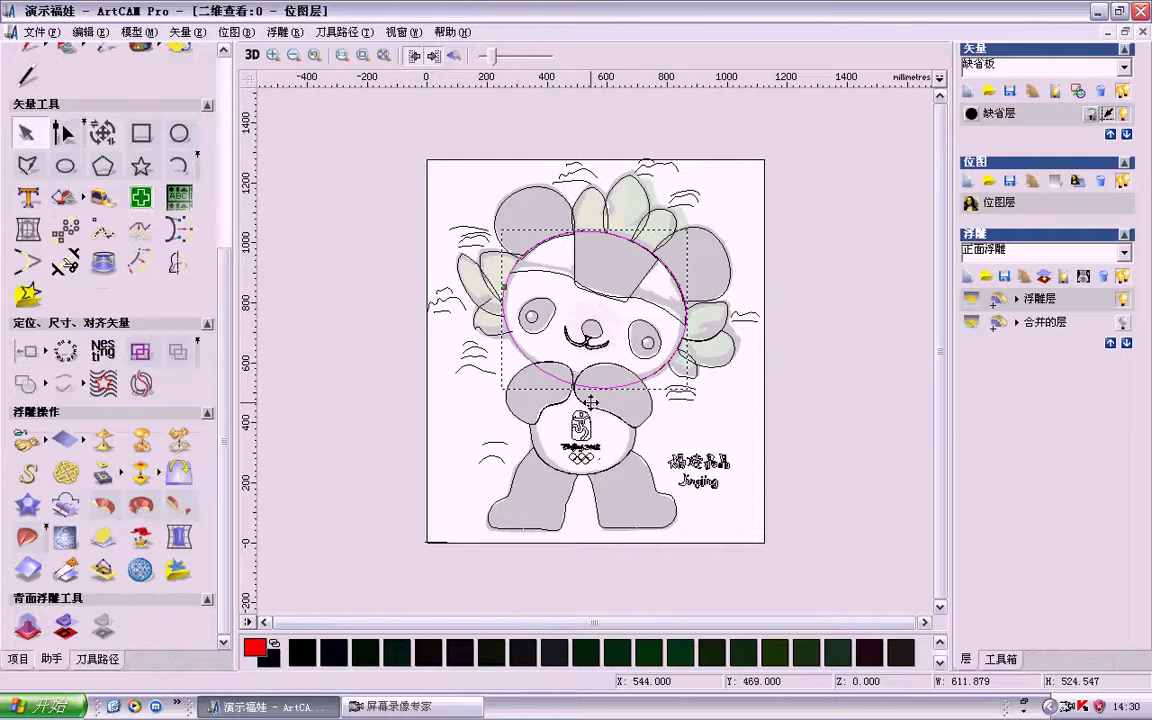
key("F12")
left_click(721, 435)
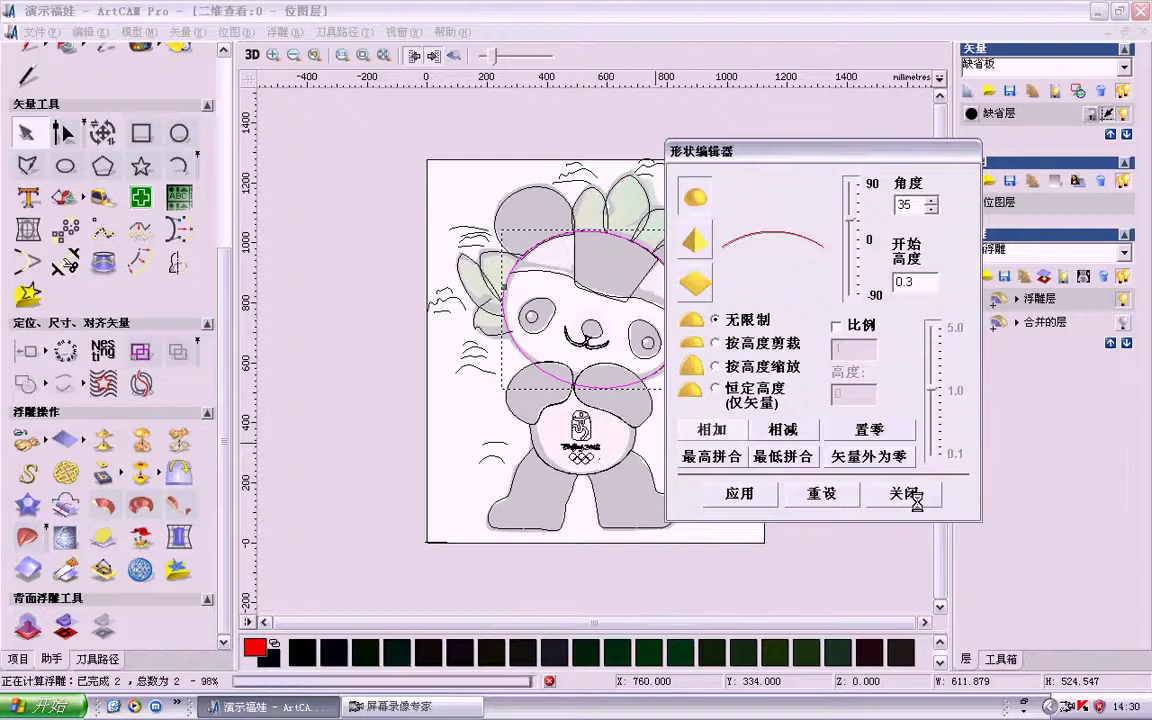
left_click(905, 493)
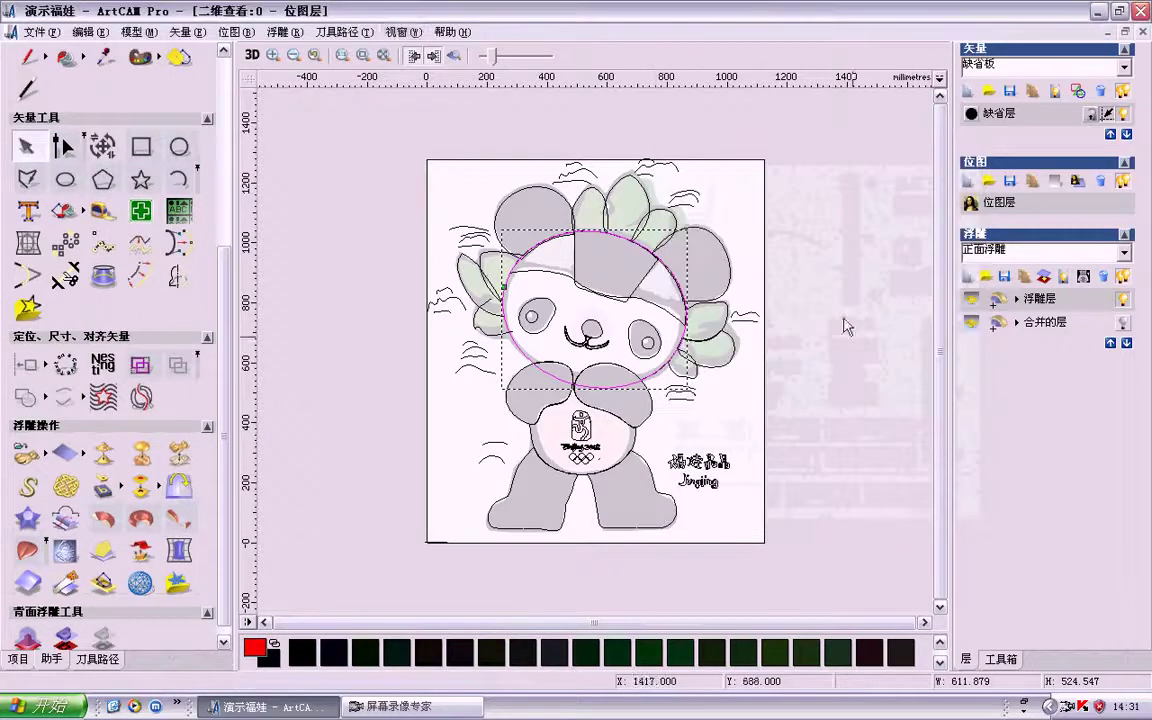
Step: Tile the 2D and 3D views vertically and enlarge the head dome in the 3D view
left_click(403, 31)
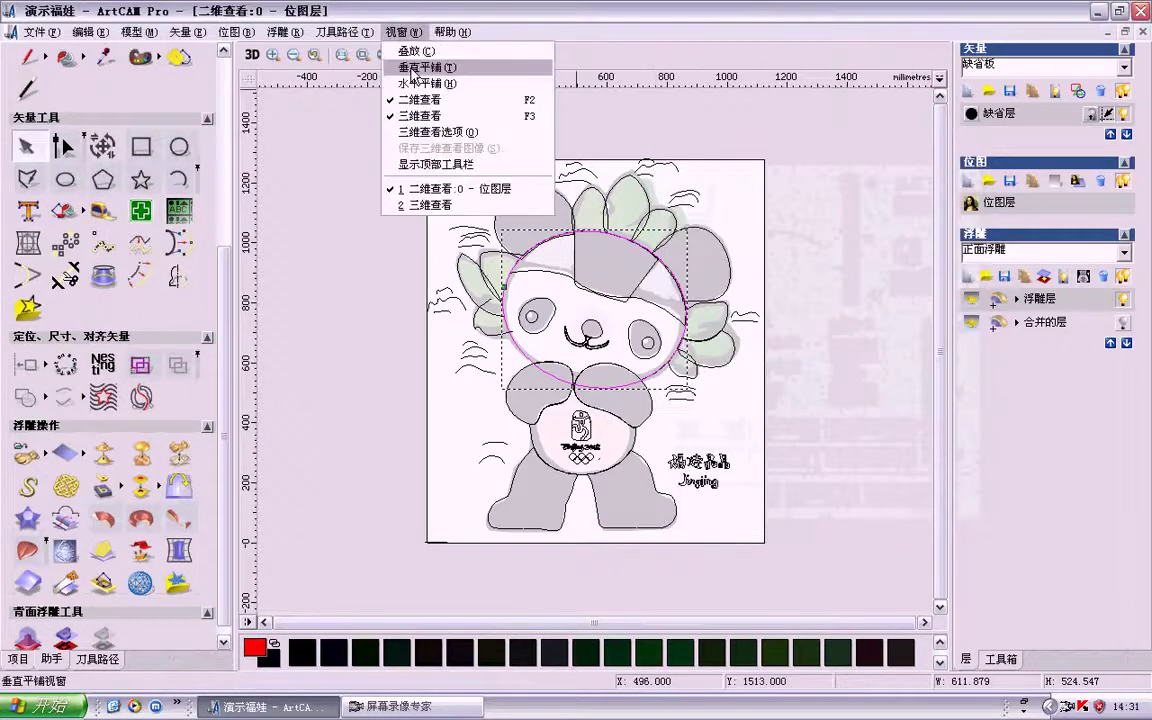
left_click(413, 68)
scroll(796, 425, "up", 5)
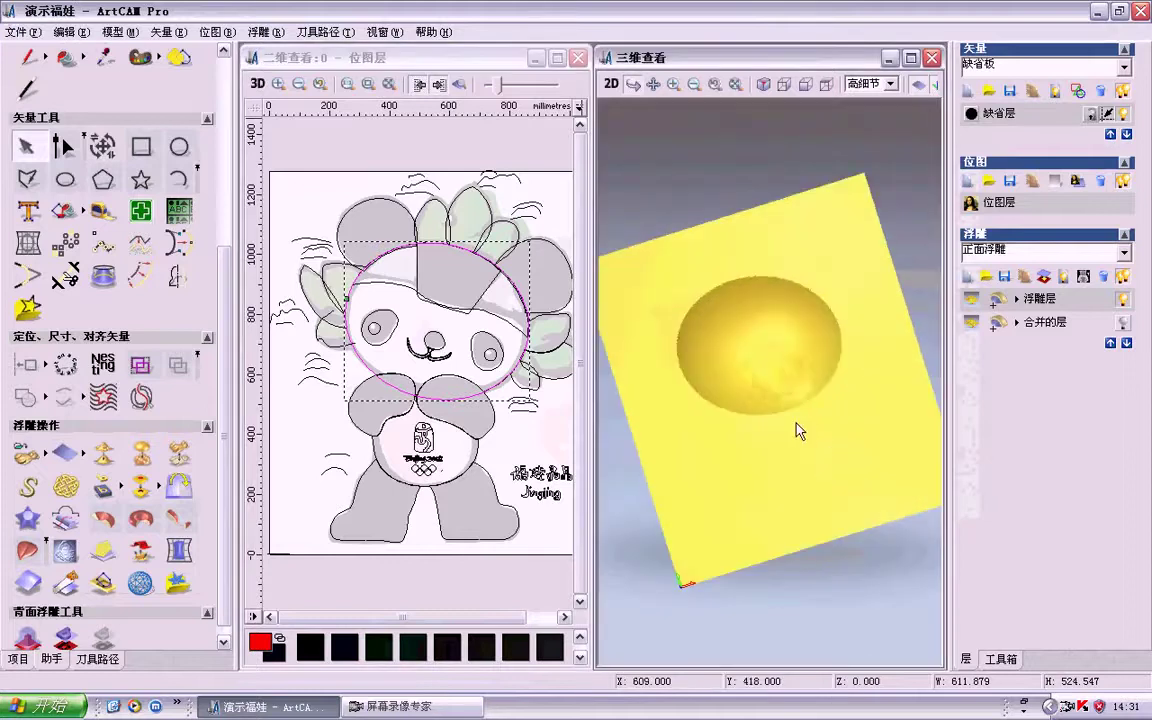
Step: Add a concave round shape from both eye-patch outlines with a -30° angle and 0 start height
left_click(546, 441)
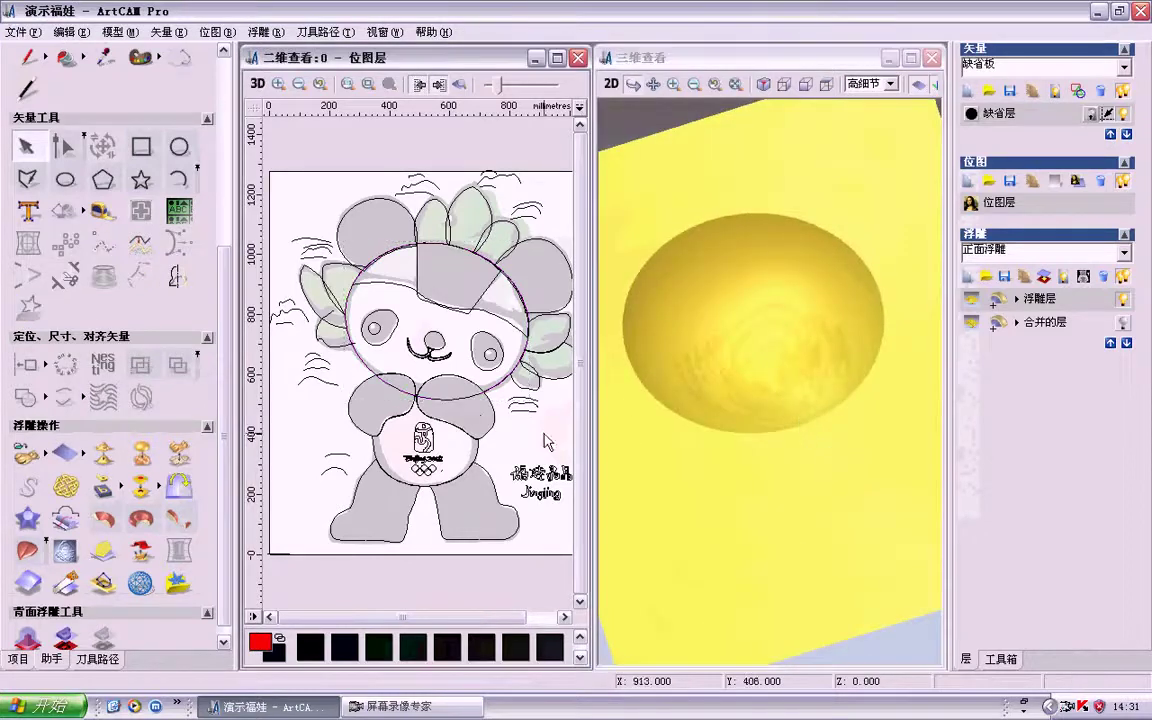
left_click(390, 336)
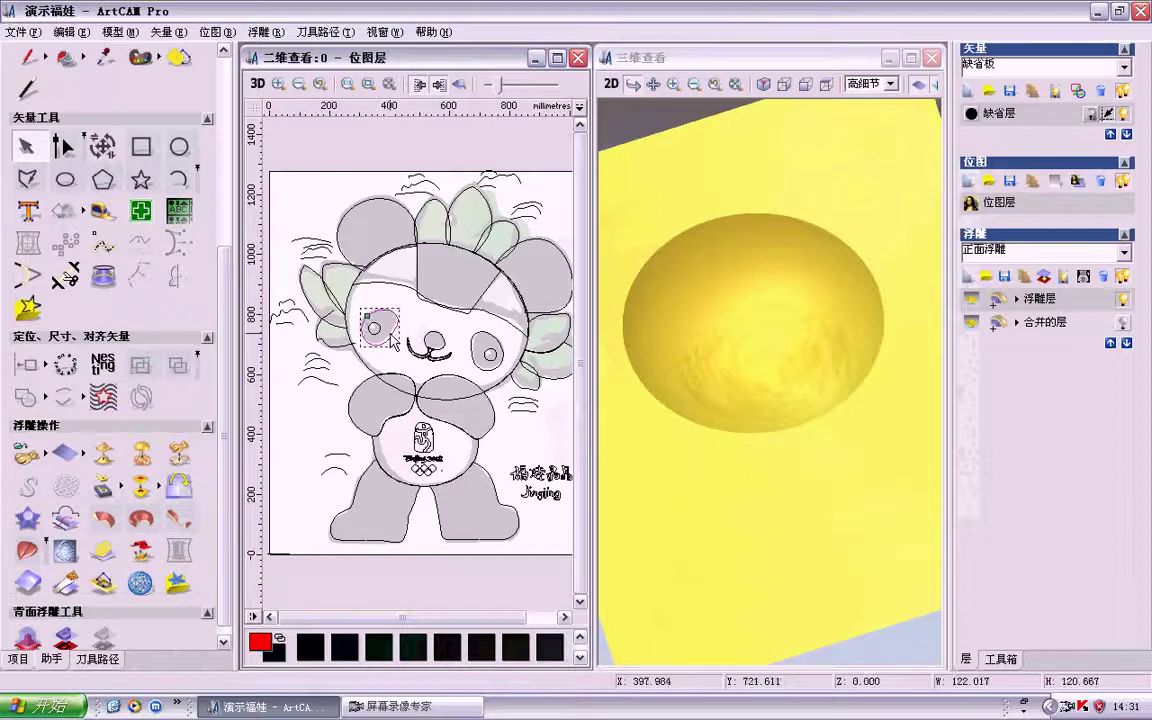
left_click(478, 371, "shift")
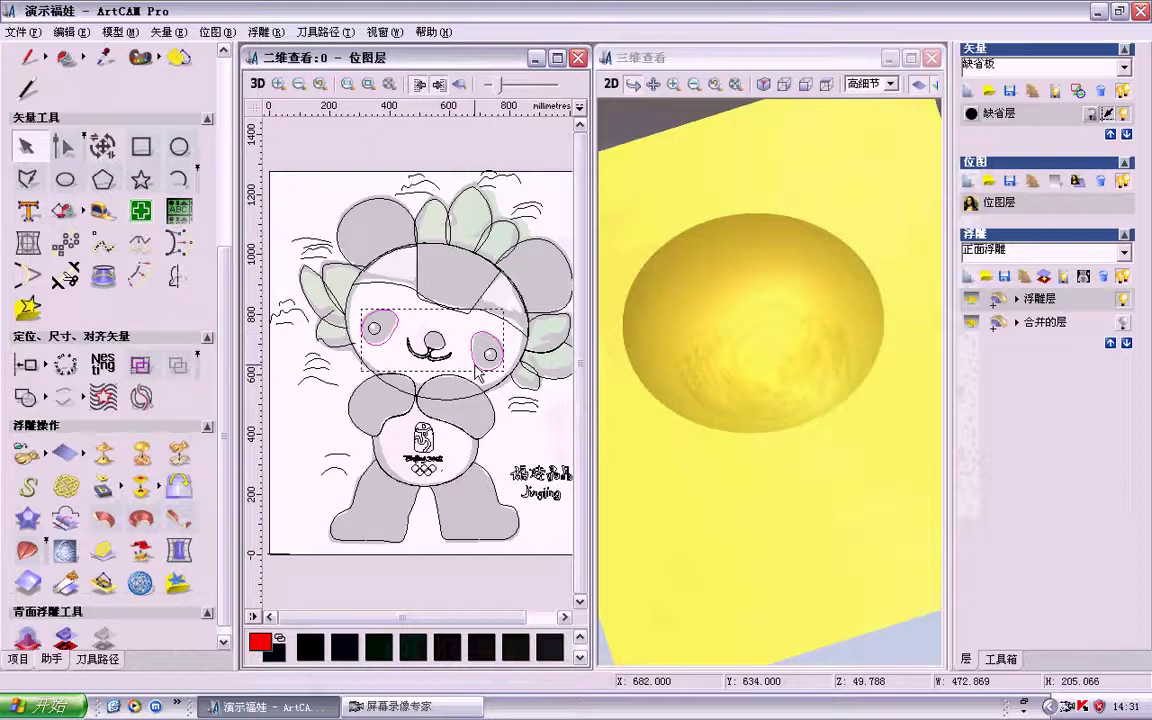
key("F12")
left_click(716, 434)
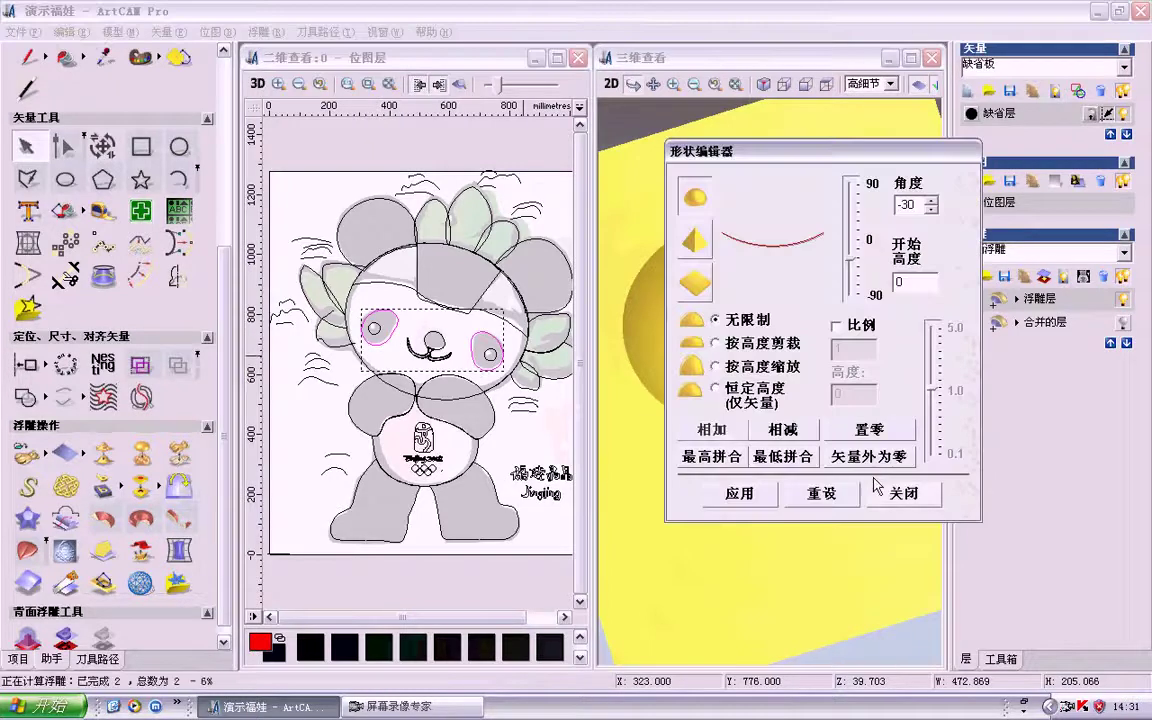
left_click(909, 498)
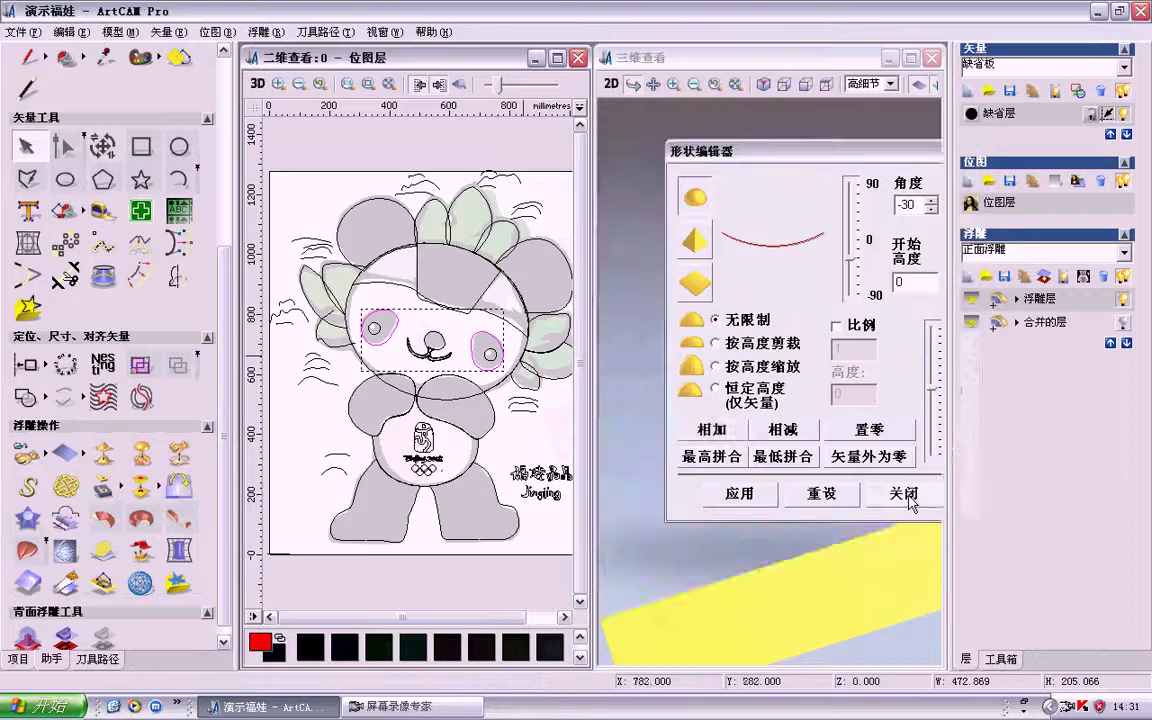
Step: Add round domes from the two small pupil circles with a 45° angle and start height 1
left_click_drag(763, 359, 768, 264)
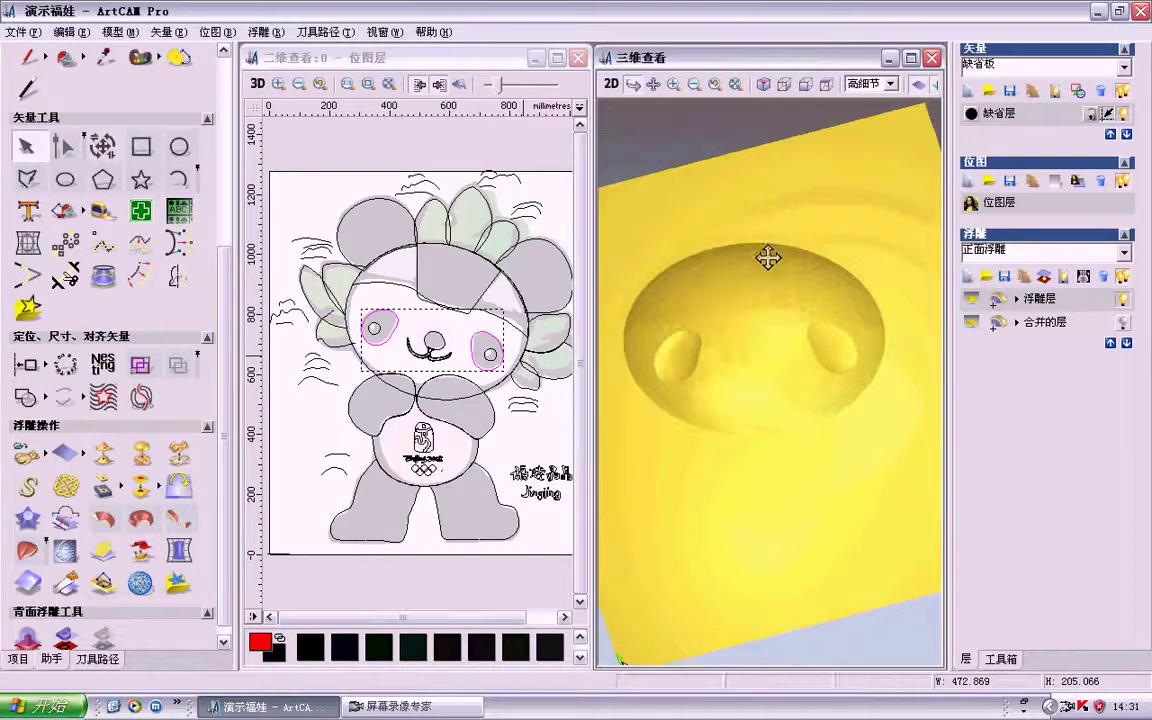
left_click(373, 332)
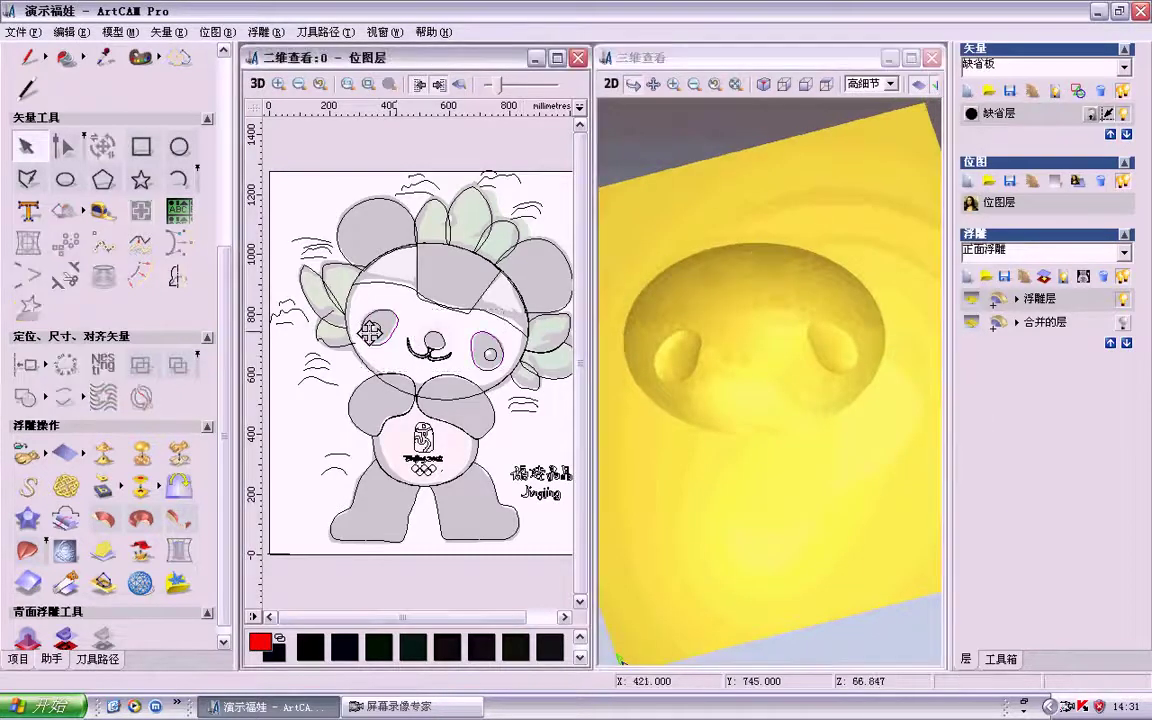
left_click(371, 337)
left_click(489, 361, "shift")
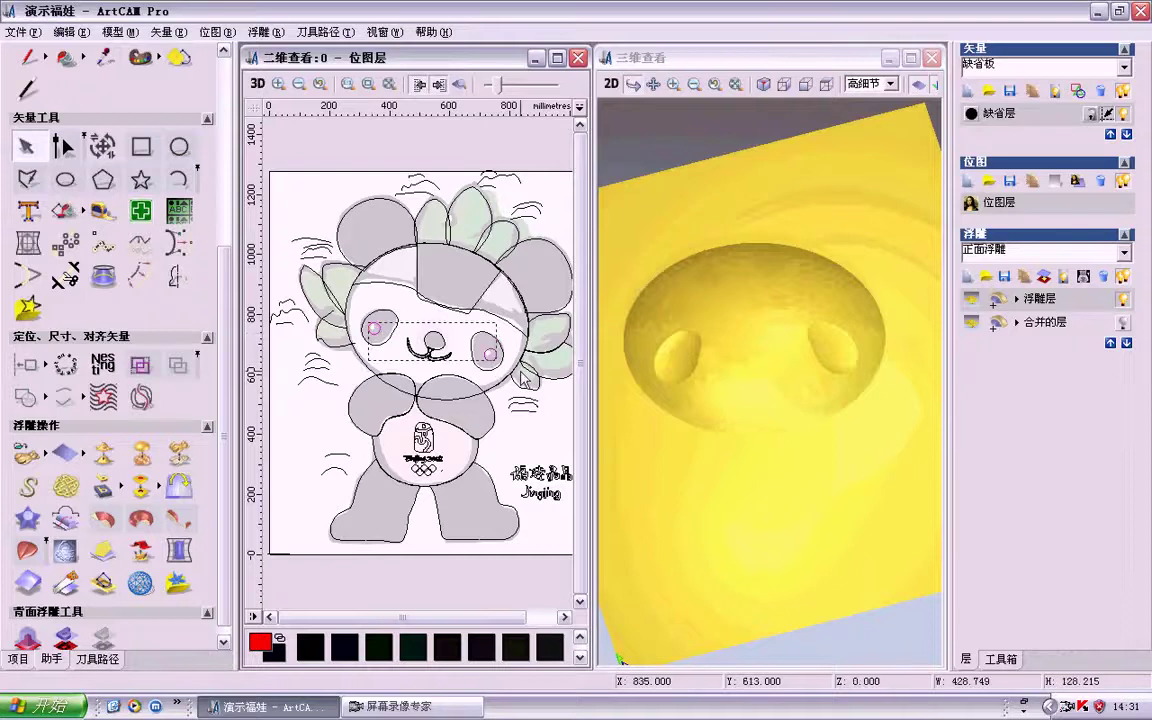
key("F12")
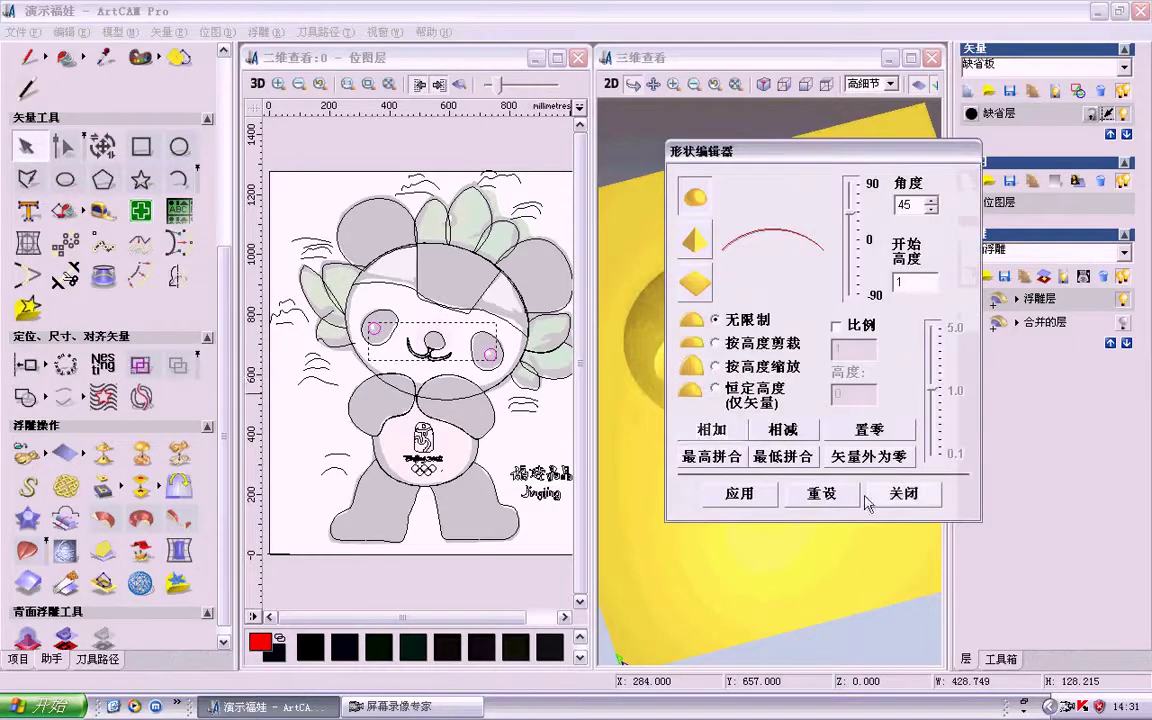
left_click(903, 493)
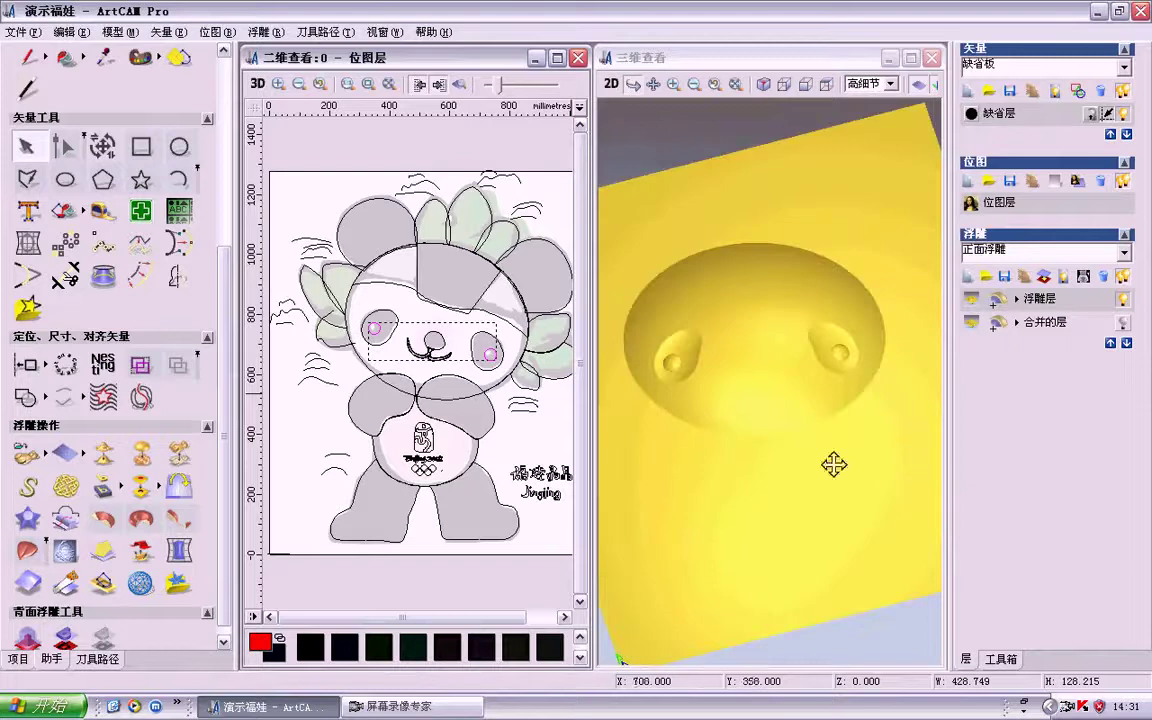
Step: Add a round dome from the nose outline with a 45° angle and start height 1
left_click(443, 340)
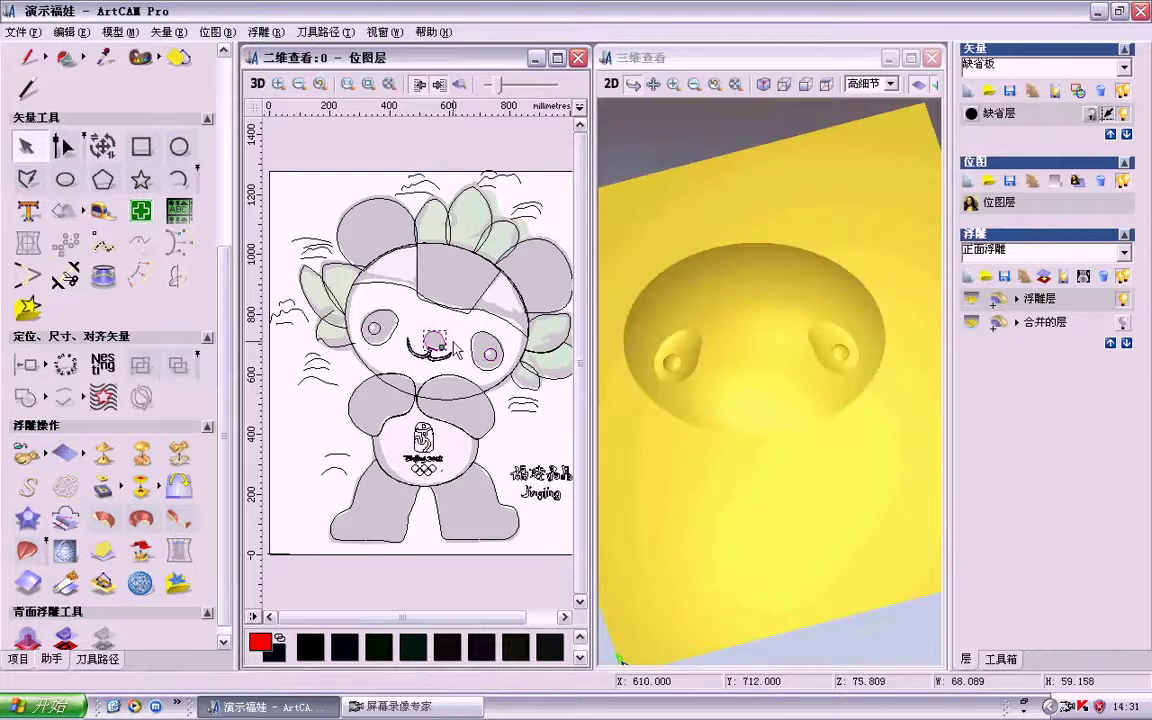
double_click(436, 340)
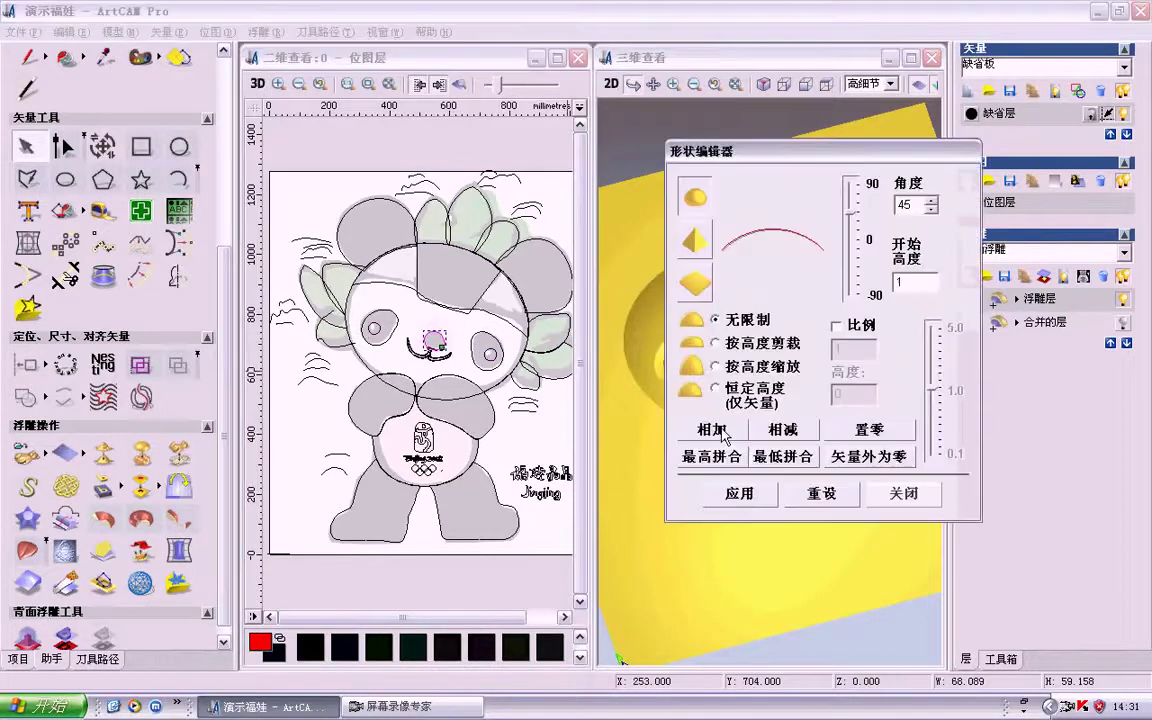
left_click(903, 493)
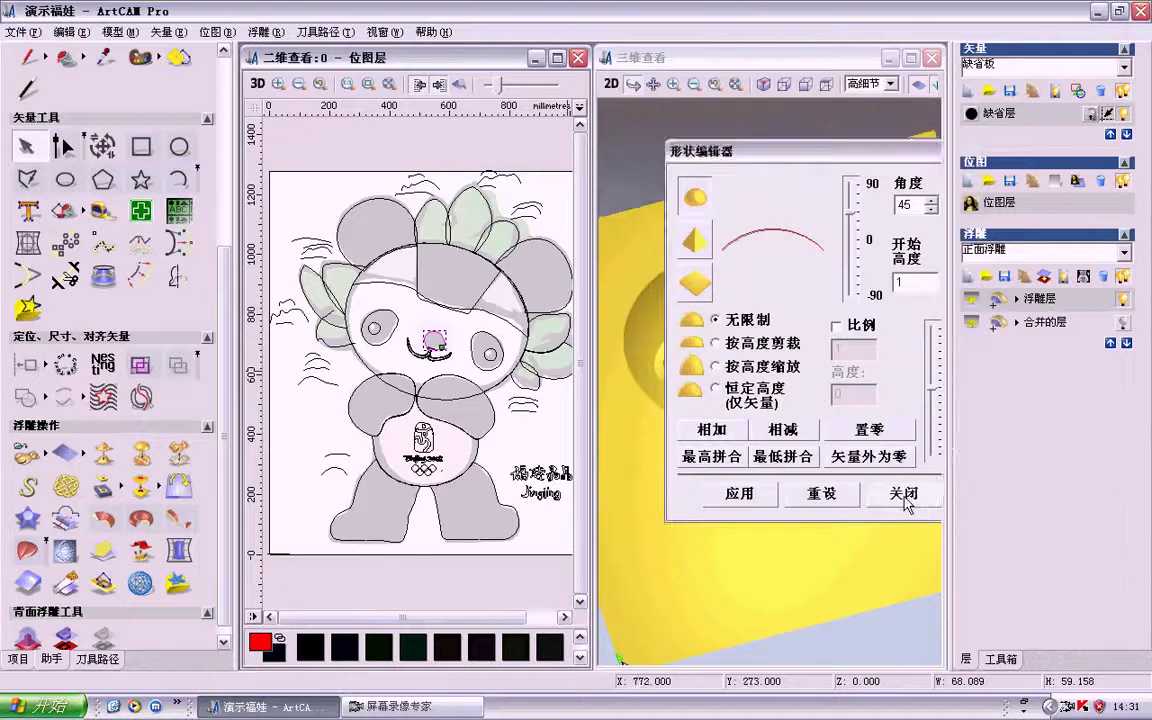
Step: Add a concave round shape from the outer mouth contour with a -39° angle and 0 start height
left_click(451, 349)
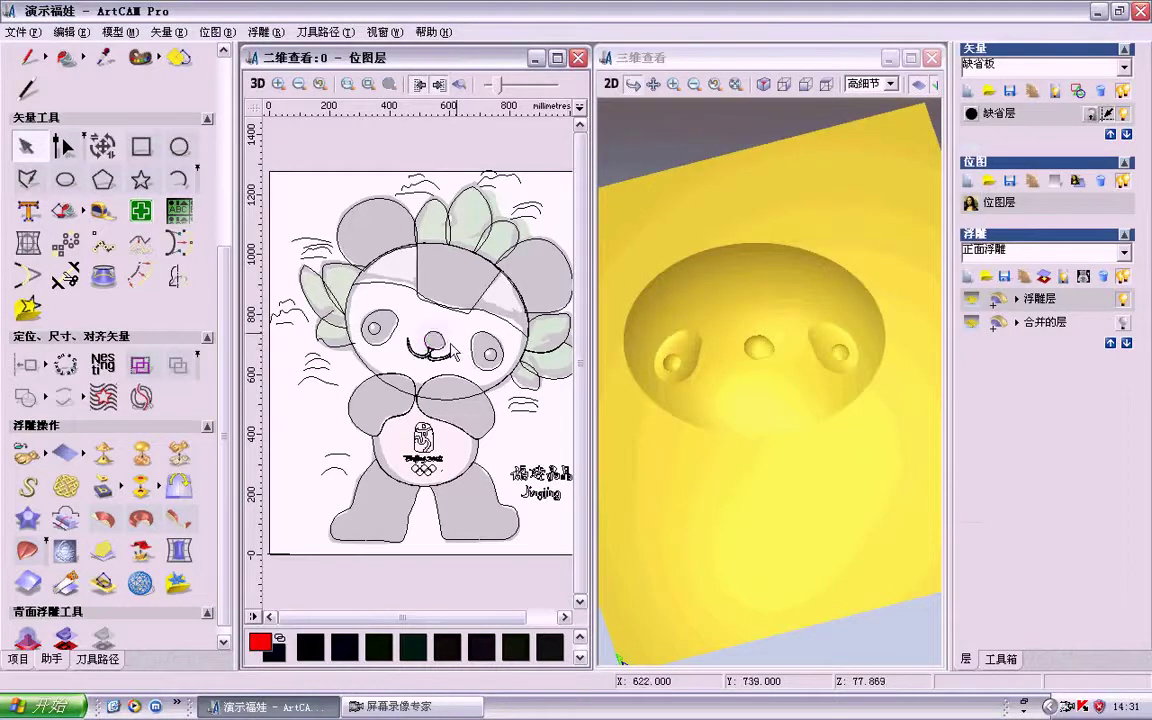
scroll(432, 375, "up", 5)
left_click(396, 296)
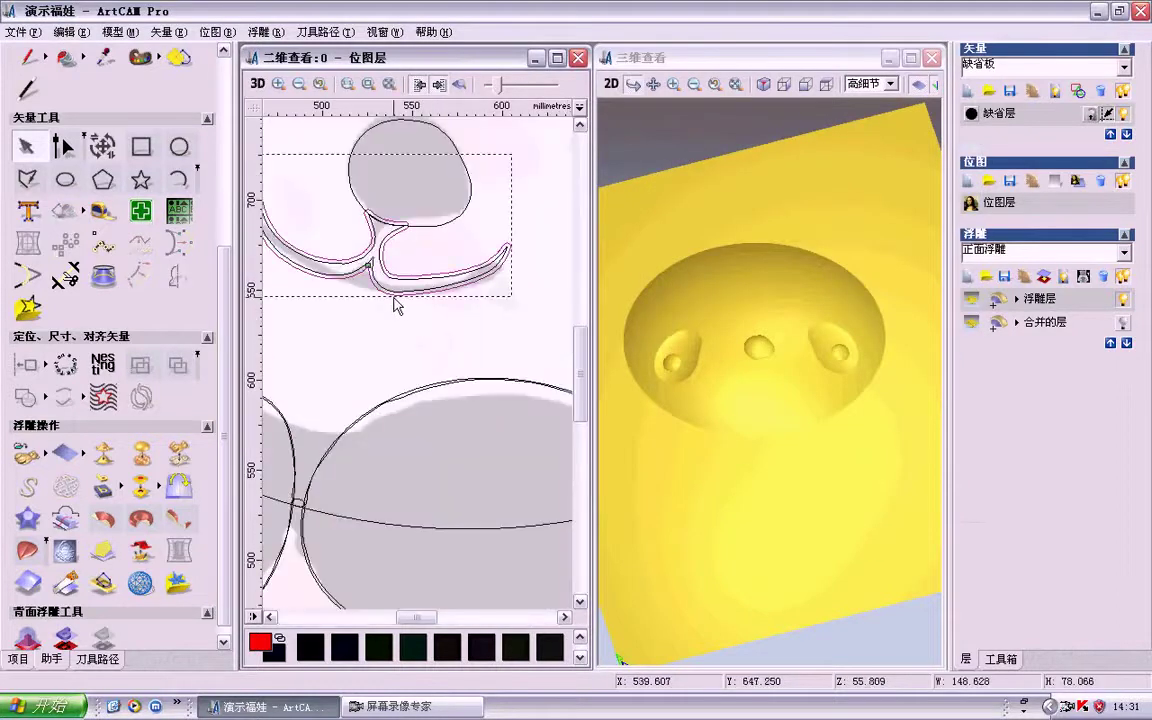
key("F12")
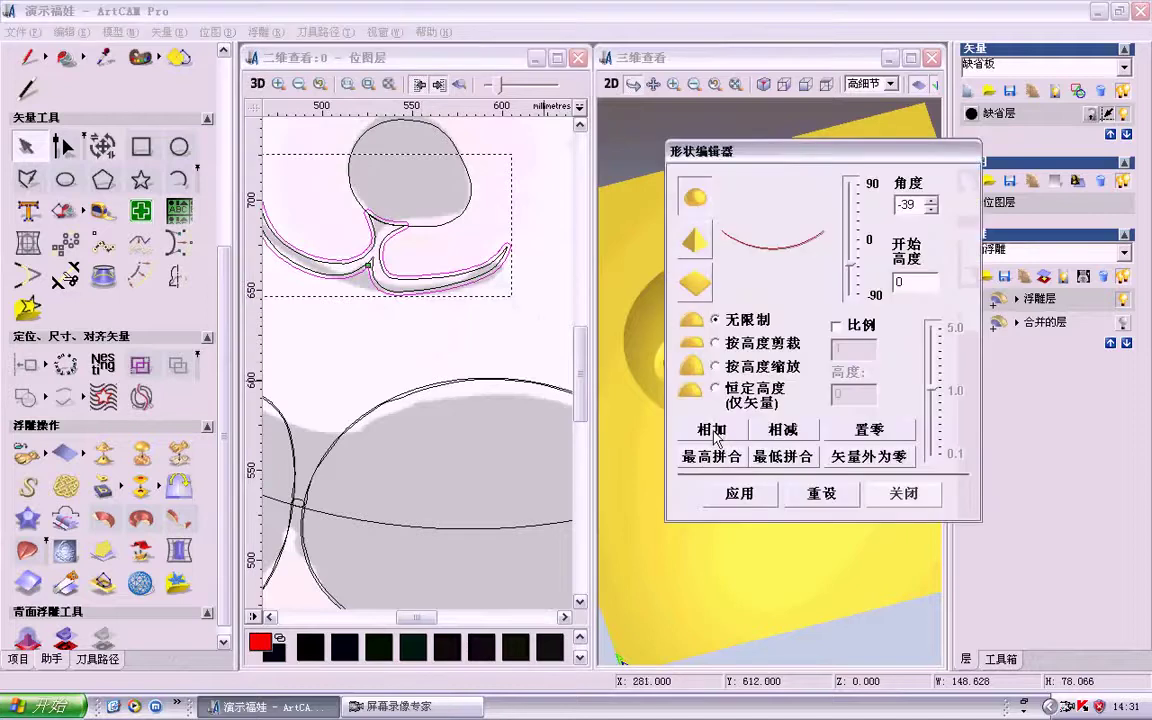
left_click(905, 493)
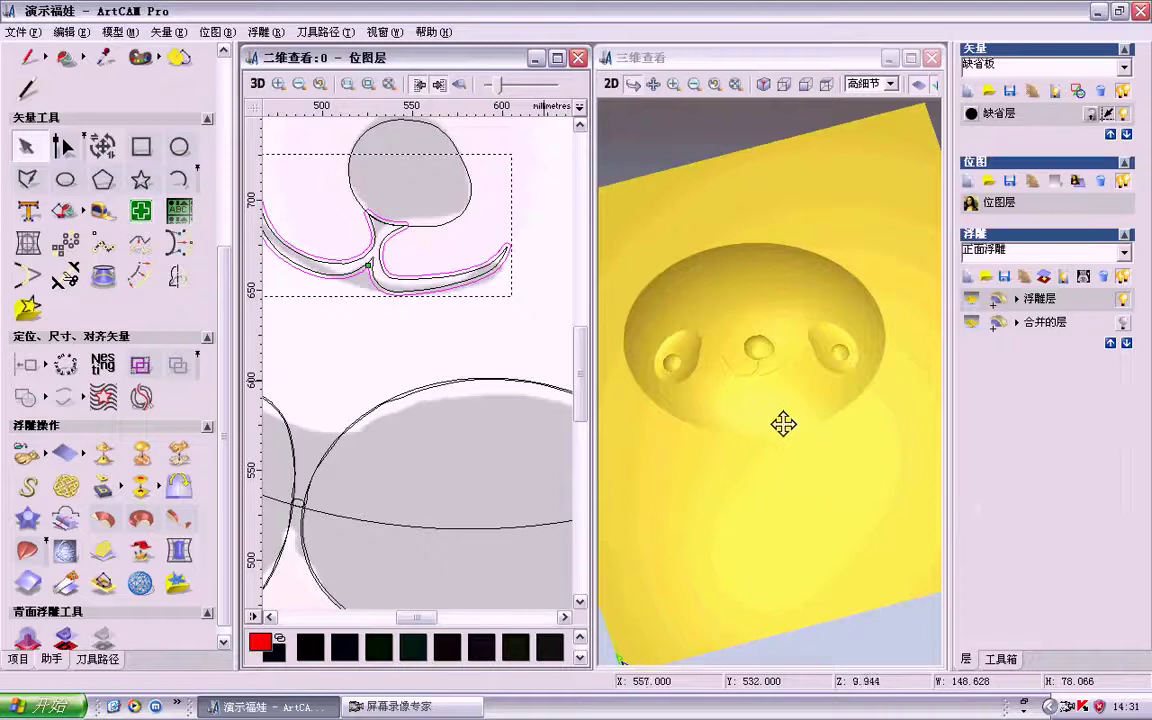
Step: Add a concave round shape from the inner mouth contour with a -51° angle and 0 start height
left_click(770, 416)
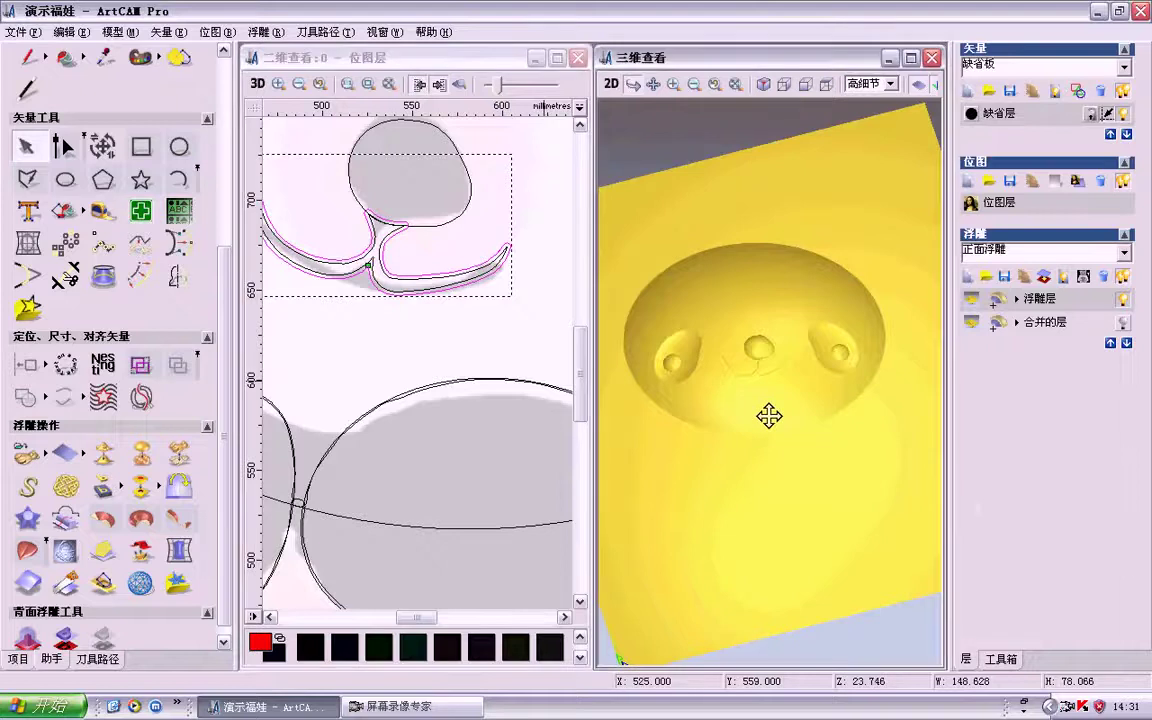
scroll(768, 415, "up", 3)
left_click(424, 342)
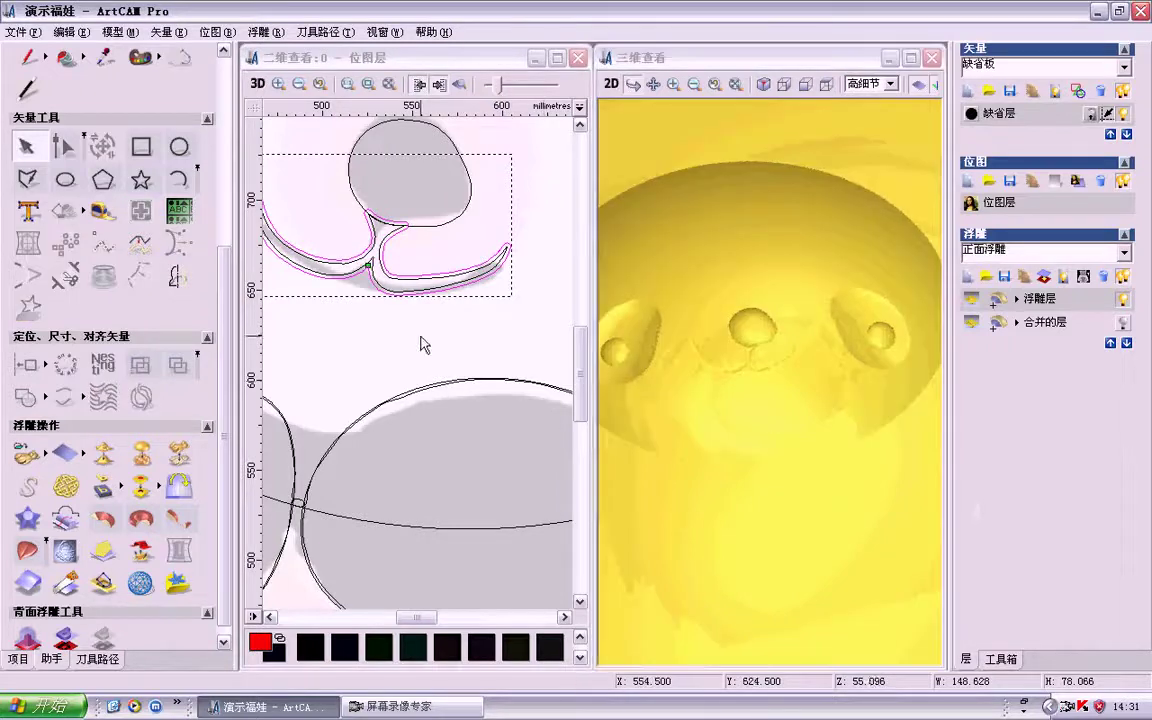
left_click(392, 290)
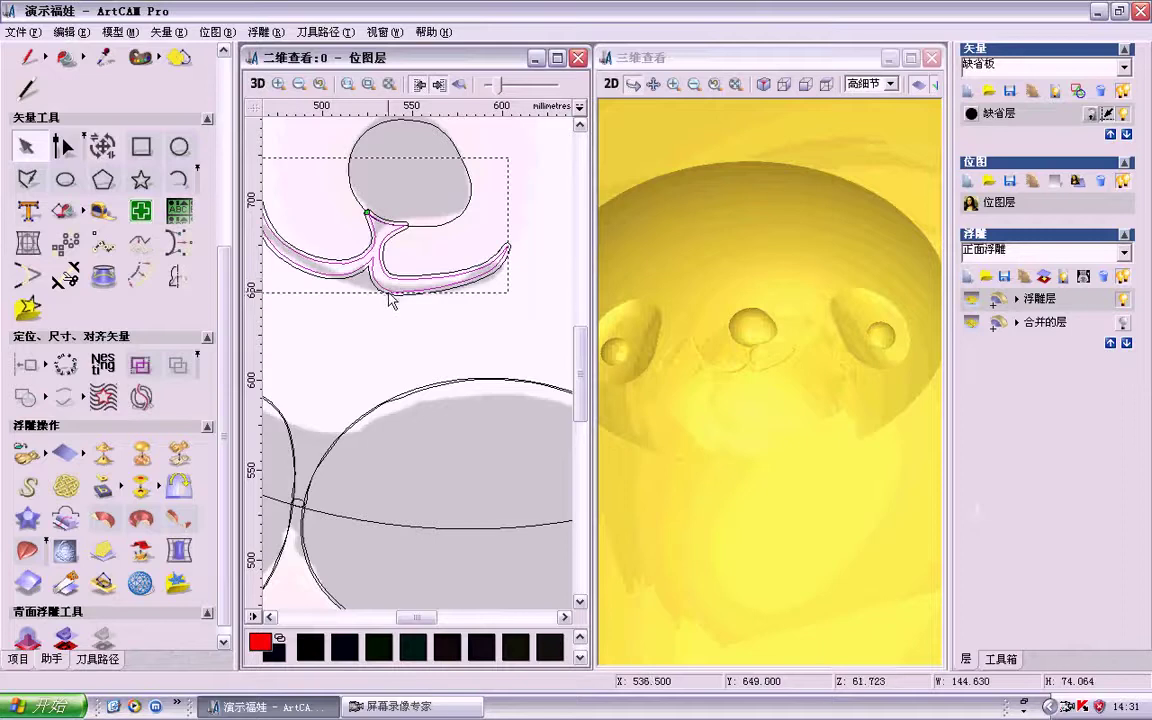
double_click(388, 291)
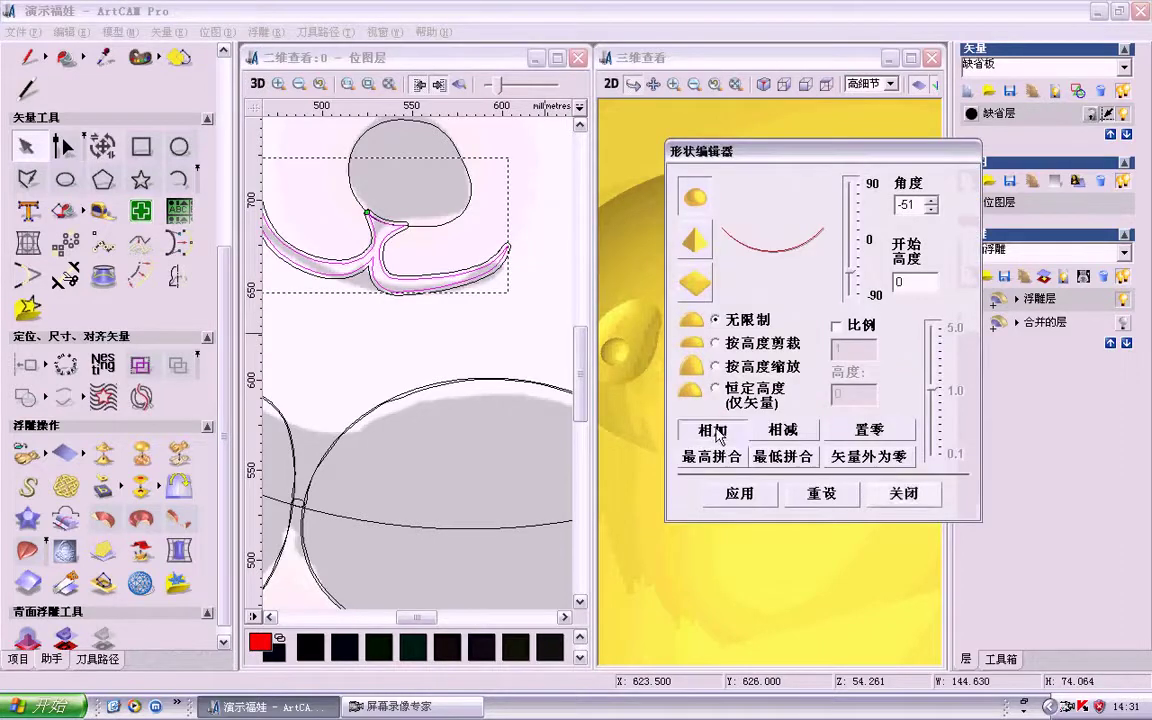
left_click(714, 430)
left_click(897, 492)
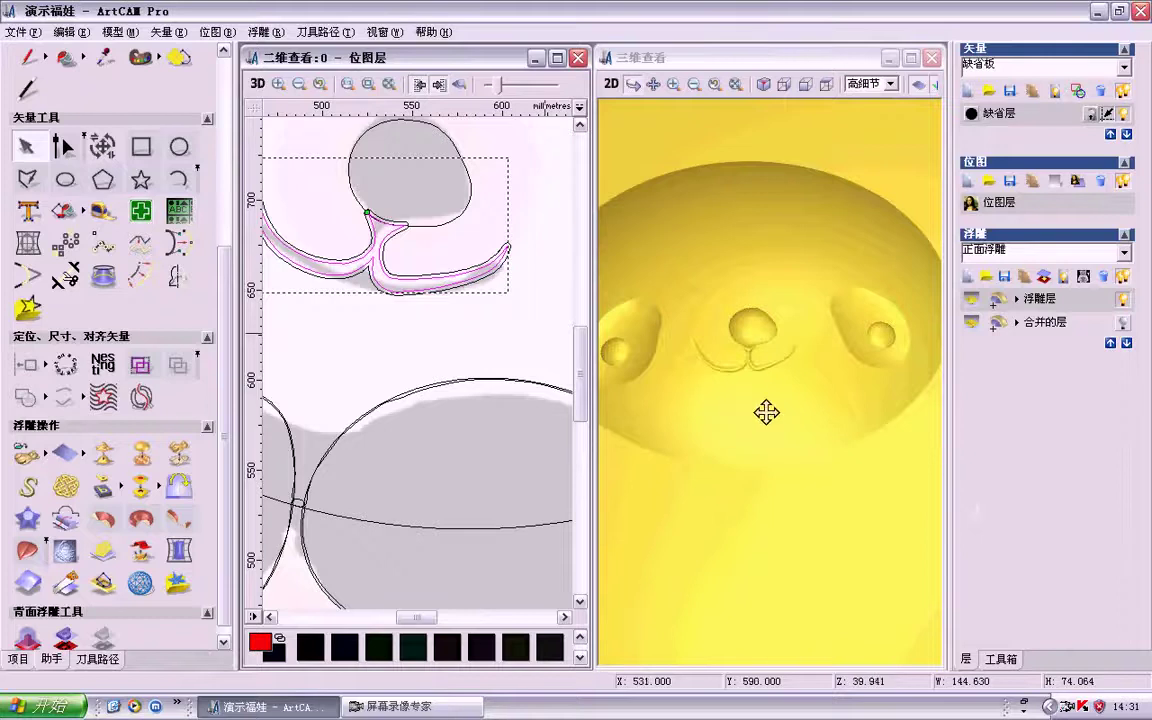
Step: Examine the face relief in 3D and frame the panda's face and body outlines in the 2D view
scroll(766, 411, "down", 2)
left_click(476, 440)
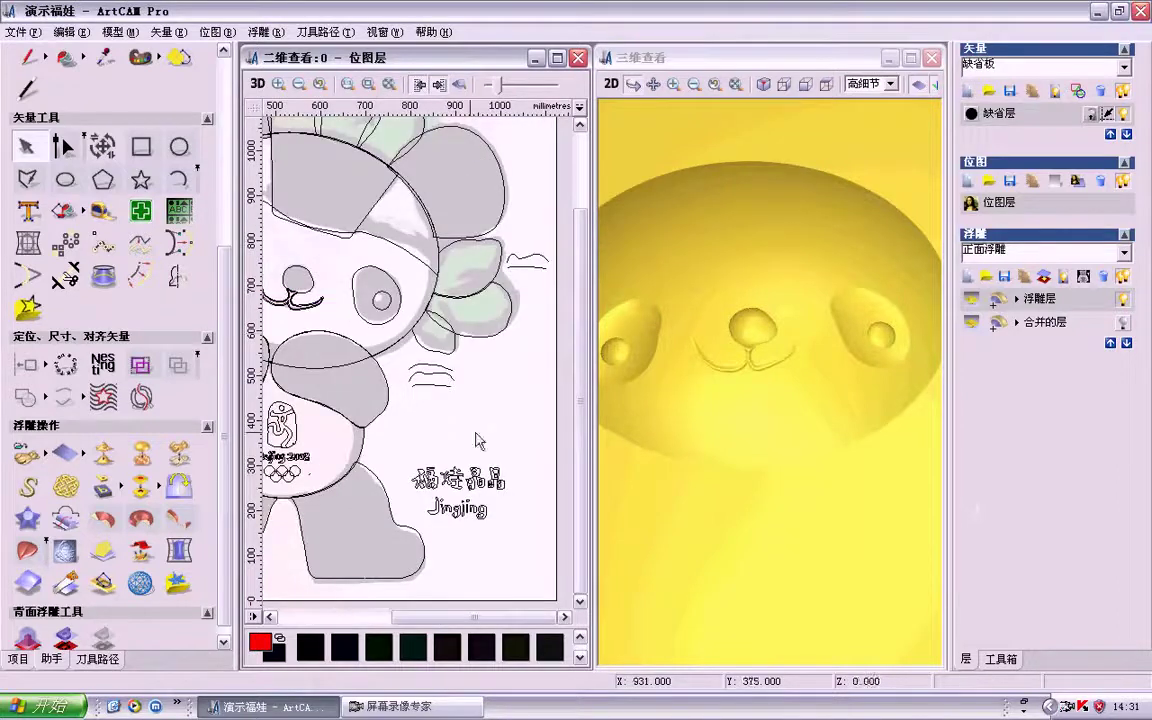
left_click(764, 428)
scroll(764, 422, "down", 2)
left_click_drag(474, 617, 407, 617)
left_click(774, 401)
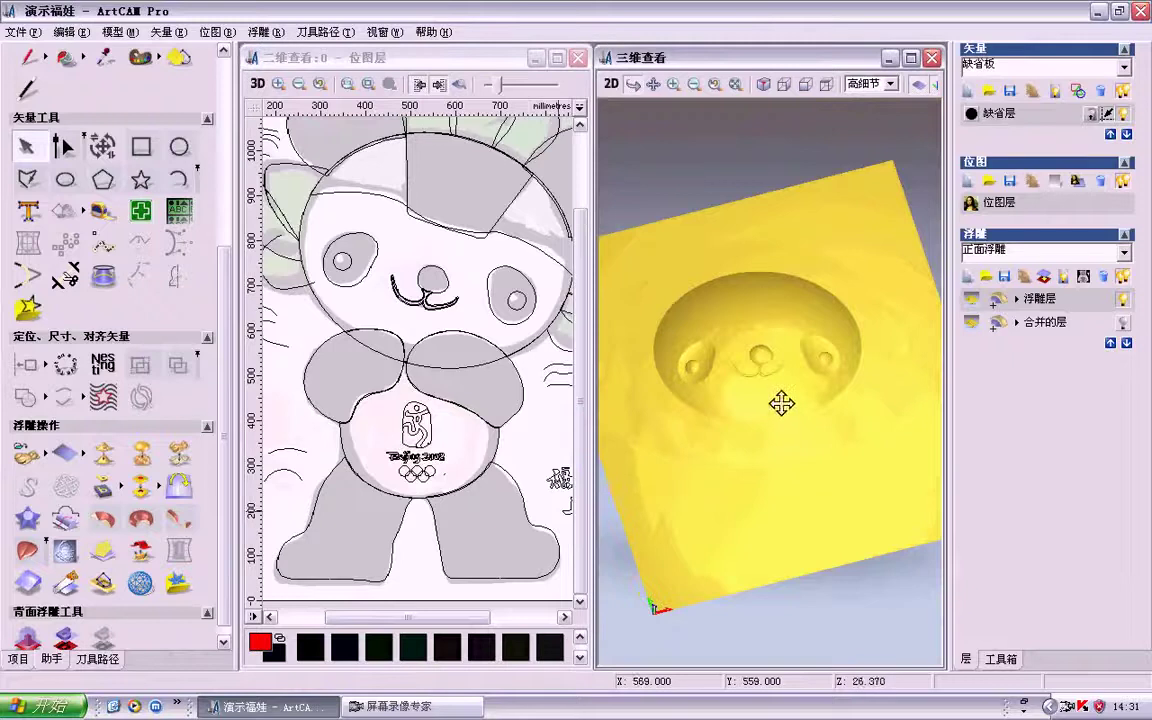
Step: On a new relief layer, add a flat shape with start height 10 from the cap outline across the top of the head
left_click_drag(771, 401, 738, 391)
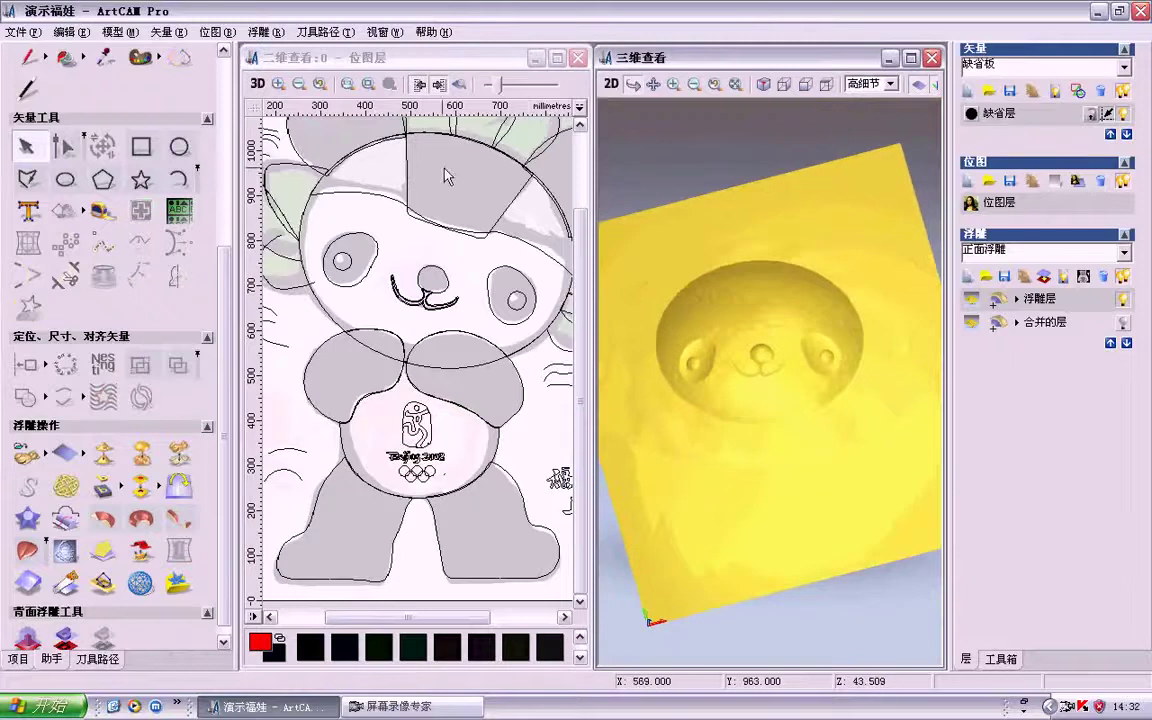
left_click(482, 215)
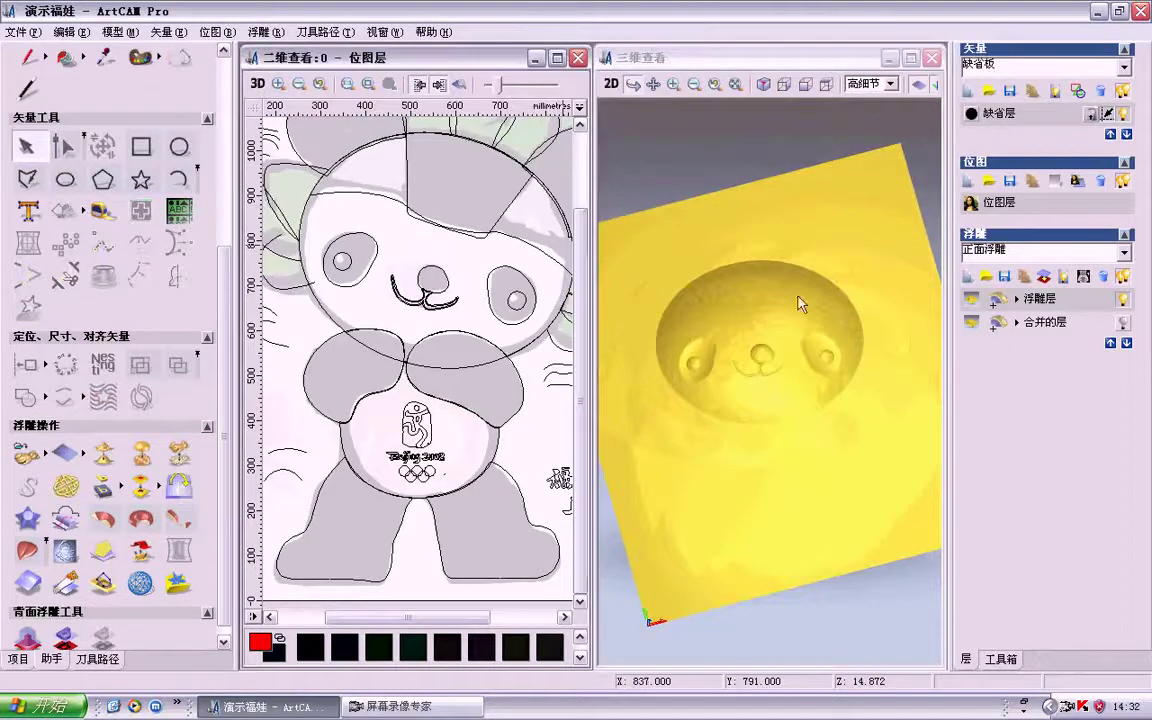
left_click(967, 276)
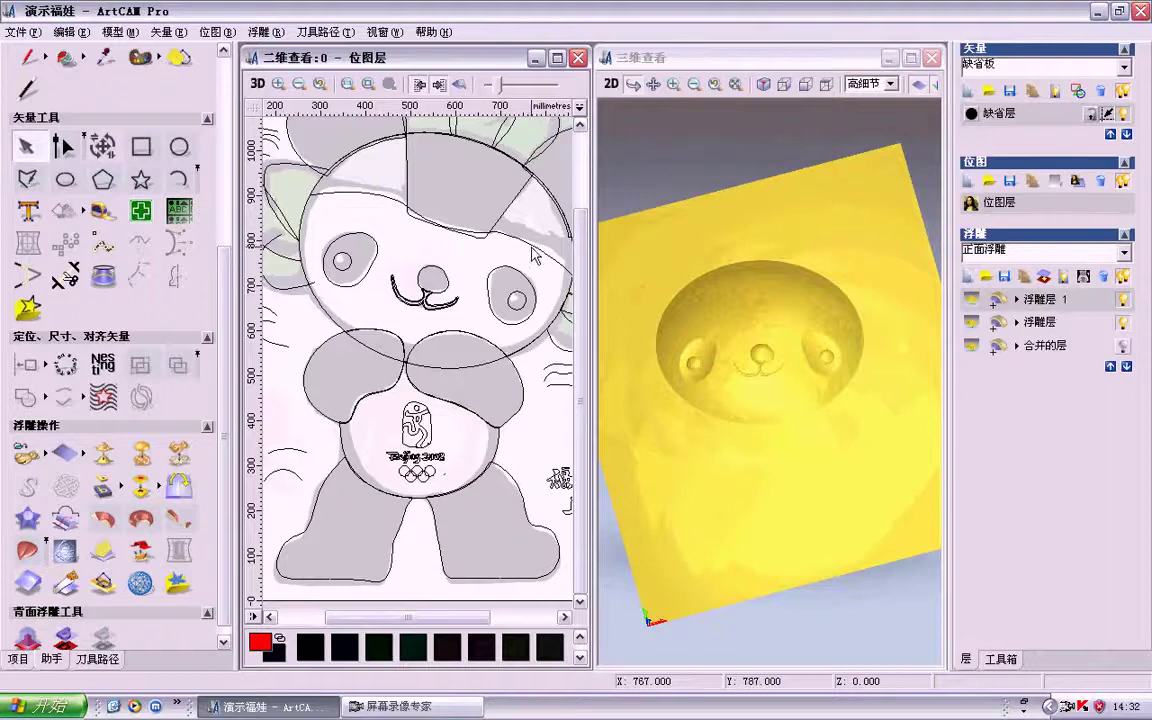
left_click(488, 228)
key("F12")
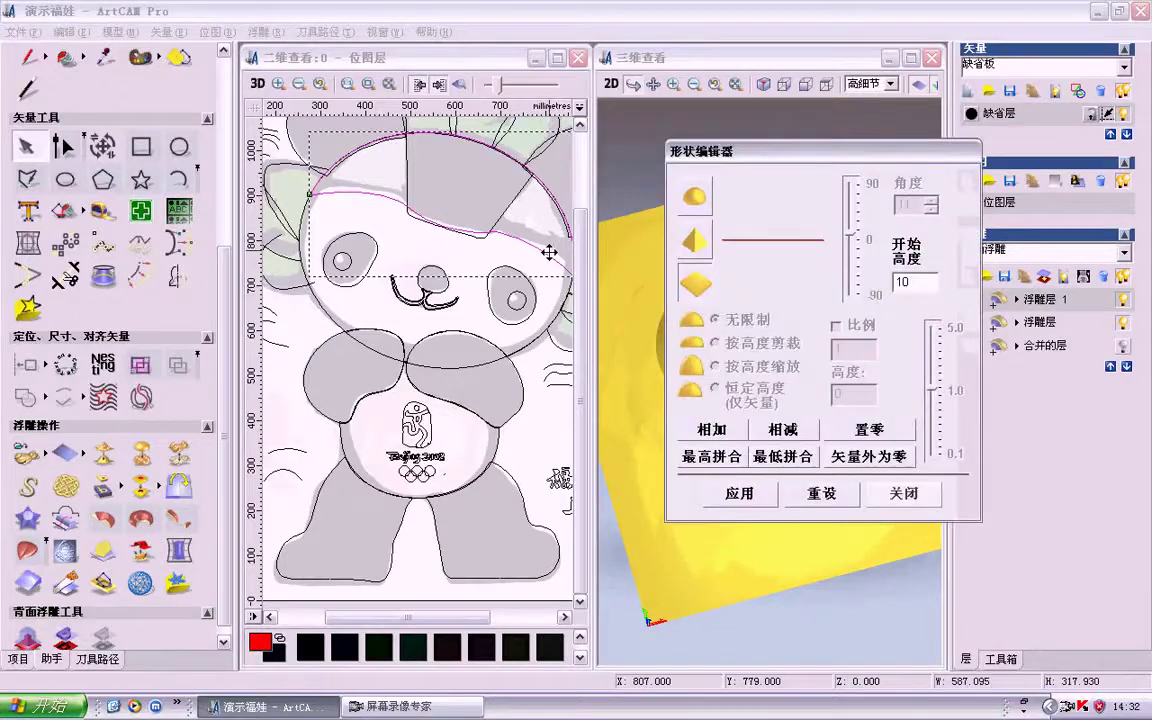
left_click(704, 429)
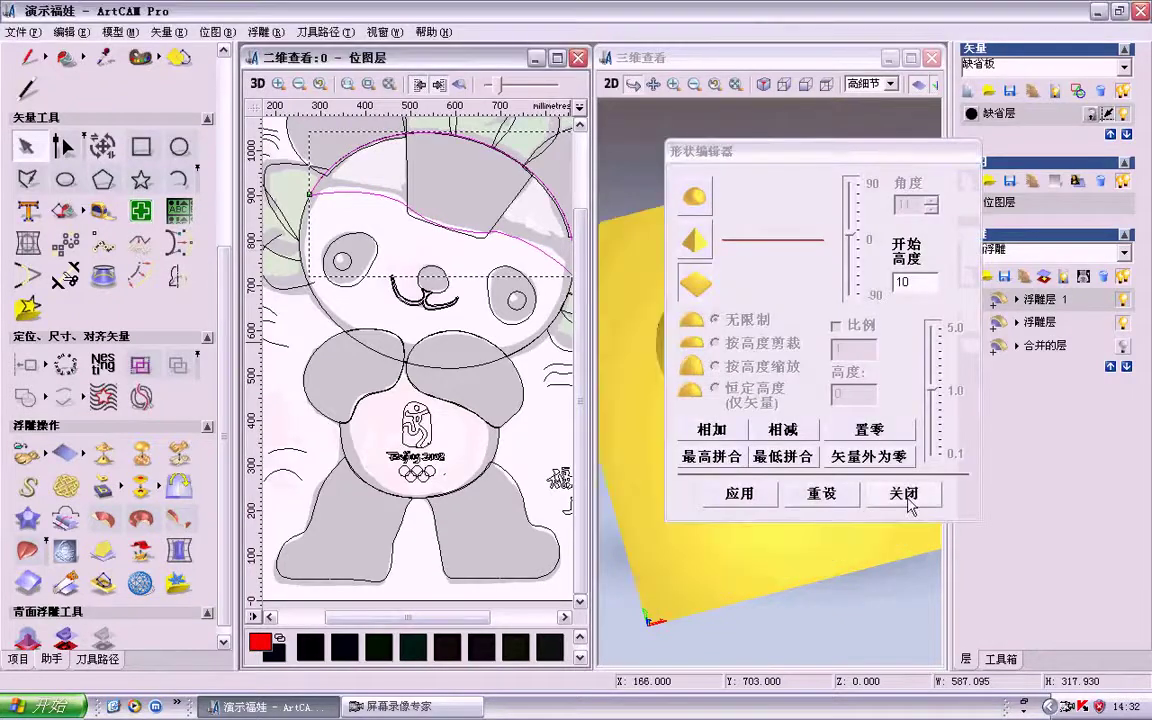
left_click(905, 494)
Step: On another new relief layer, add a round shape from the grey forehead patch outline with a 10° angle and start height 15
left_click(967, 278)
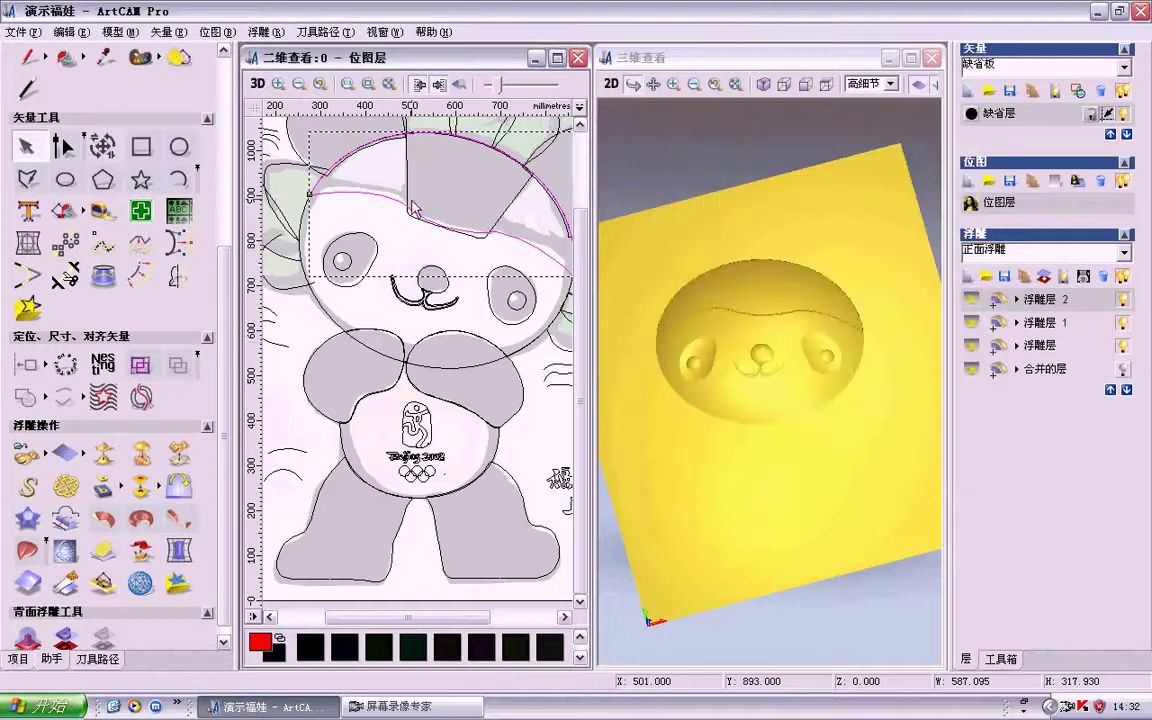
left_click(505, 213)
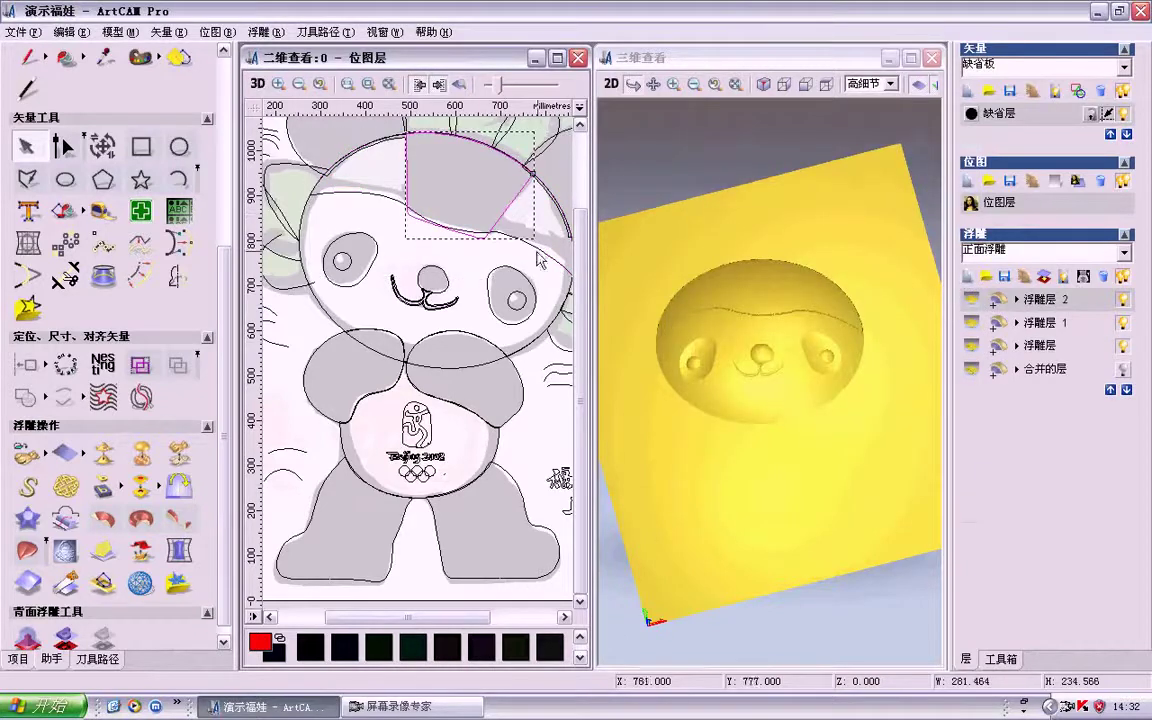
key("F12")
left_click(731, 428)
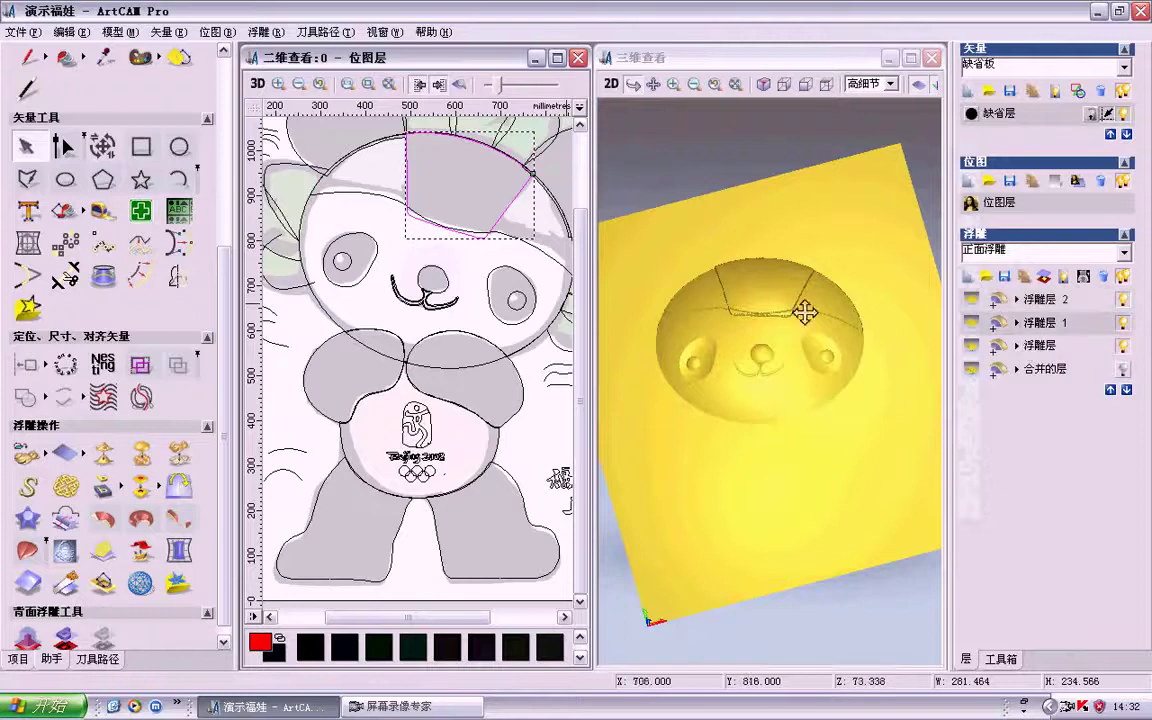
Step: Zero the cap's relief layer (浮雕层 1) inside the grey forehead patch outline
left_click_drag(756, 334, 764, 365)
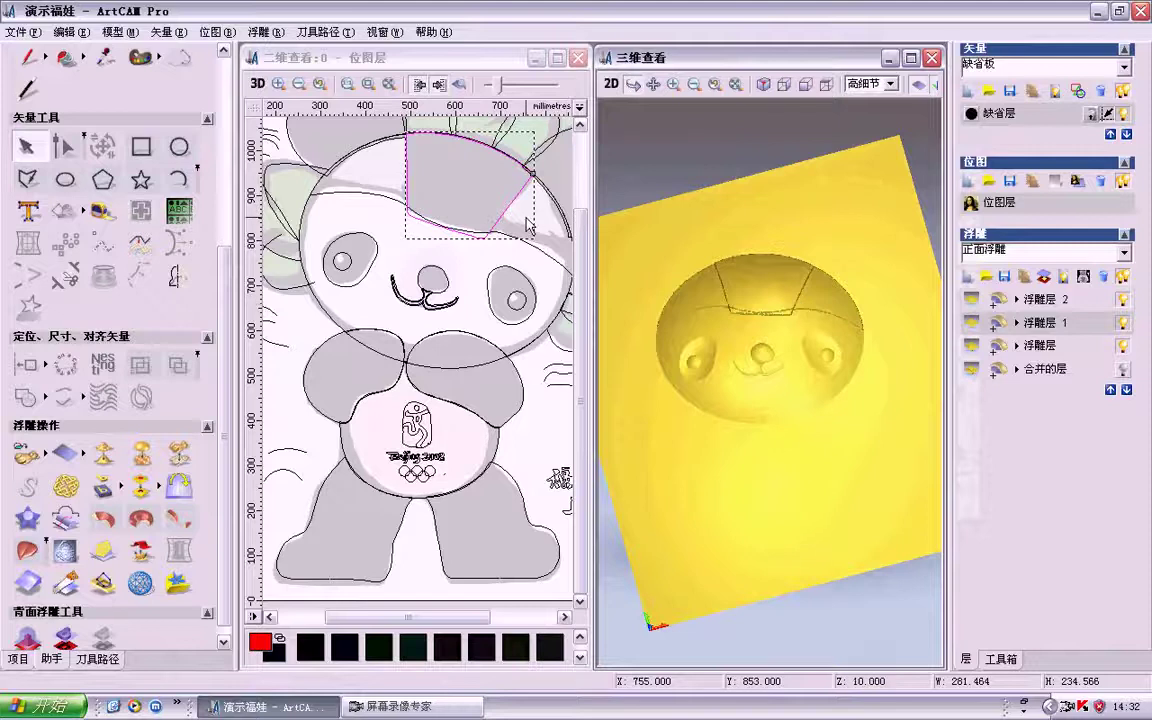
left_click(487, 69)
key("F12")
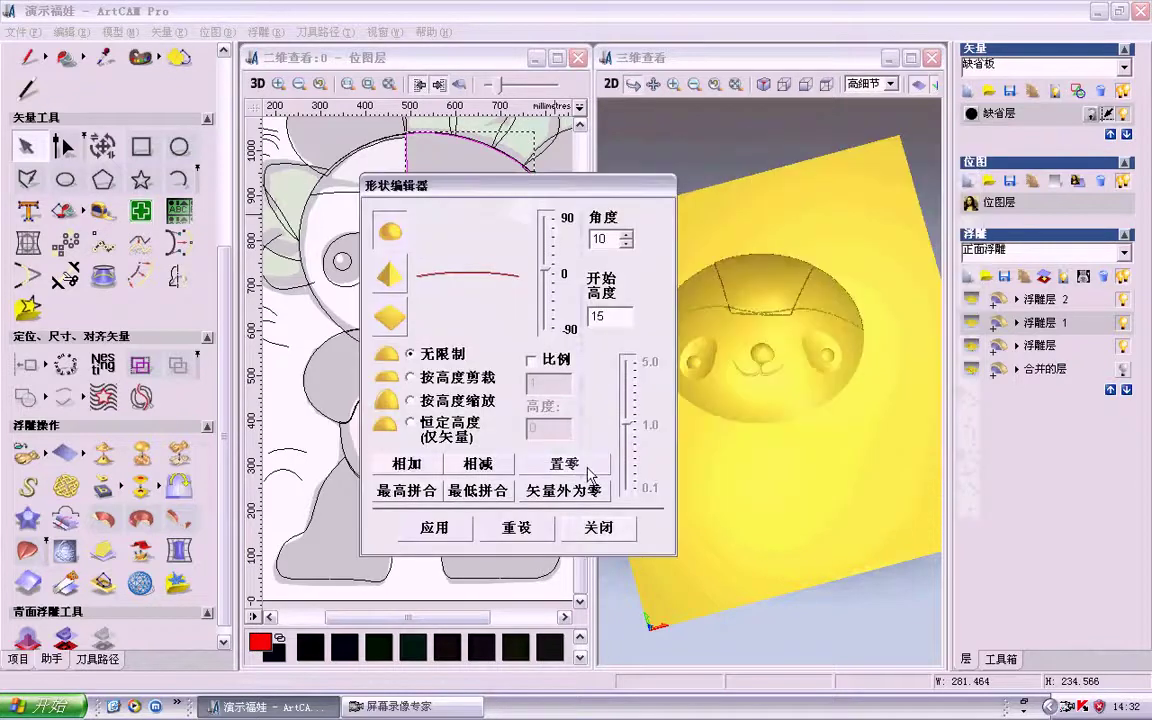
left_click(597, 528)
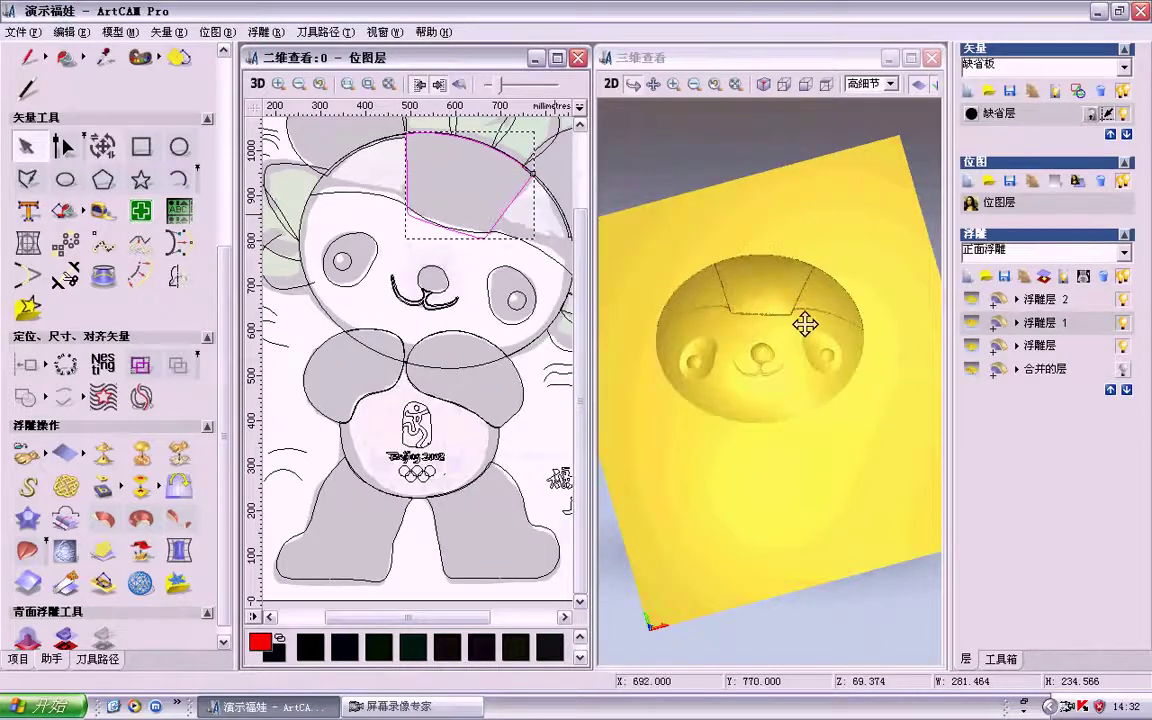
left_click(547, 429)
Step: On a new relief layer set to merge highest, add round shapes from both ear outlines with a 45° angle and start height 0
scroll(712, 408, "down", 1)
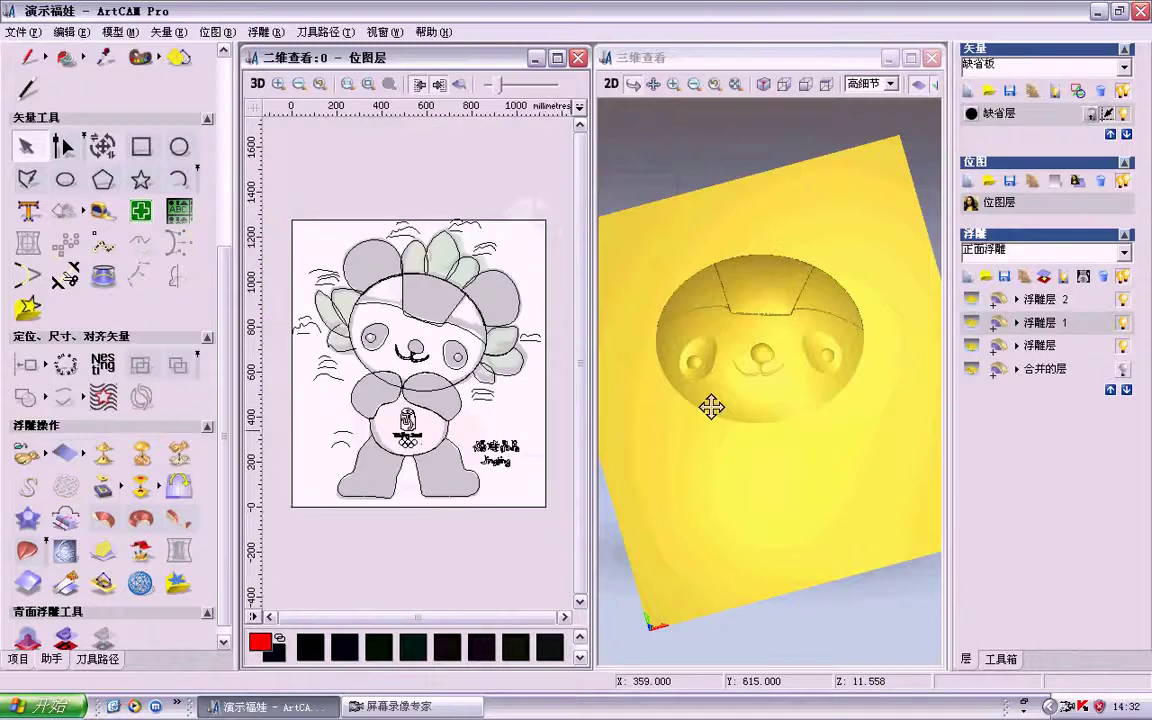
left_click(742, 406)
mouse_move(782, 427)
left_mouse_down()
mouse_move(753, 382)
mouse_move(872, 346)
left_mouse_up()
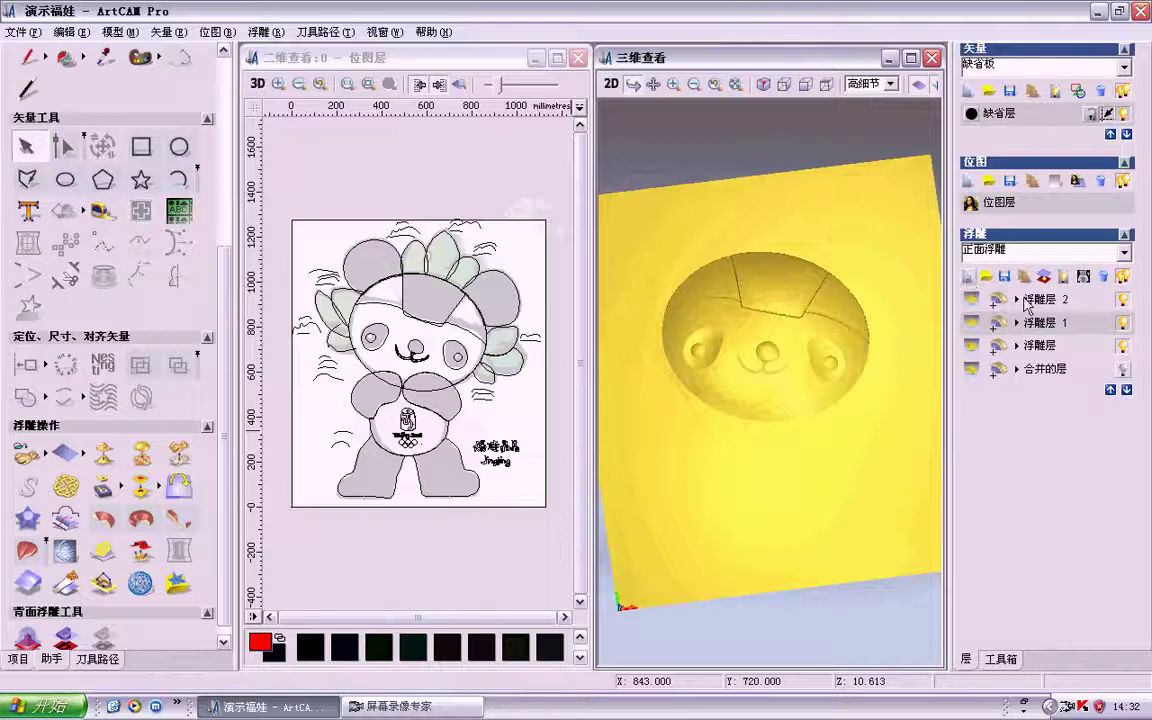
left_click(985, 298)
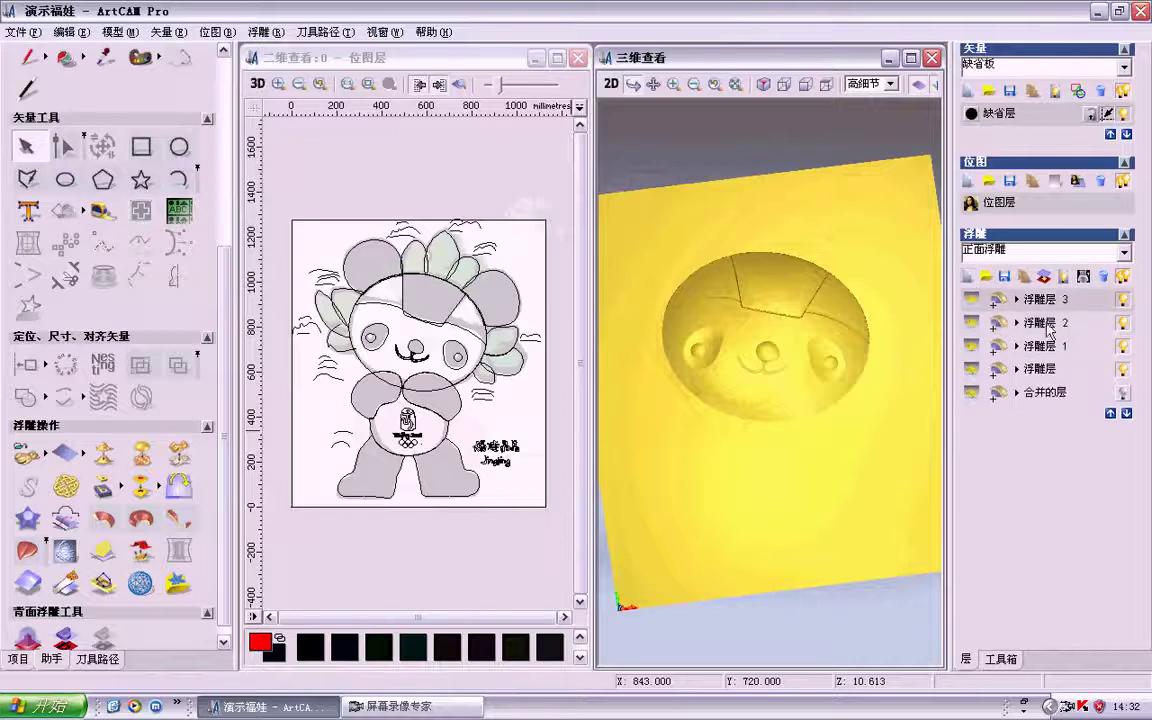
left_click(480, 245)
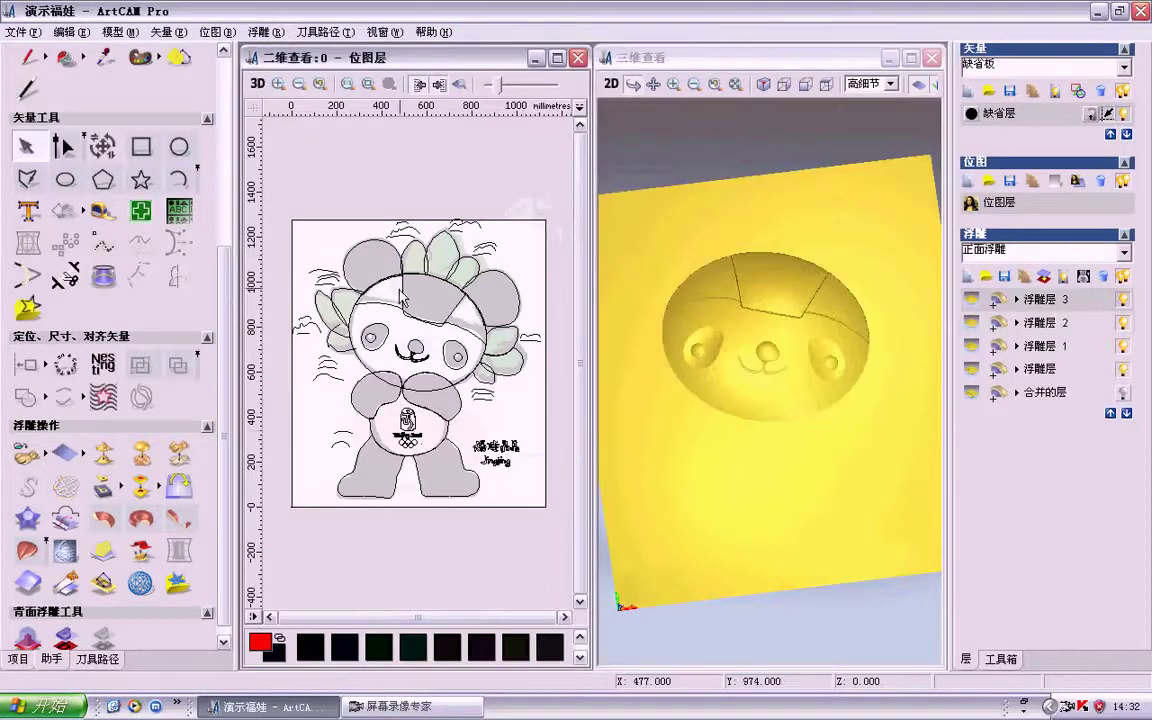
left_click(377, 246)
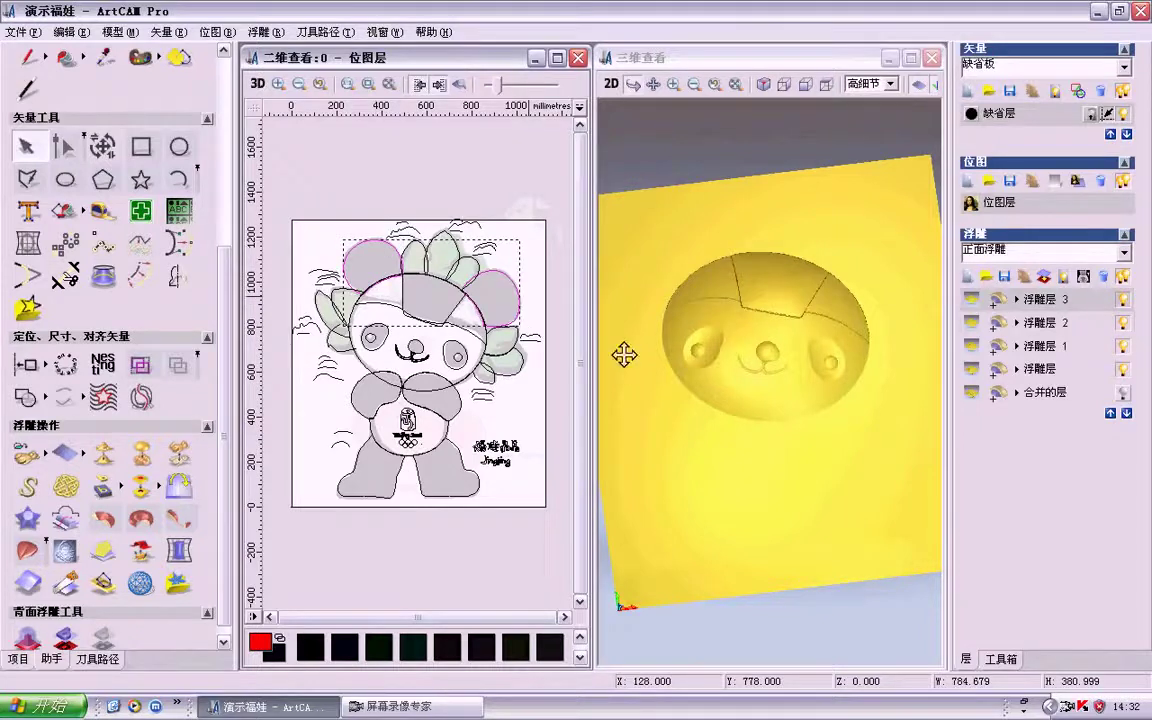
key("F12")
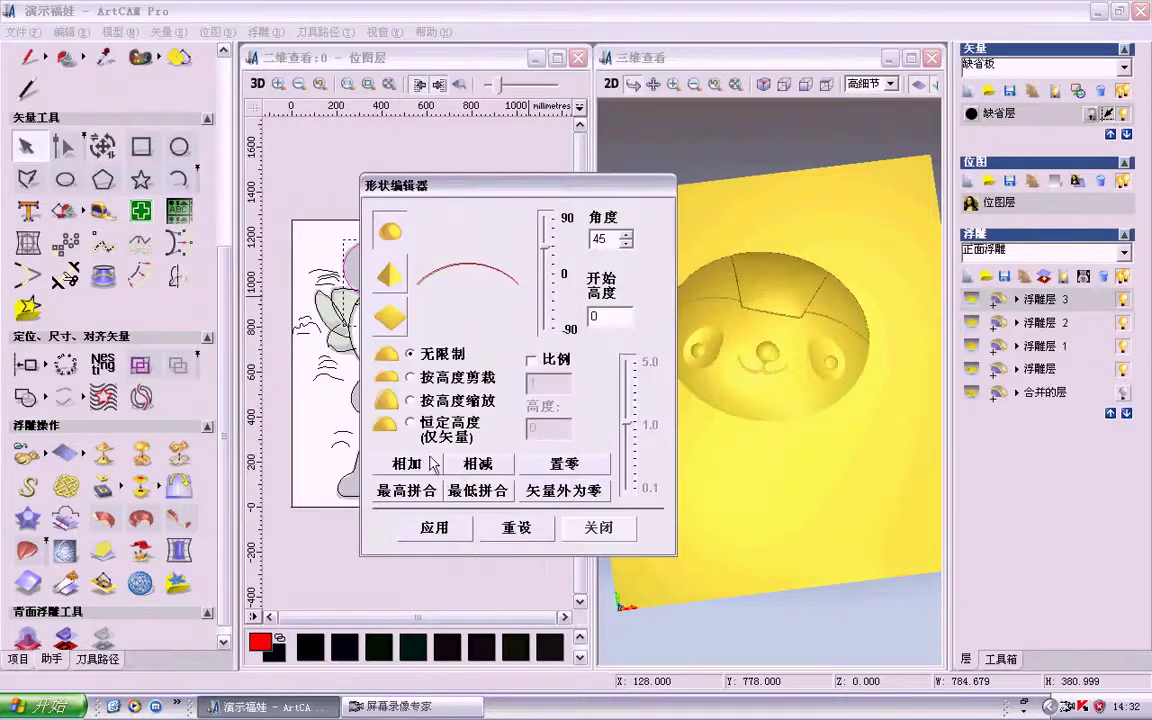
left_click_drag(475, 181, 612, 194)
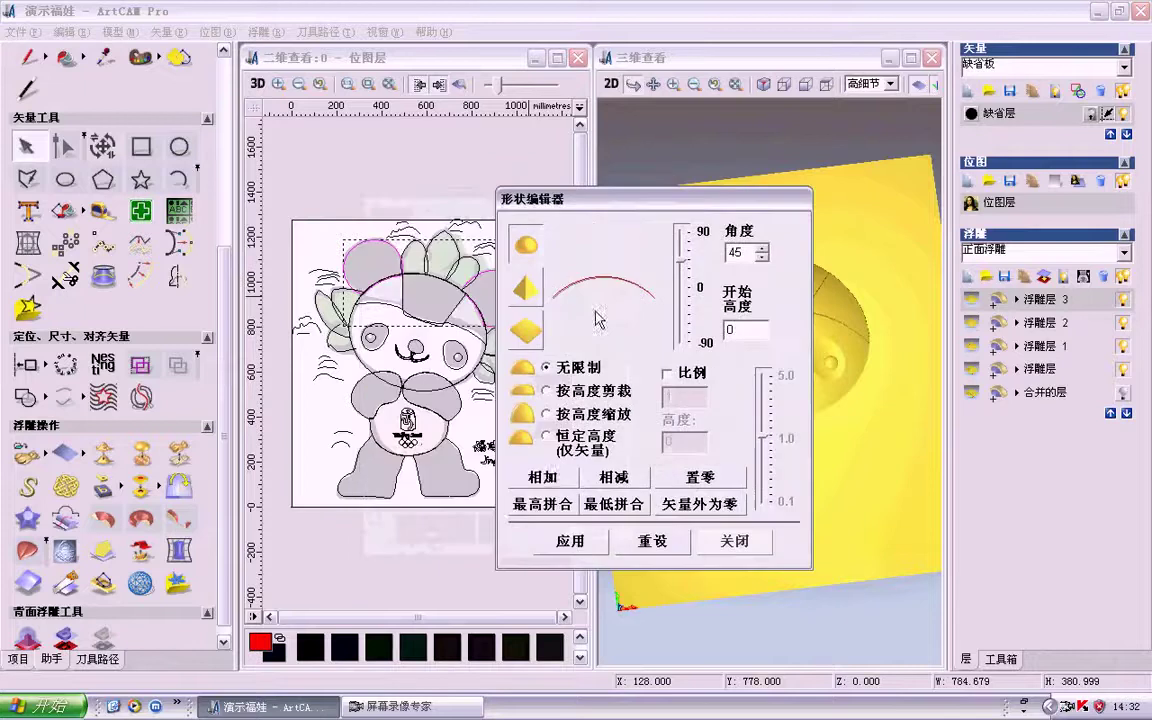
left_click(549, 485)
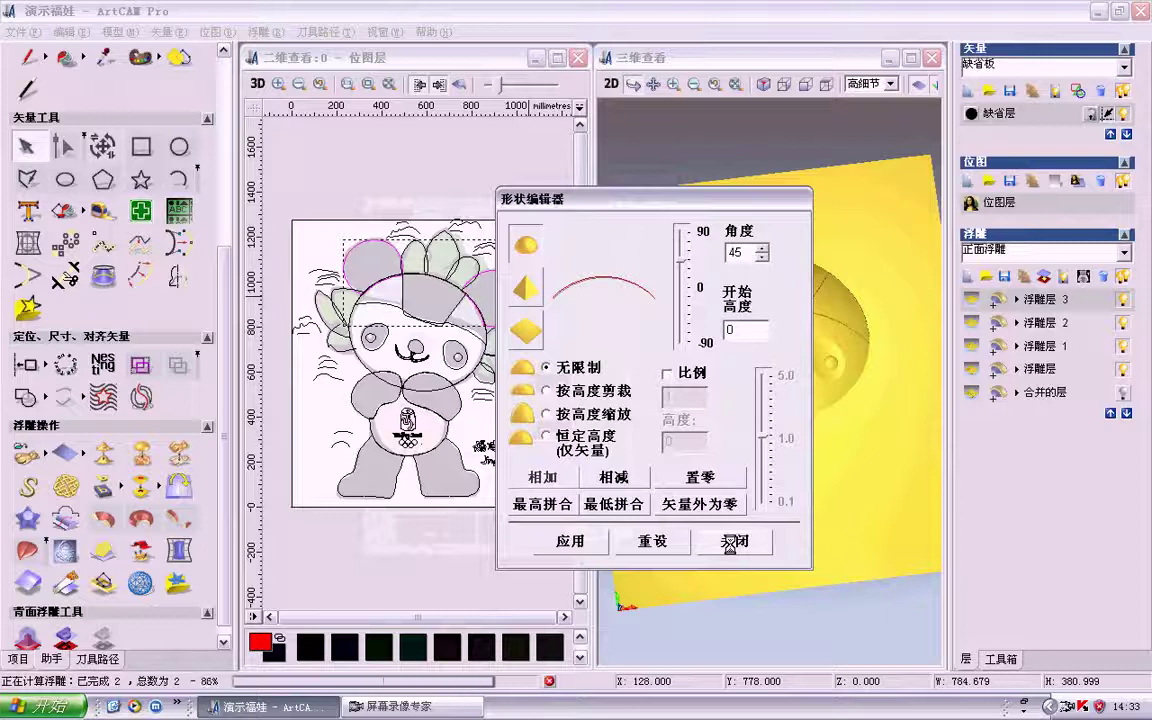
left_click(731, 541)
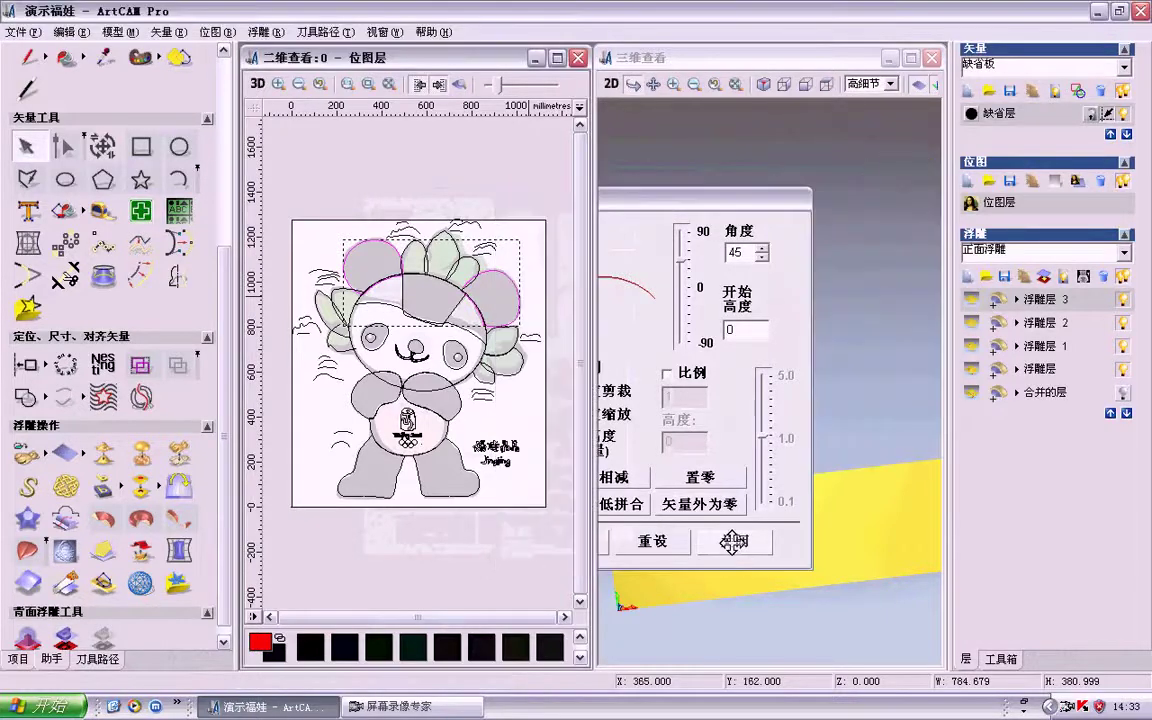
left_click_drag(731, 541, 779, 393)
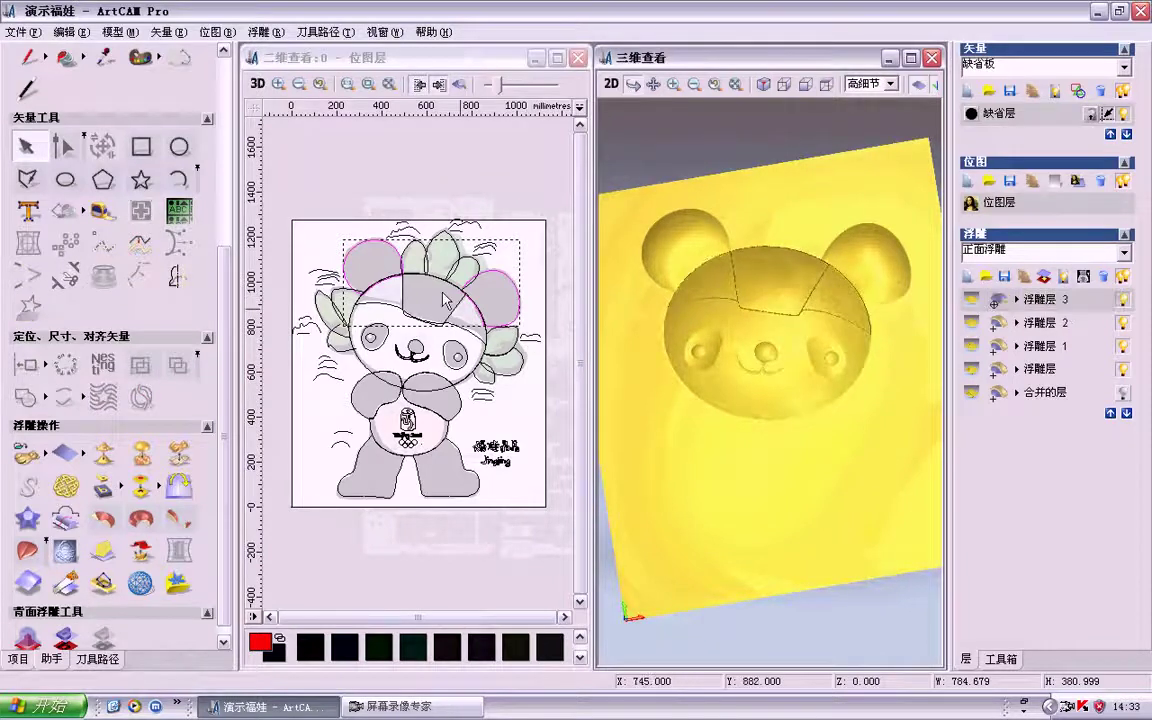
Step: Two-rail sweep the small leaf beside the left ear using its three cross-sections above, scaled by width, start height 0, combined by adding
left_click(476, 228)
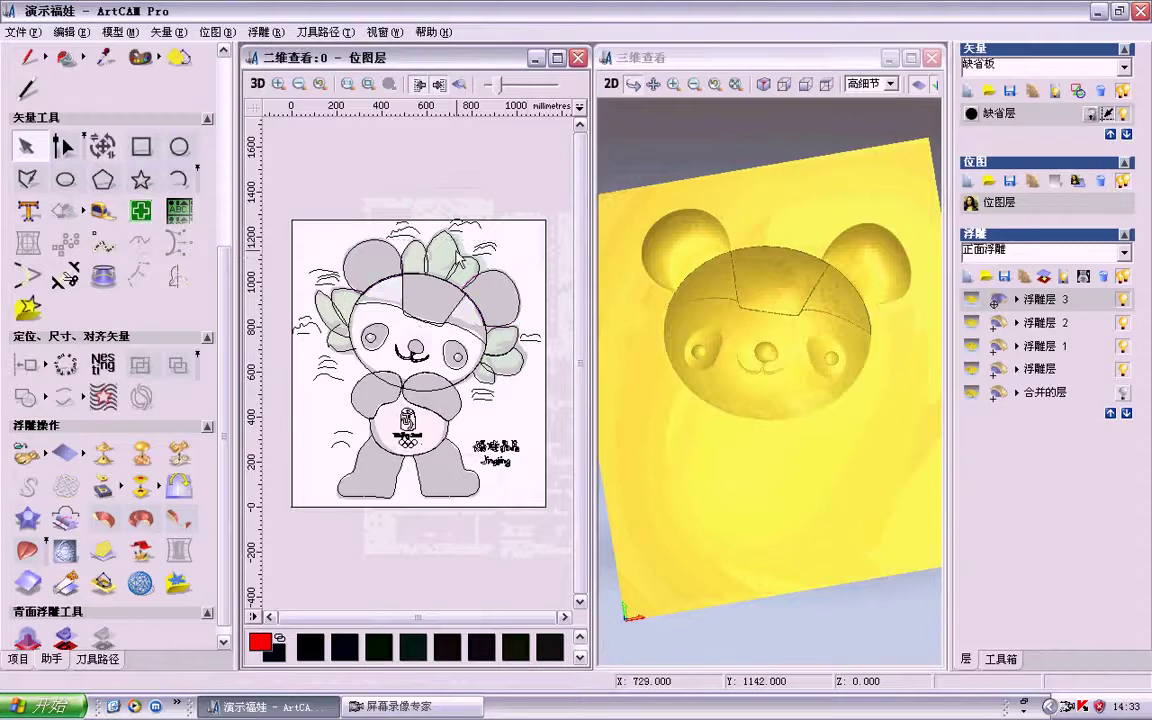
scroll(520, 255, "up", 2)
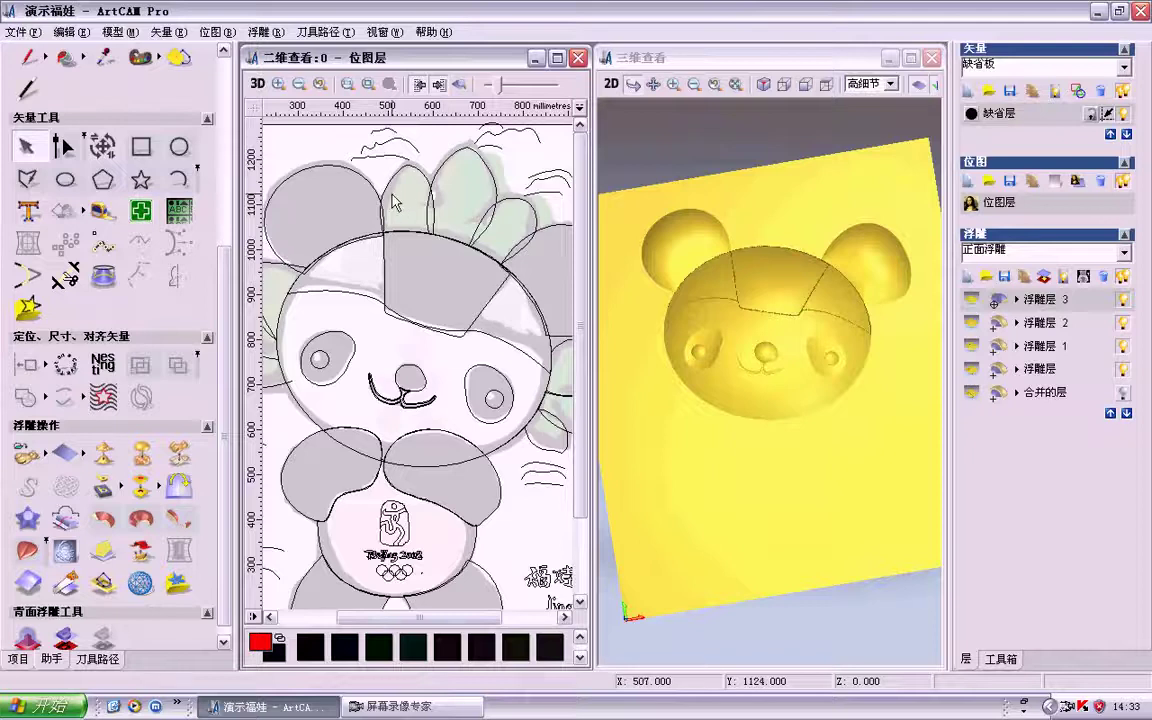
left_click(407, 167)
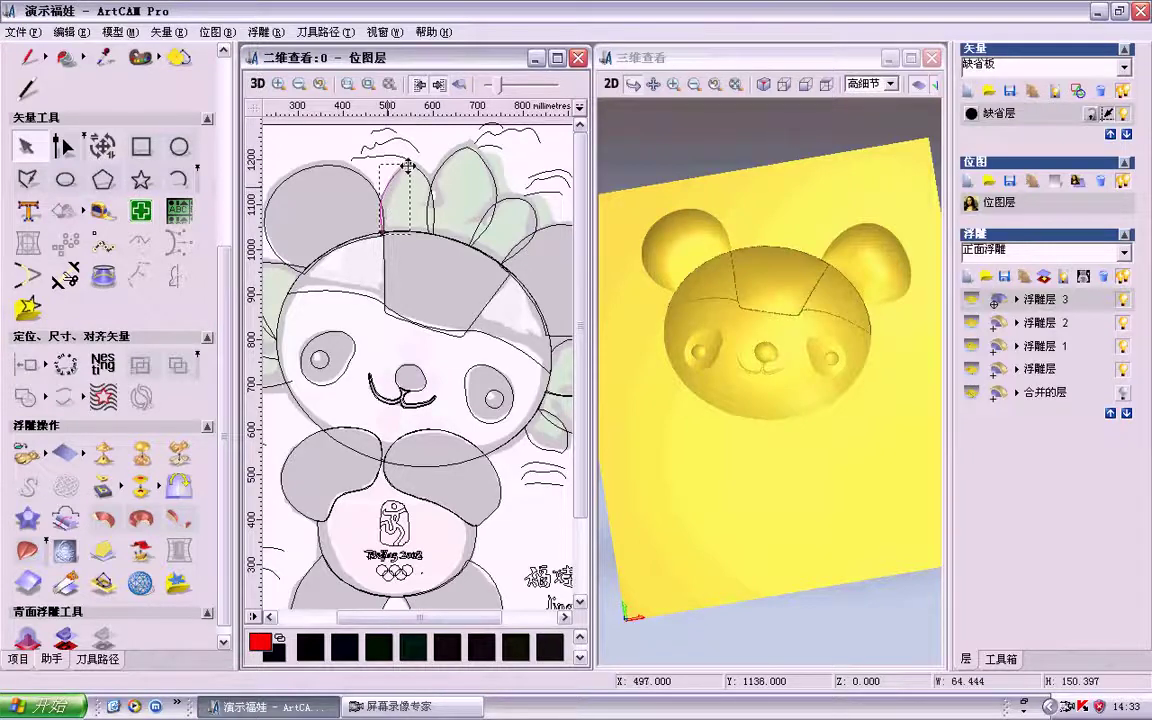
left_click(431, 192, "shift")
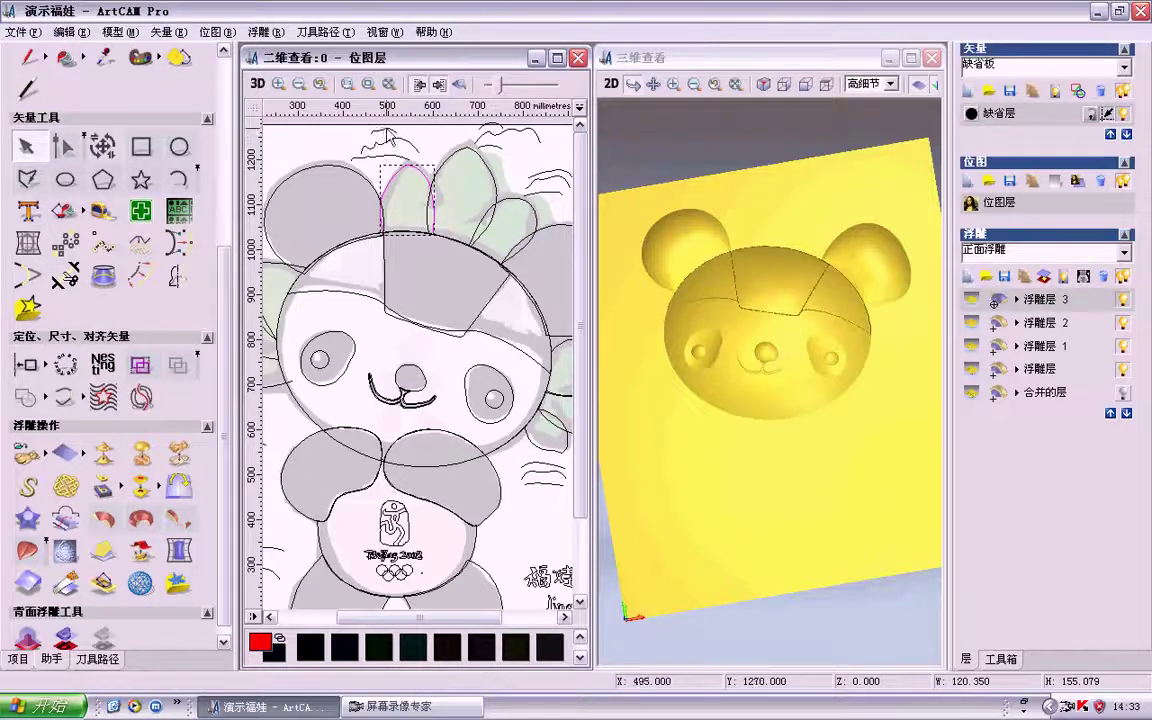
left_click(402, 145, "shift")
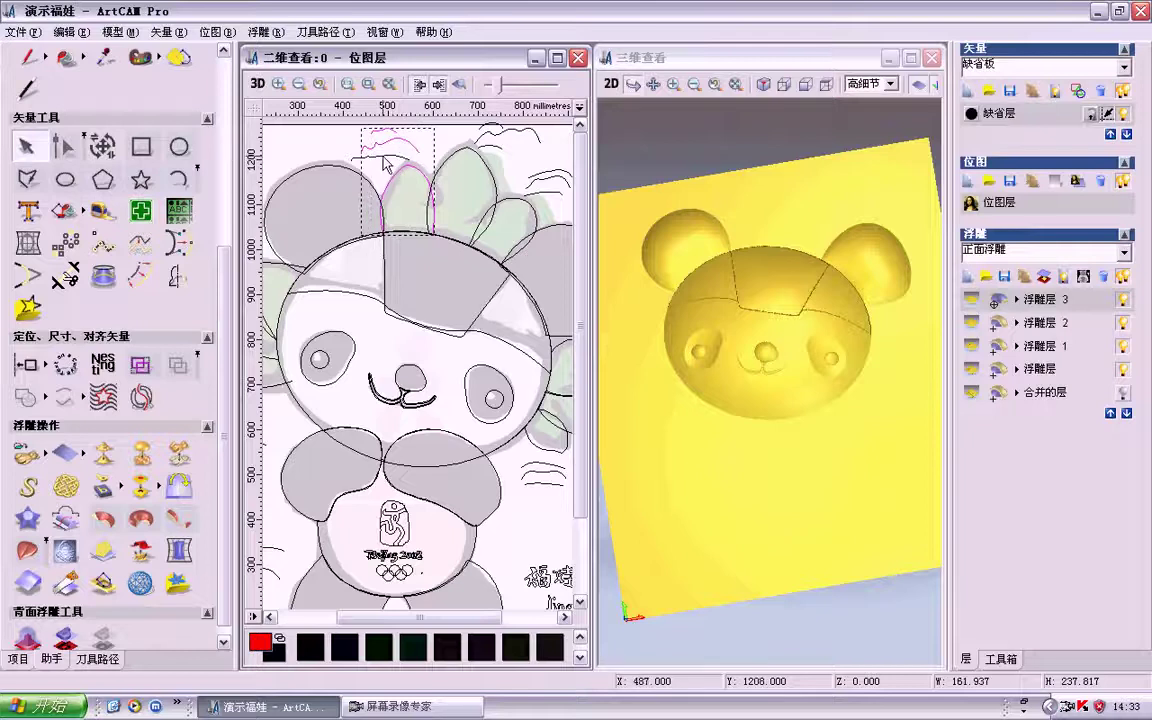
left_click(350, 146, "shift")
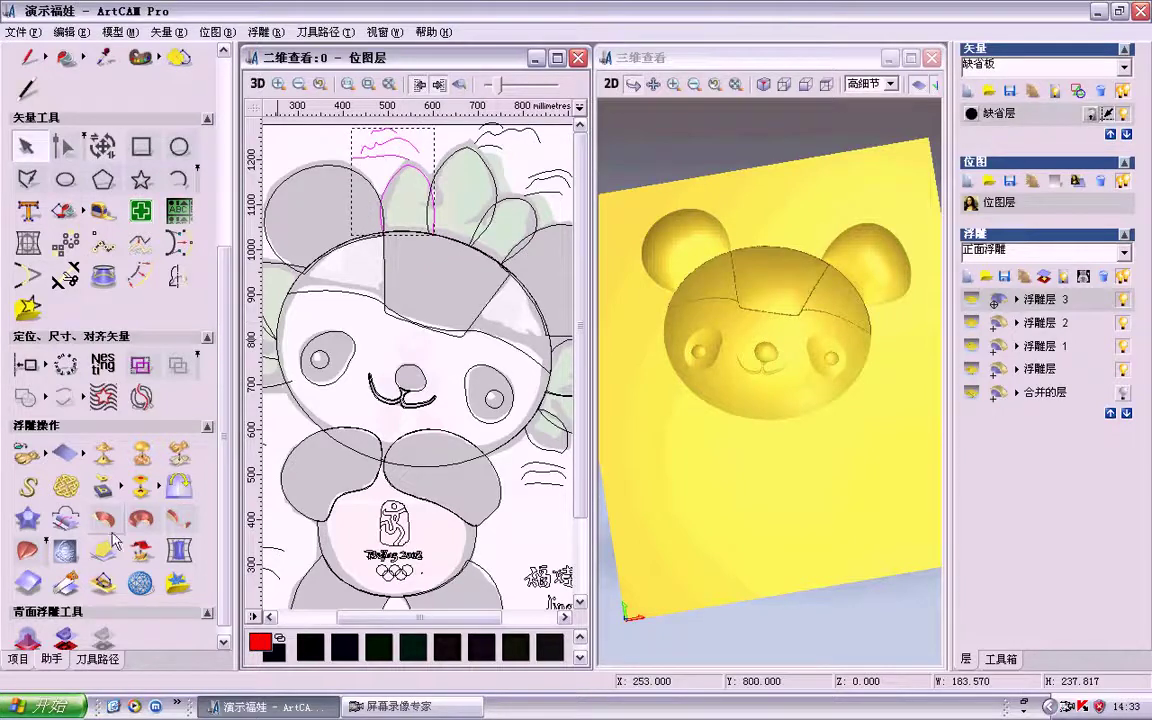
left_click(27, 551)
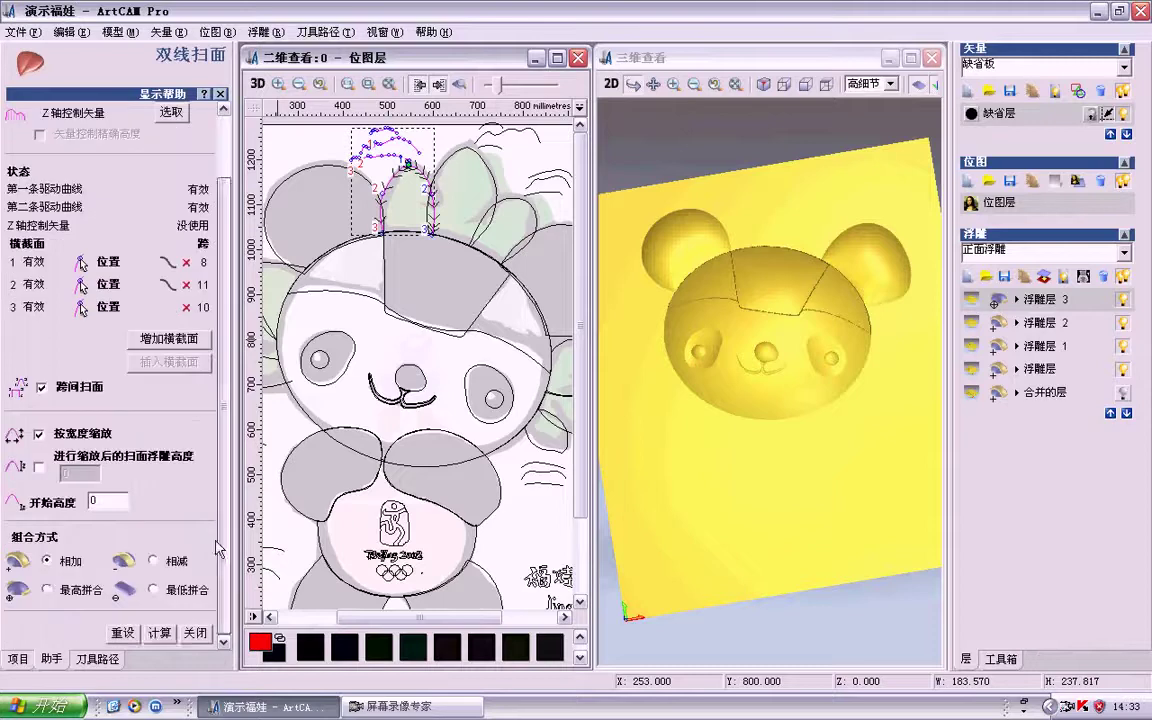
left_click(152, 633)
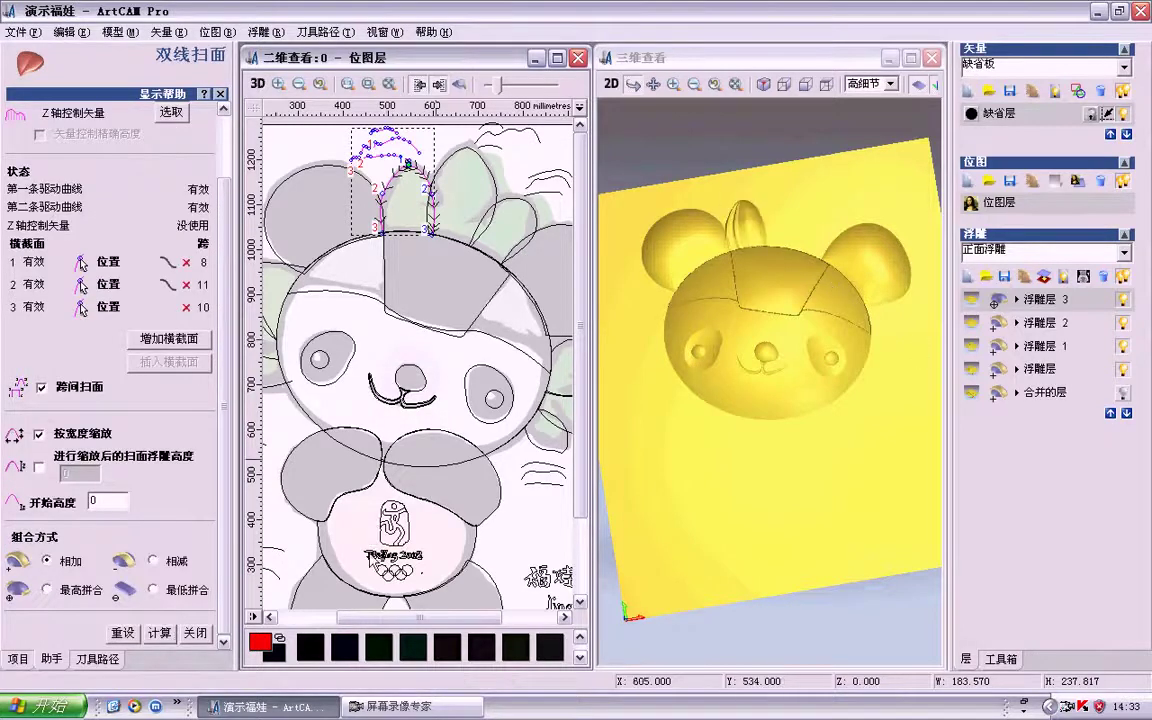
left_click(192, 633)
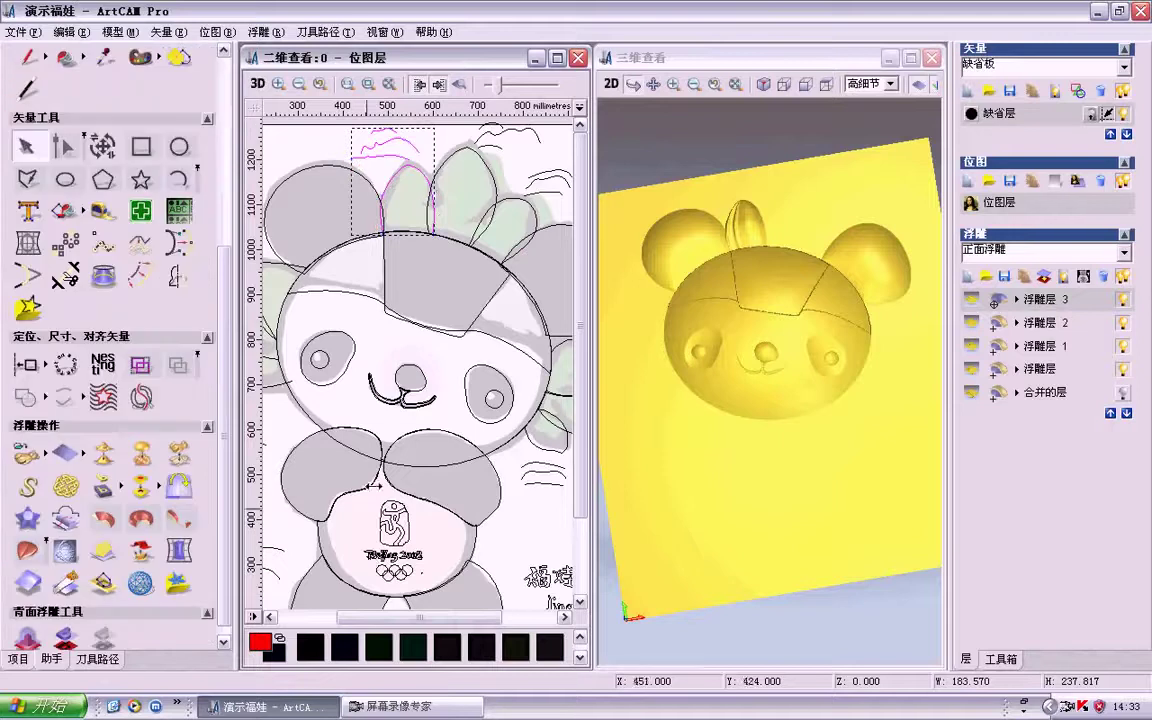
Step: Two-rail sweep the tall middle leaf using its three cross-sections, scaled by width, start height 0, combined by merge highest
left_click(447, 172)
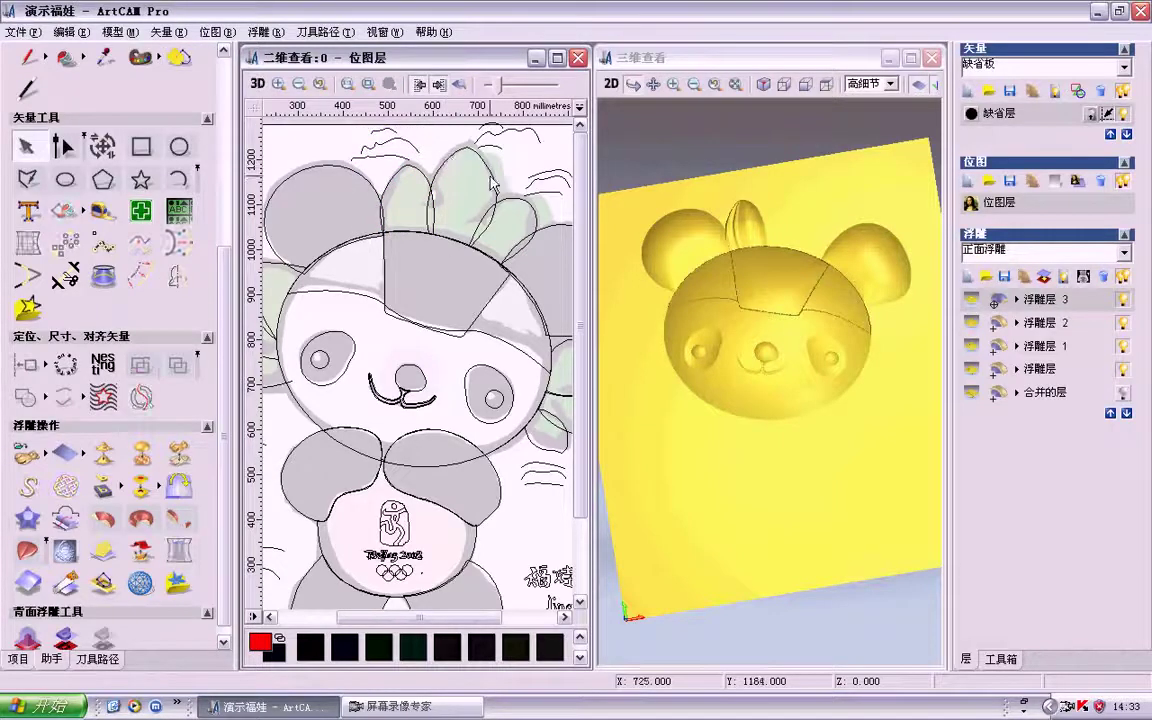
left_click(442, 168)
left_click(495, 180, "shift")
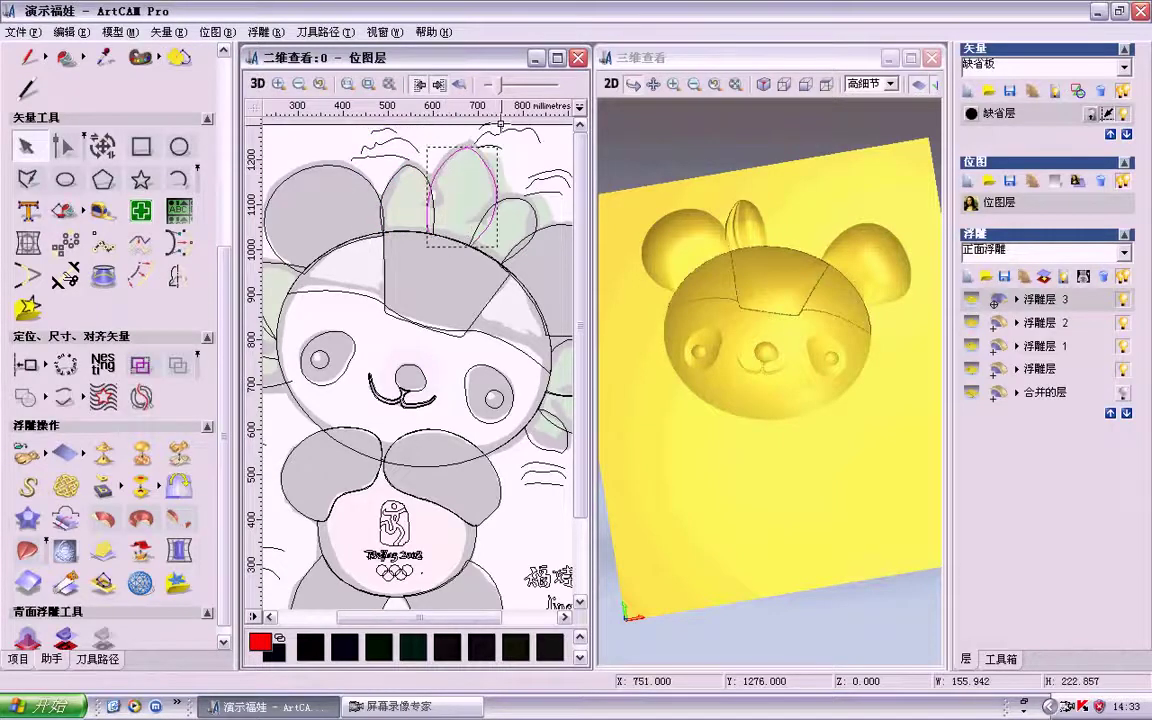
left_click(500, 127, "shift")
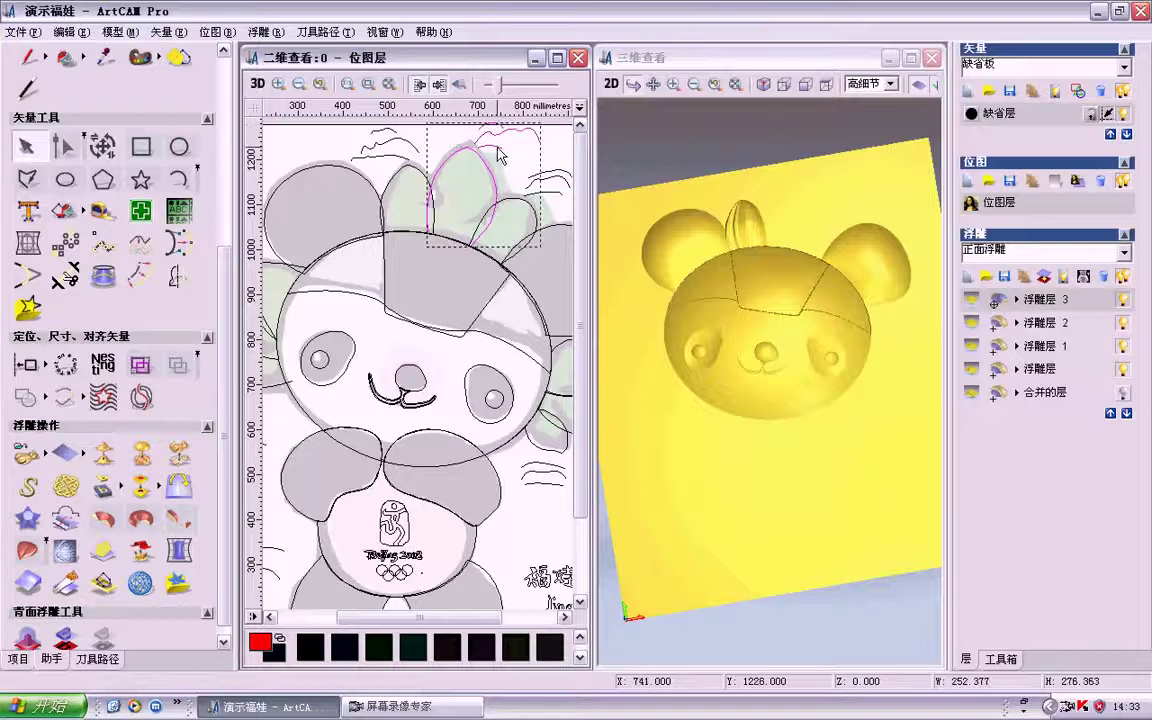
left_click(70, 522)
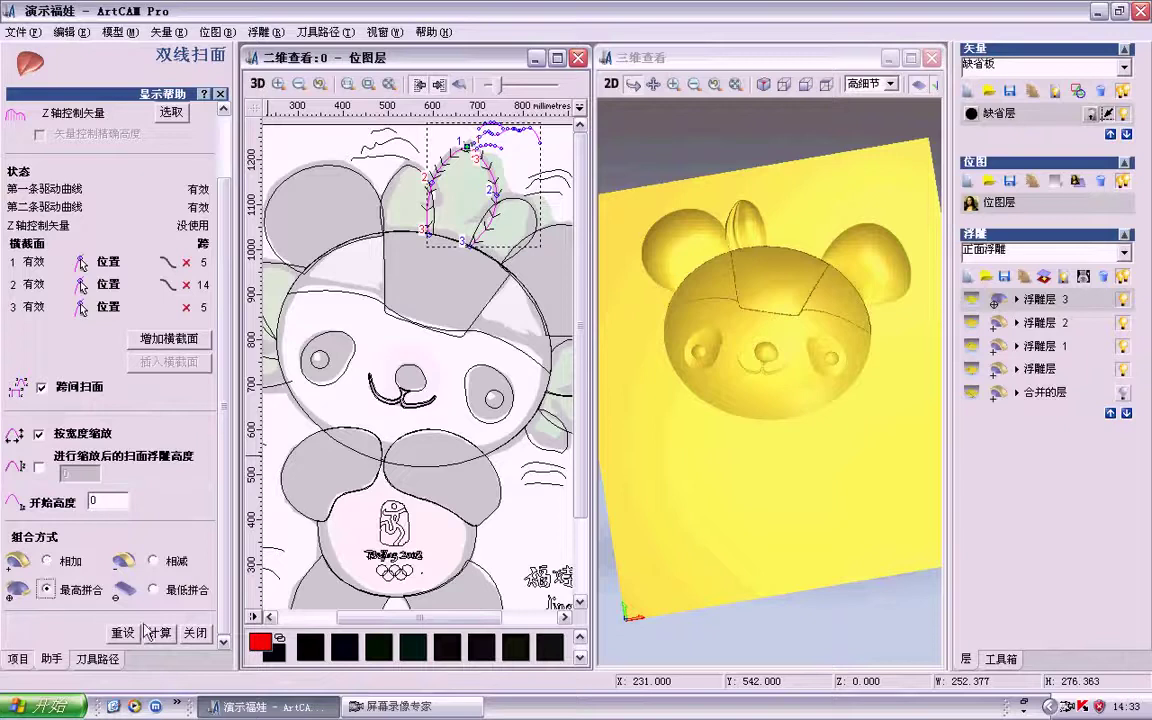
left_click(155, 632)
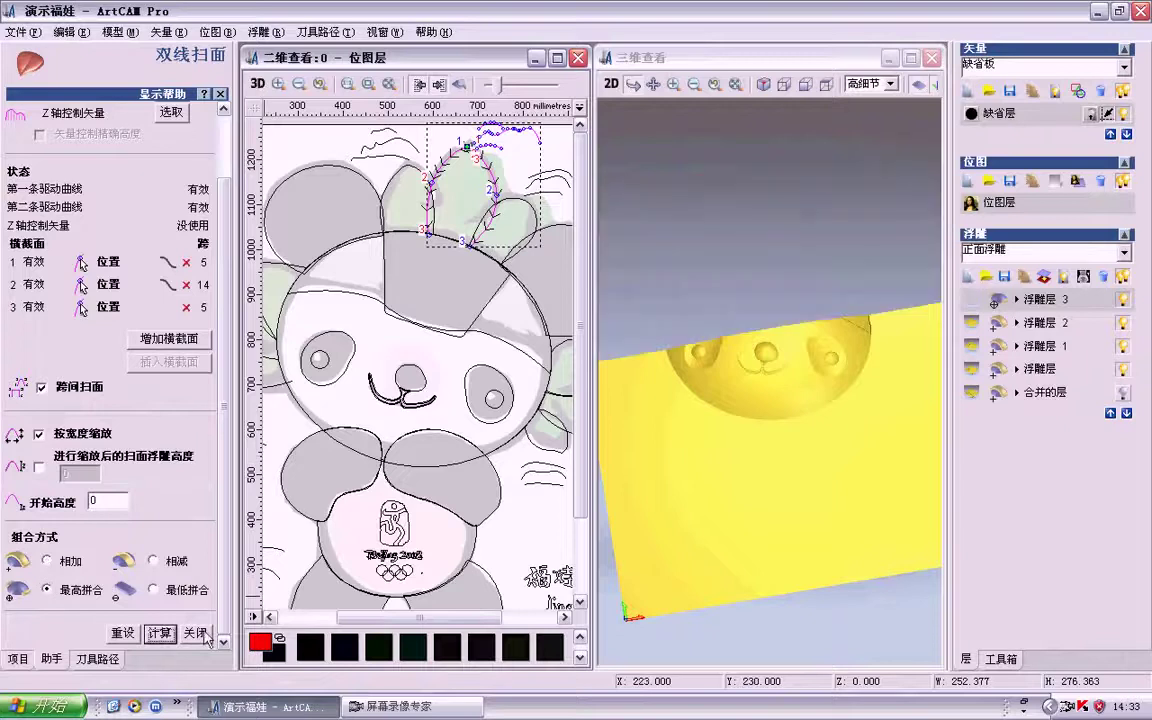
Step: Two-rail sweep the small leaf beside the right ear using its three cross-sections, scaled by width, start height 0, combined by merge highest
left_click(196, 634)
left_click(528, 177)
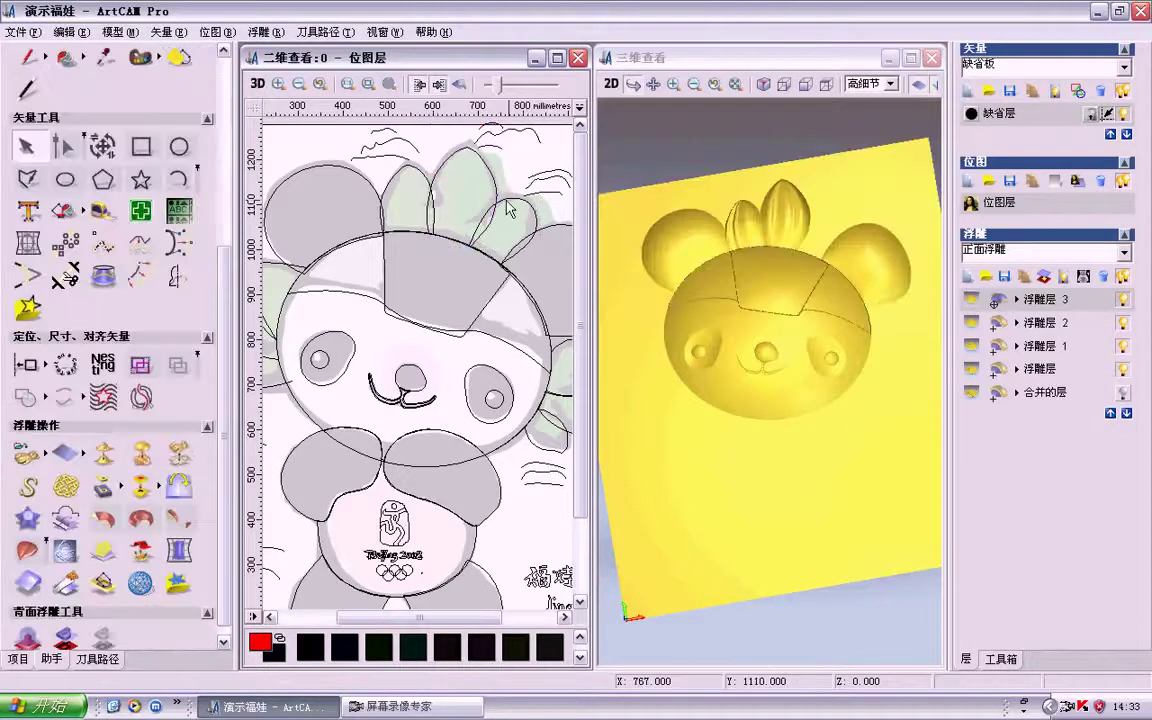
left_click(534, 224)
left_click(536, 216, "shift")
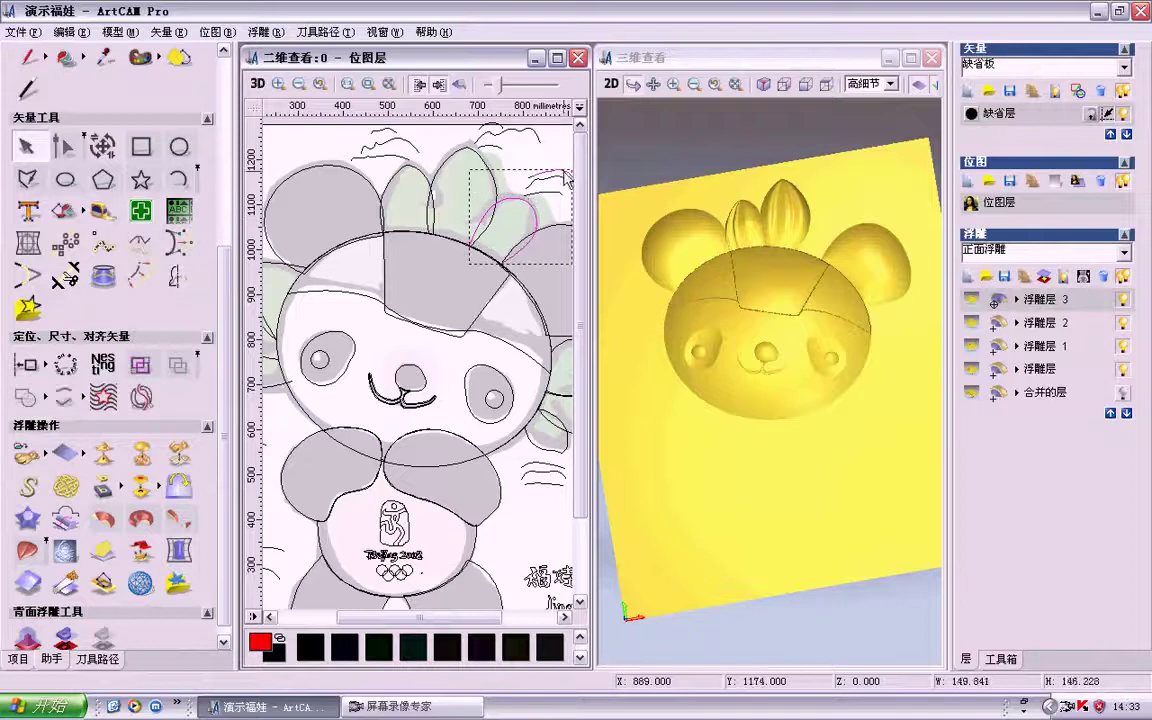
left_click(555, 174, "shift")
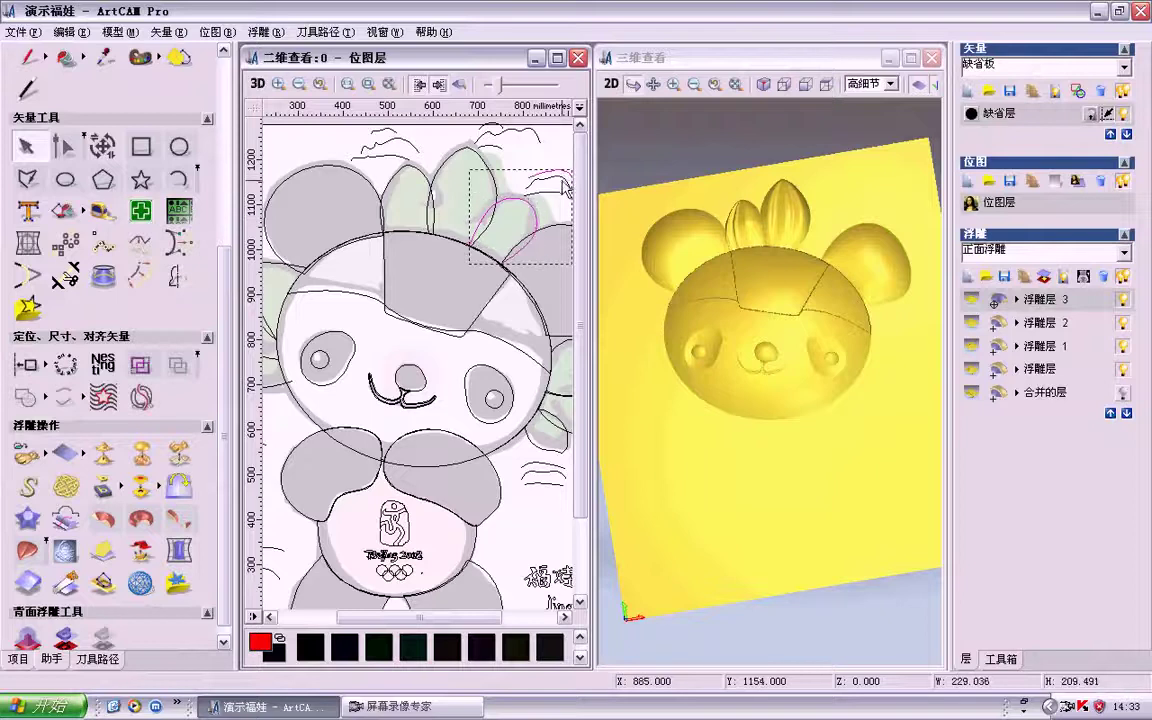
left_click(180, 470)
scroll(225, 467, "down", 3)
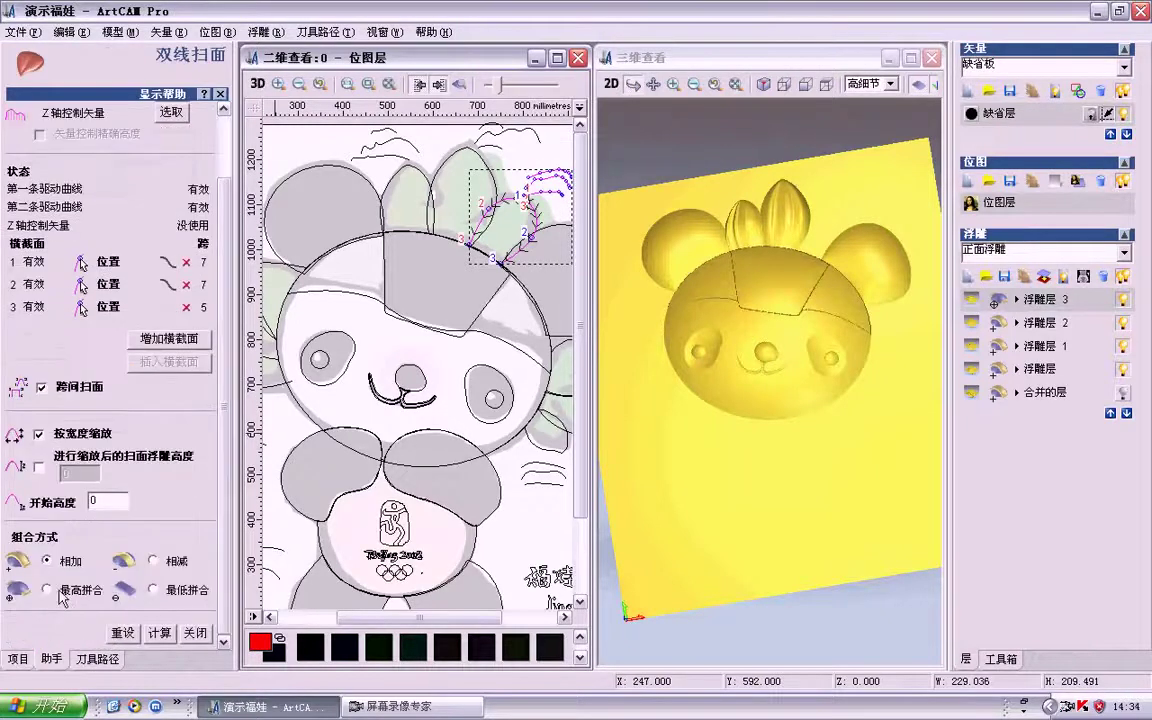
left_click(47, 590)
left_click(159, 633)
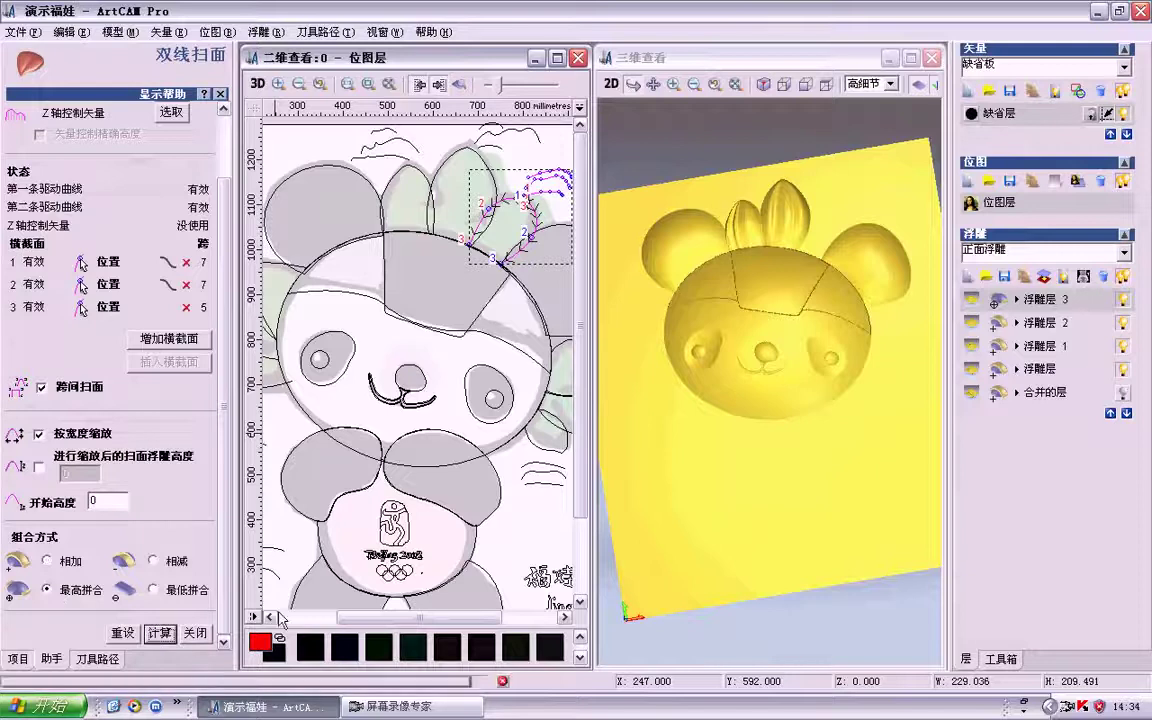
left_click(195, 633)
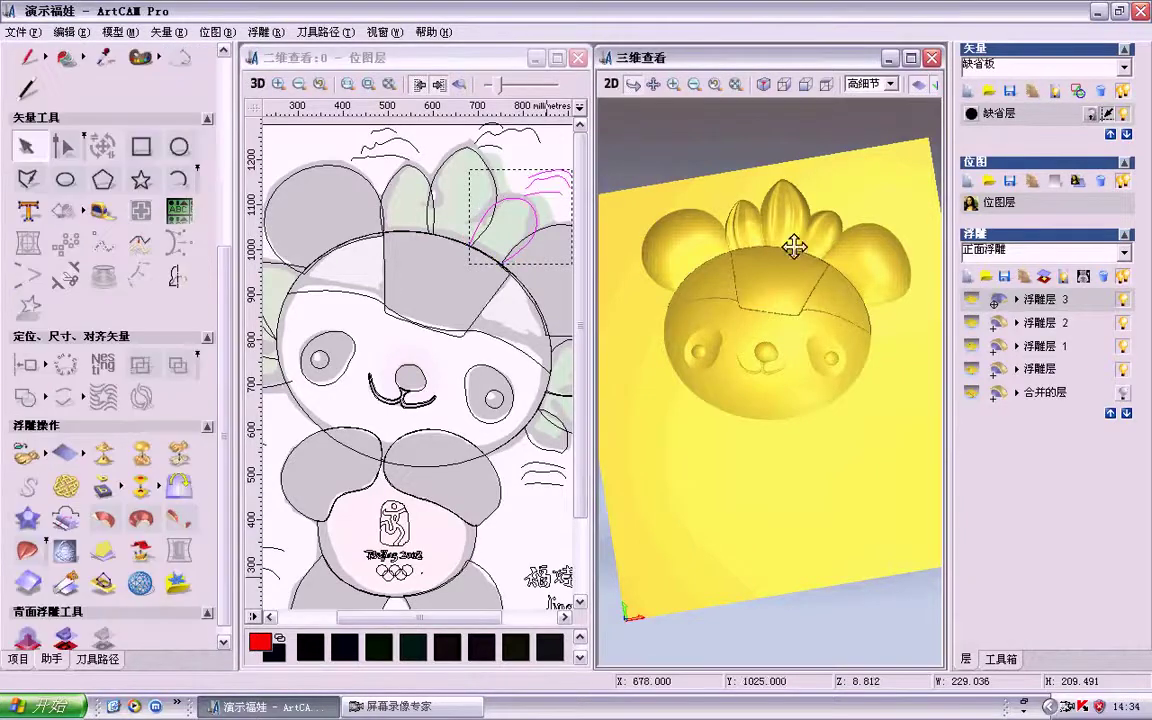
Step: Two-rail sweep the leaf just below the left ear using three cross-sections and the arc above as Z control vector, combined by merge highest
left_click(541, 532)
left_click_drag(455, 617, 397, 617)
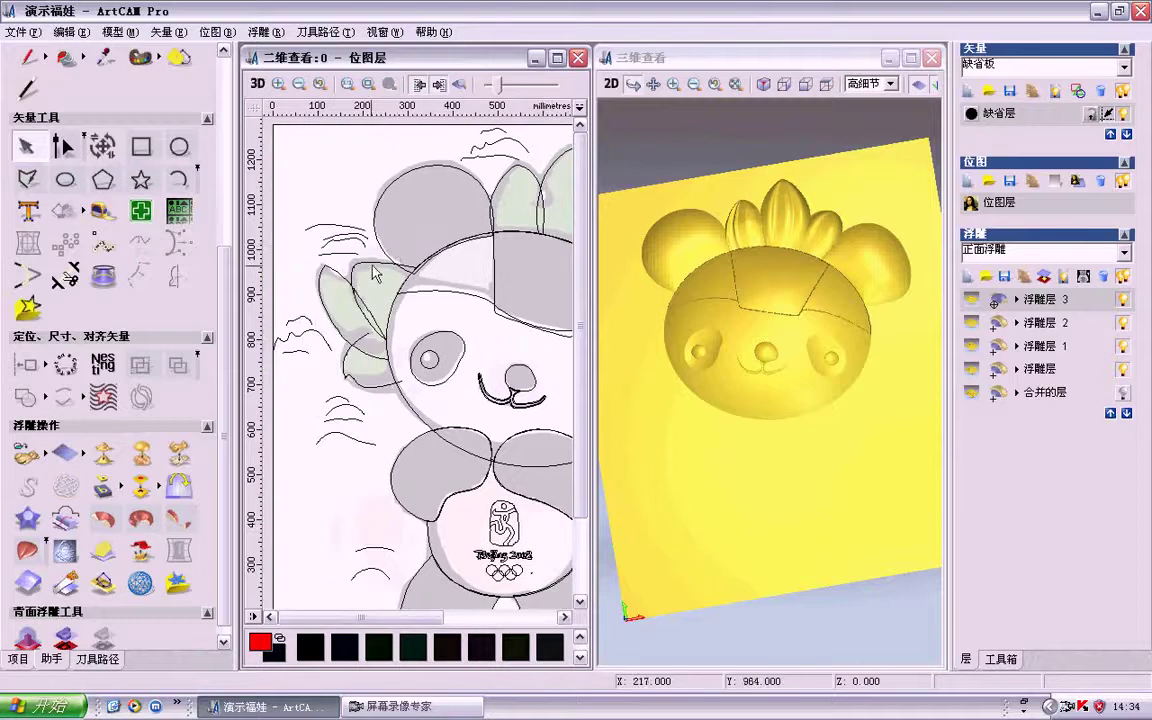
left_click(329, 285)
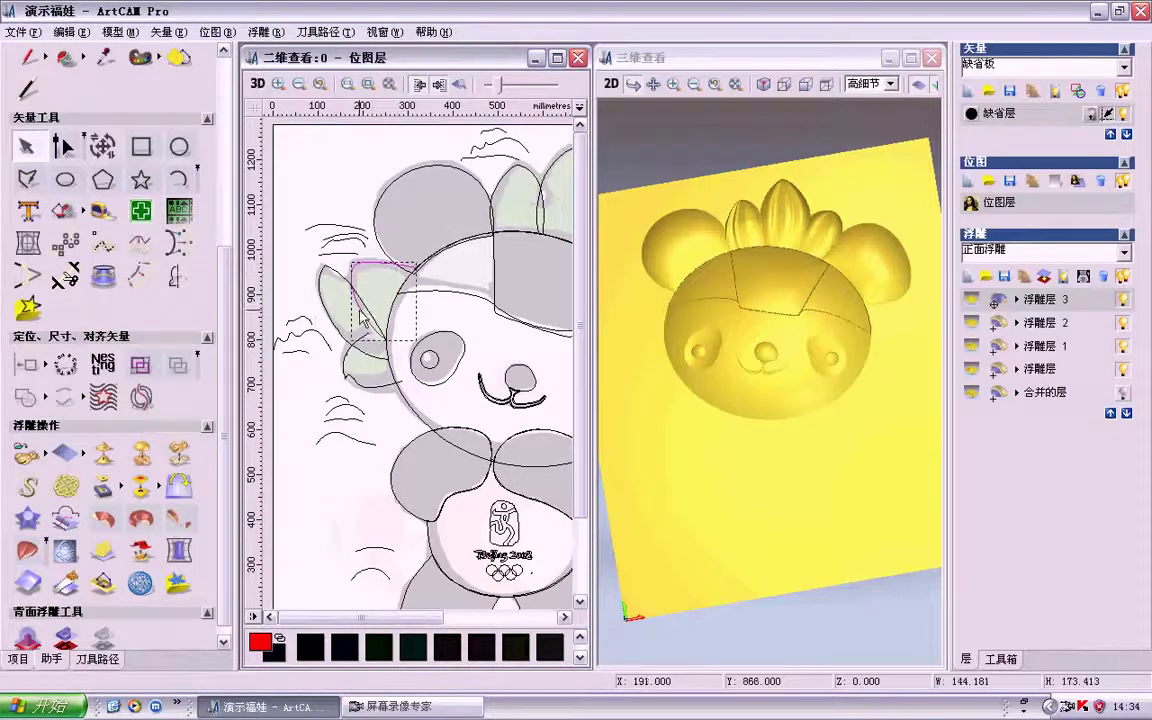
left_click(355, 239, "shift")
left_click(353, 243, "shift")
left_click(346, 251, "shift")
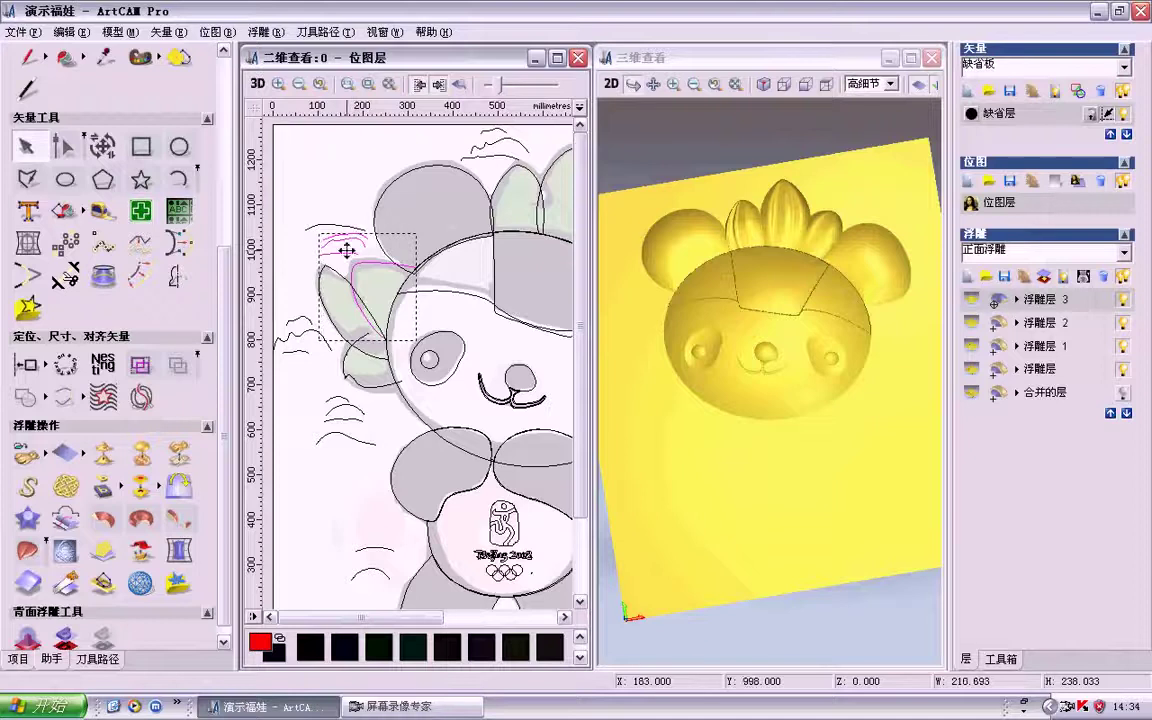
left_click(27, 551)
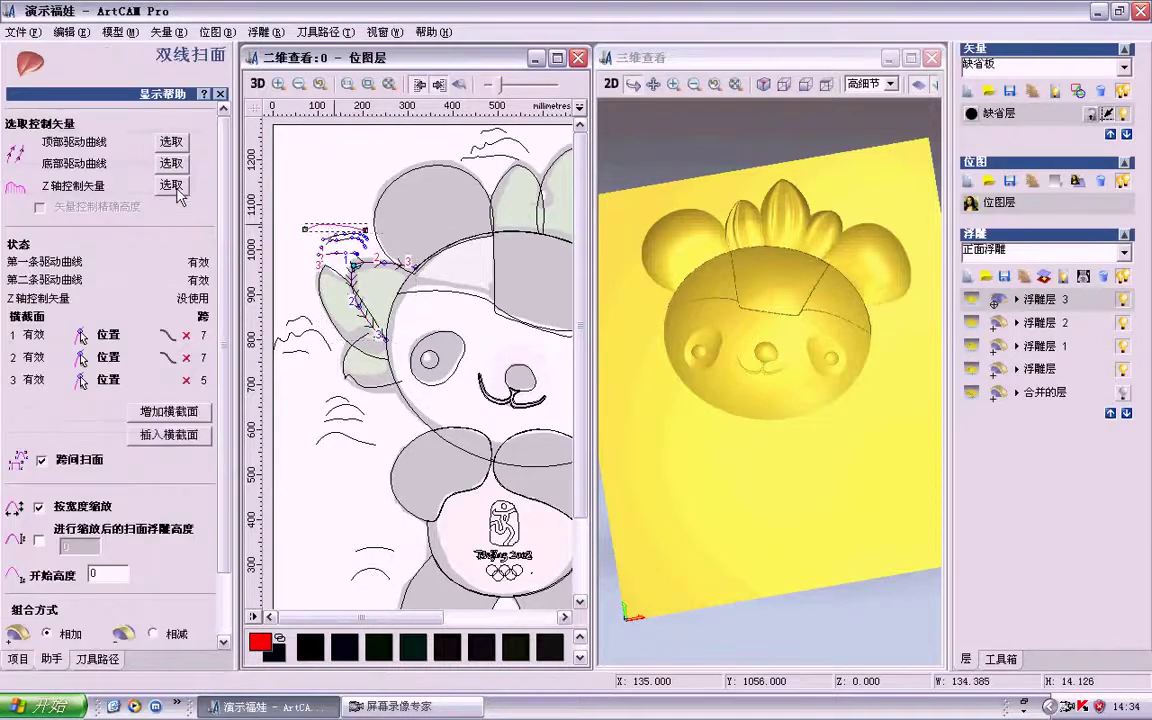
left_click(171, 185)
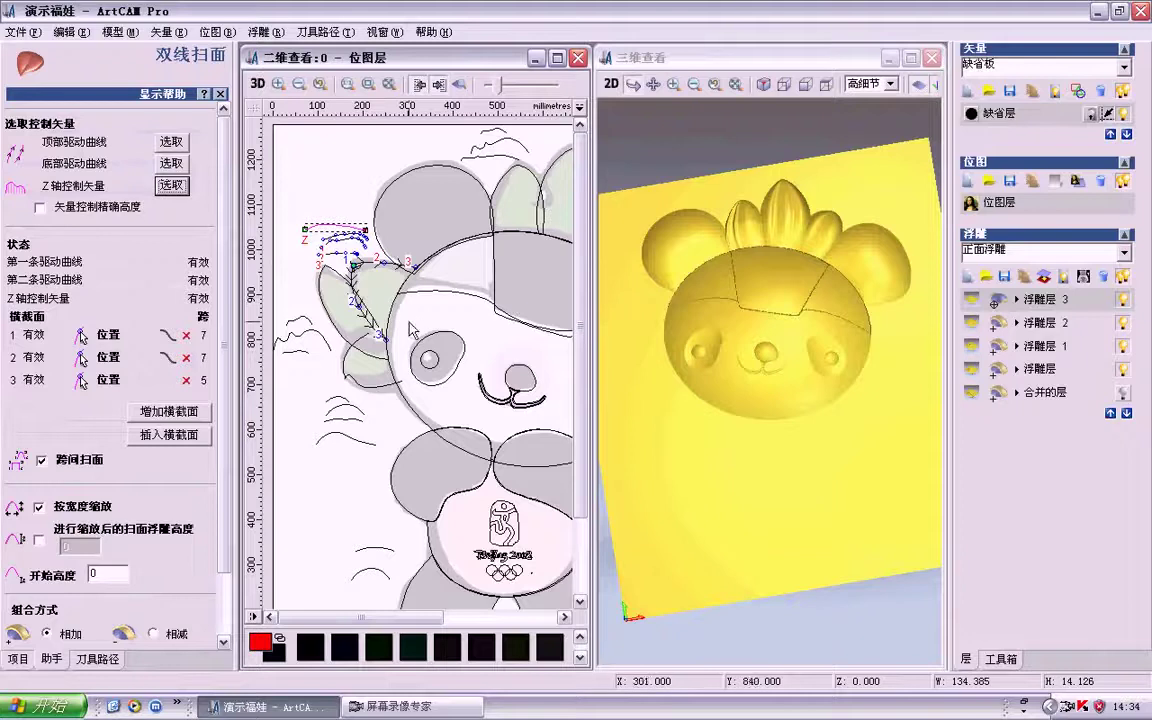
scroll(212, 448, "down", 3)
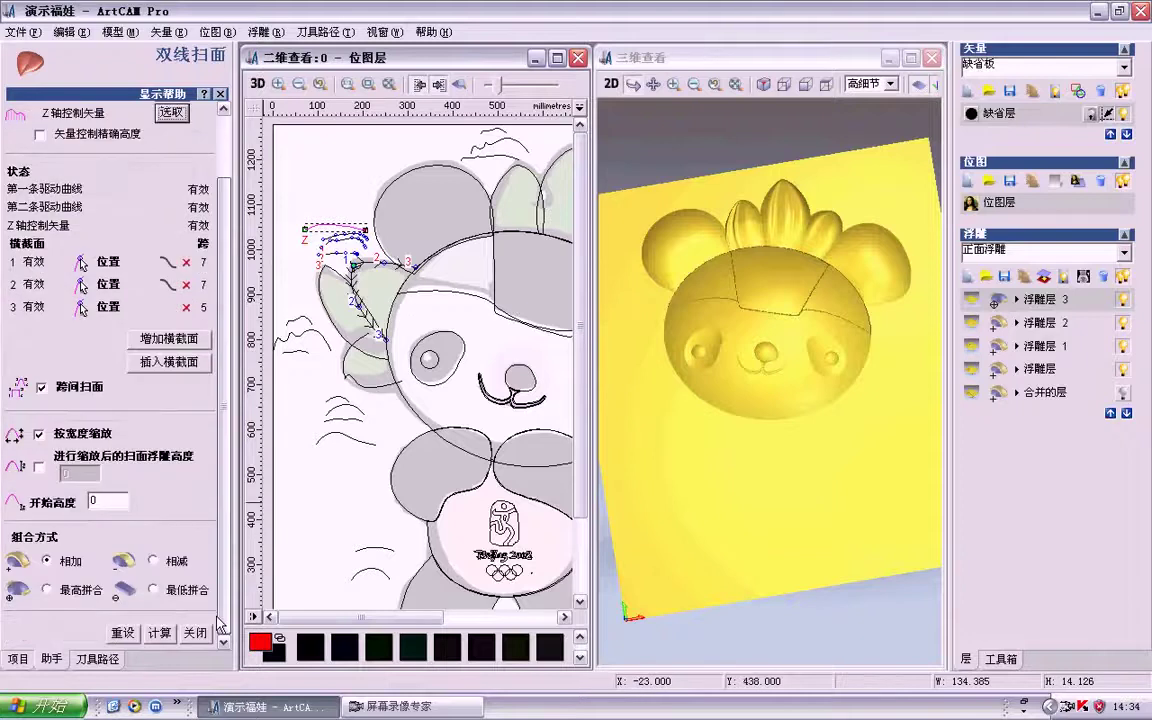
left_click(47, 590)
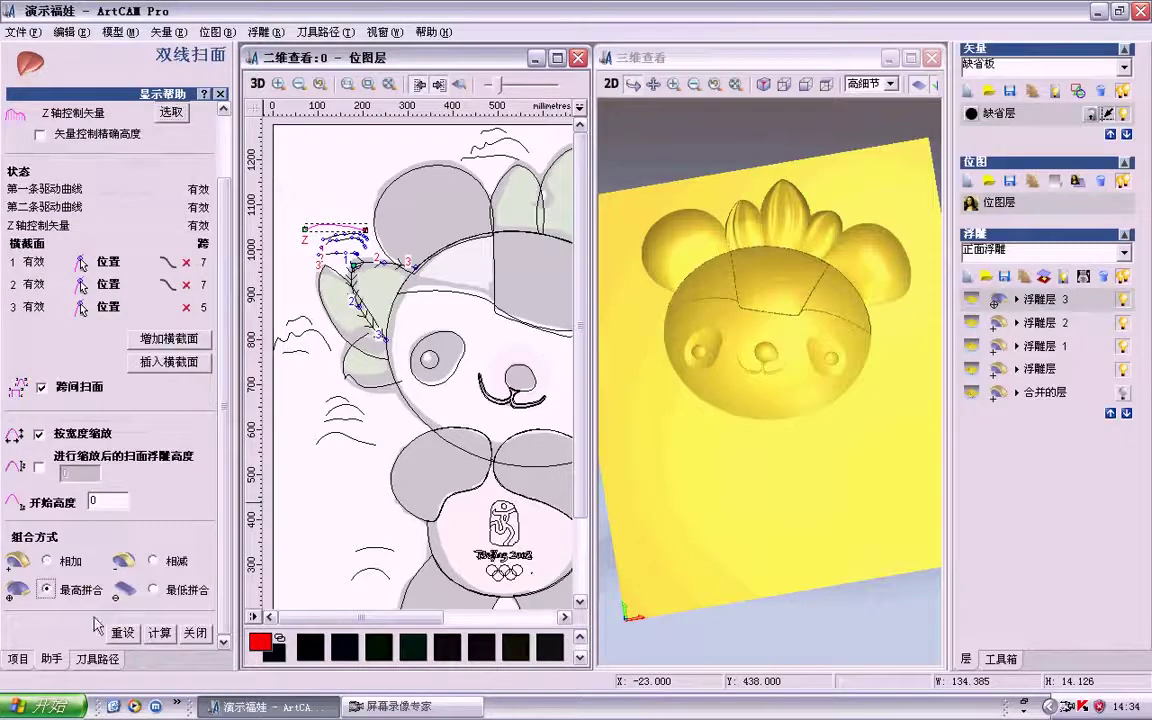
left_click(159, 633)
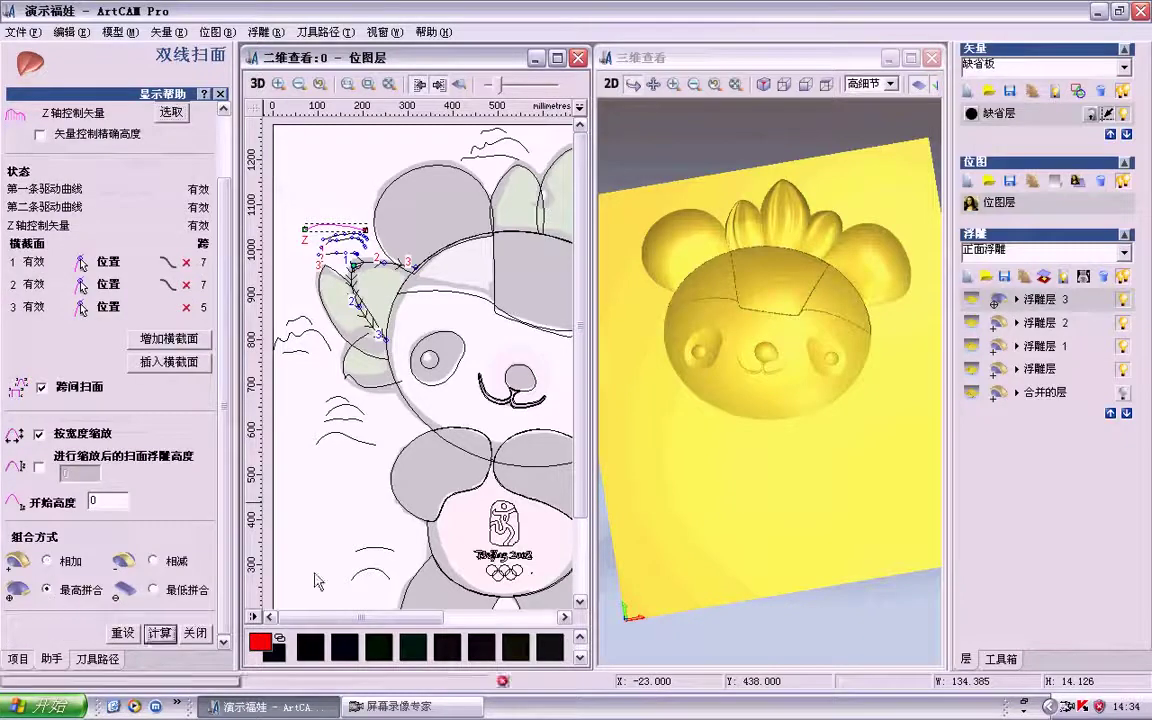
left_click(195, 634)
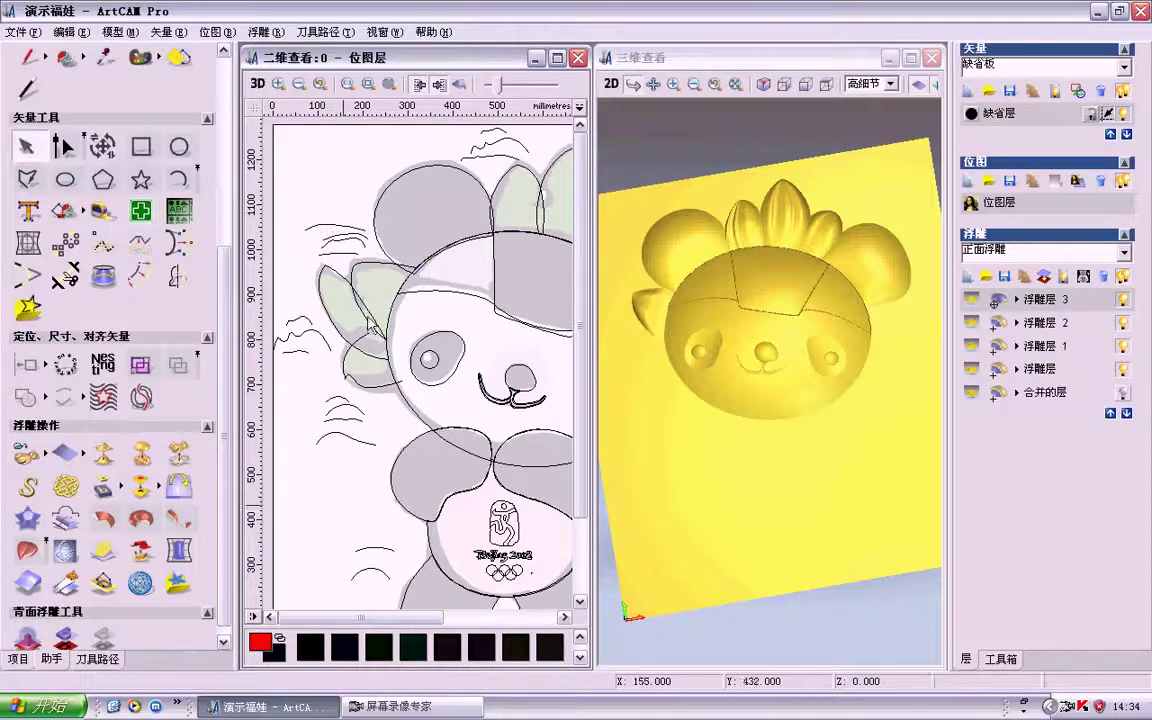
Step: Two-rail sweep the long outer leaf left of the face using its three cross-sections, scaled by width, start height 0, combined by merge highest
left_click(337, 292)
left_click(340, 332, "shift")
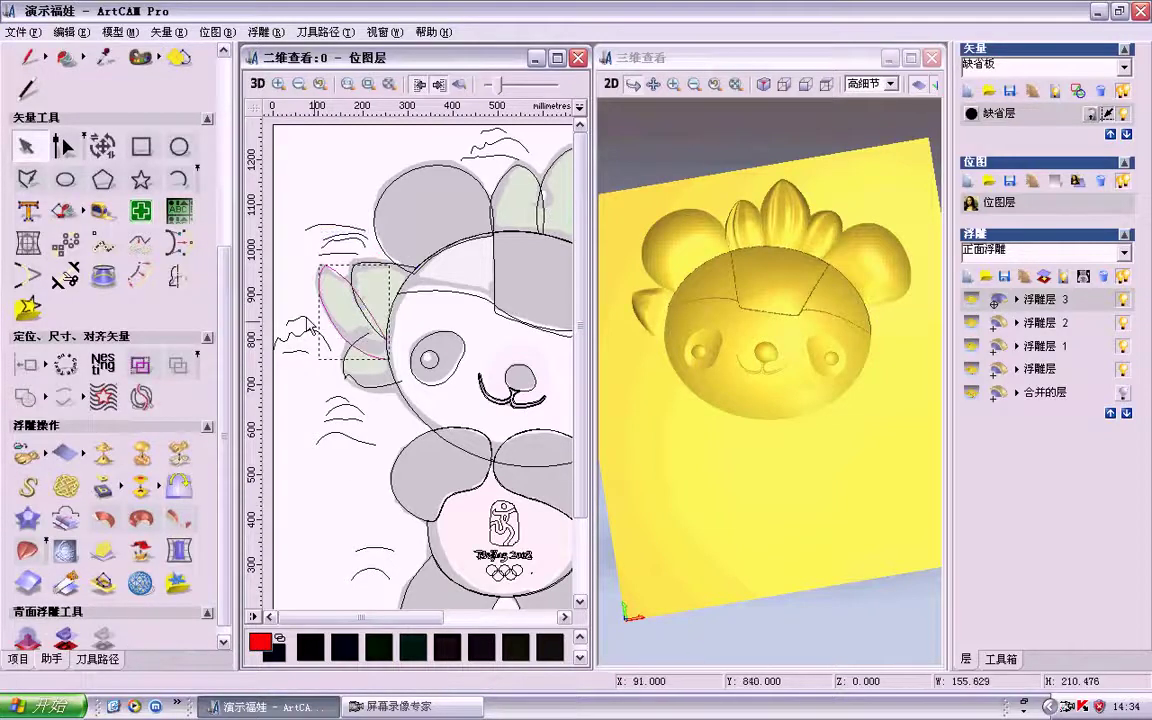
left_click(309, 321, "shift")
left_click(301, 332, "shift")
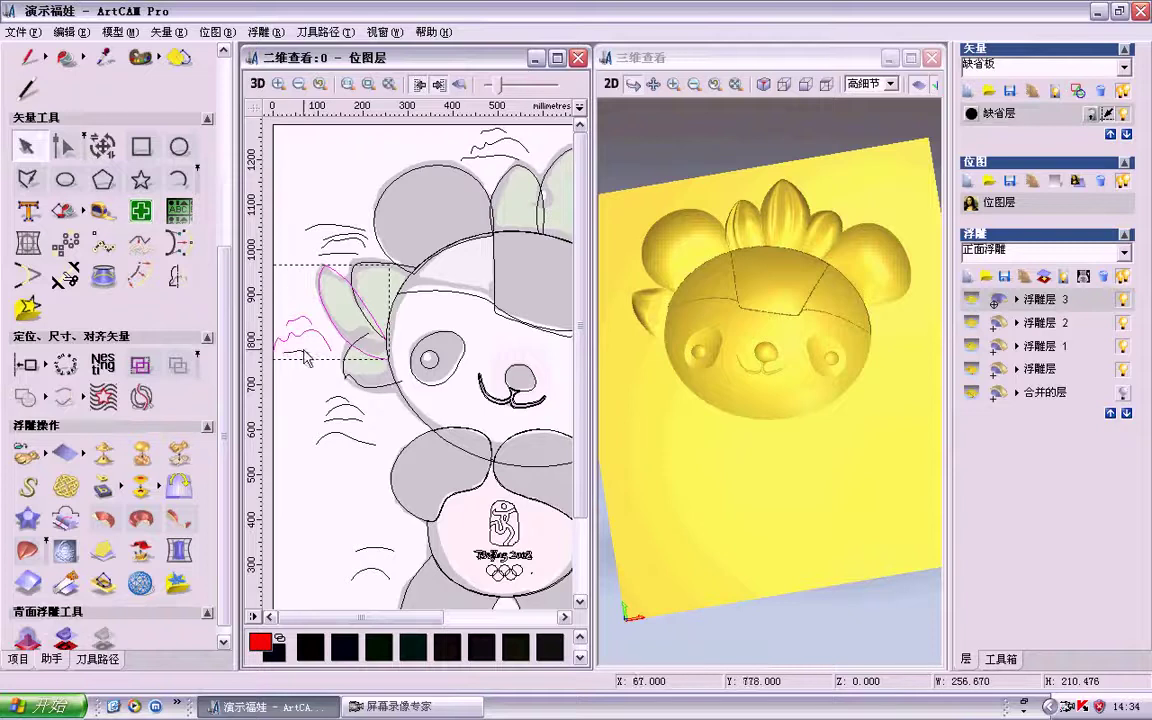
left_click(28, 550)
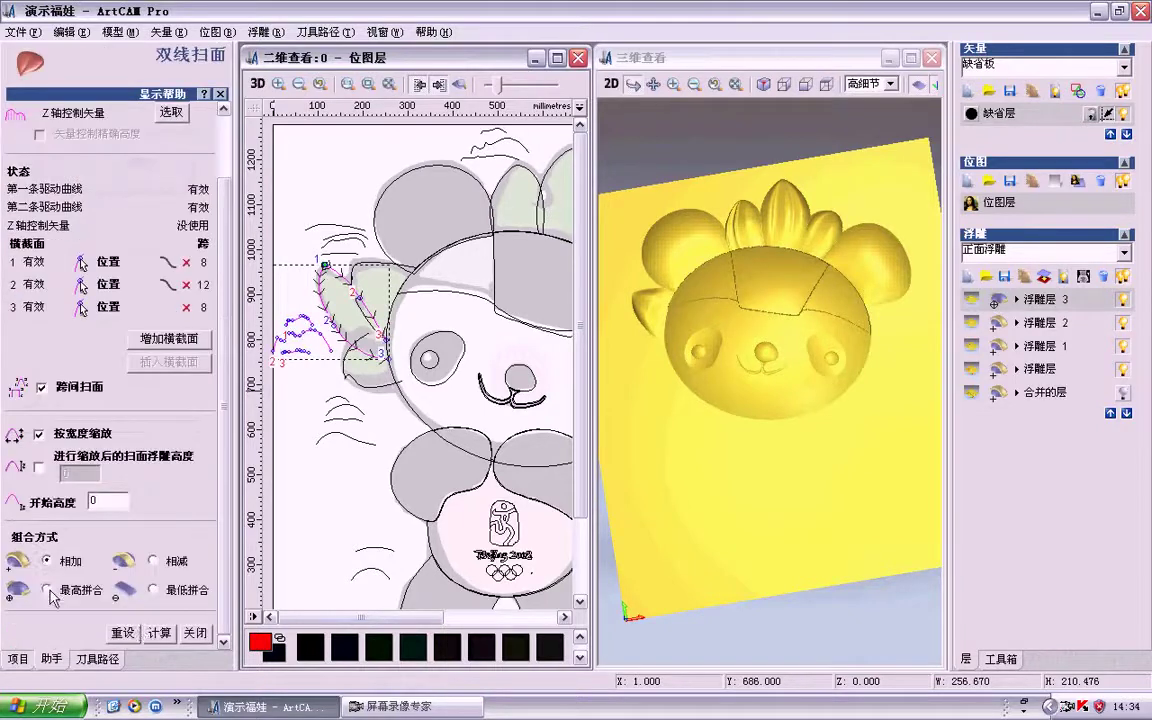
left_click(159, 633)
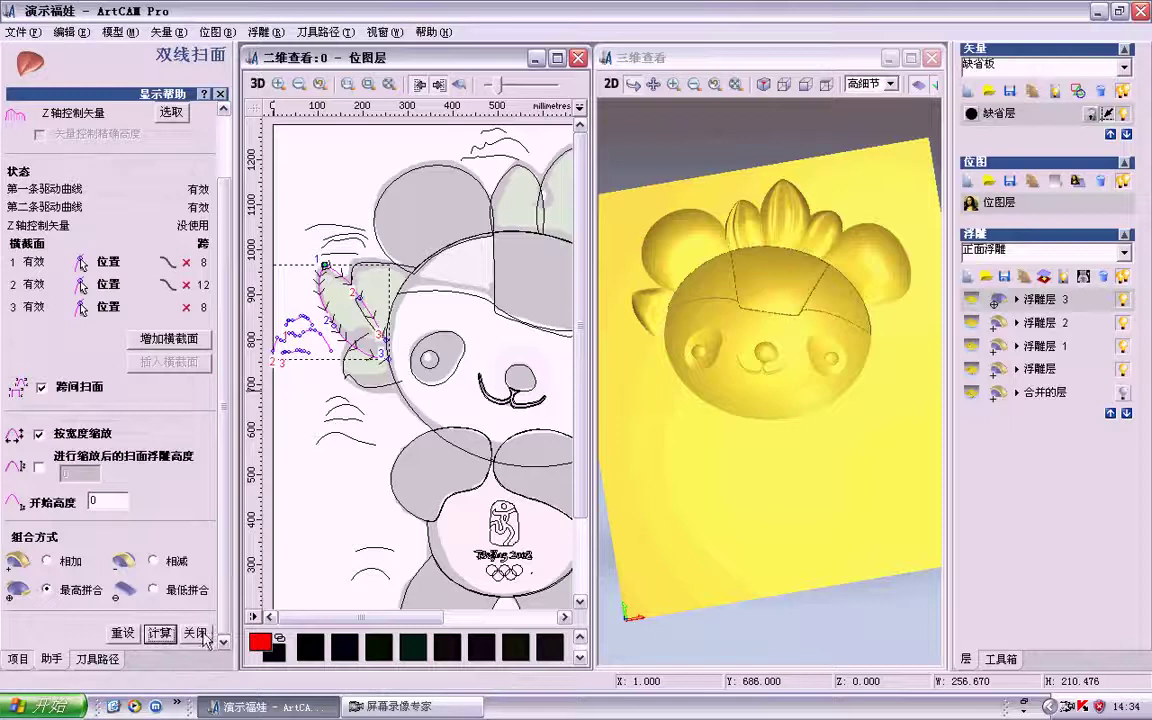
left_click(203, 636)
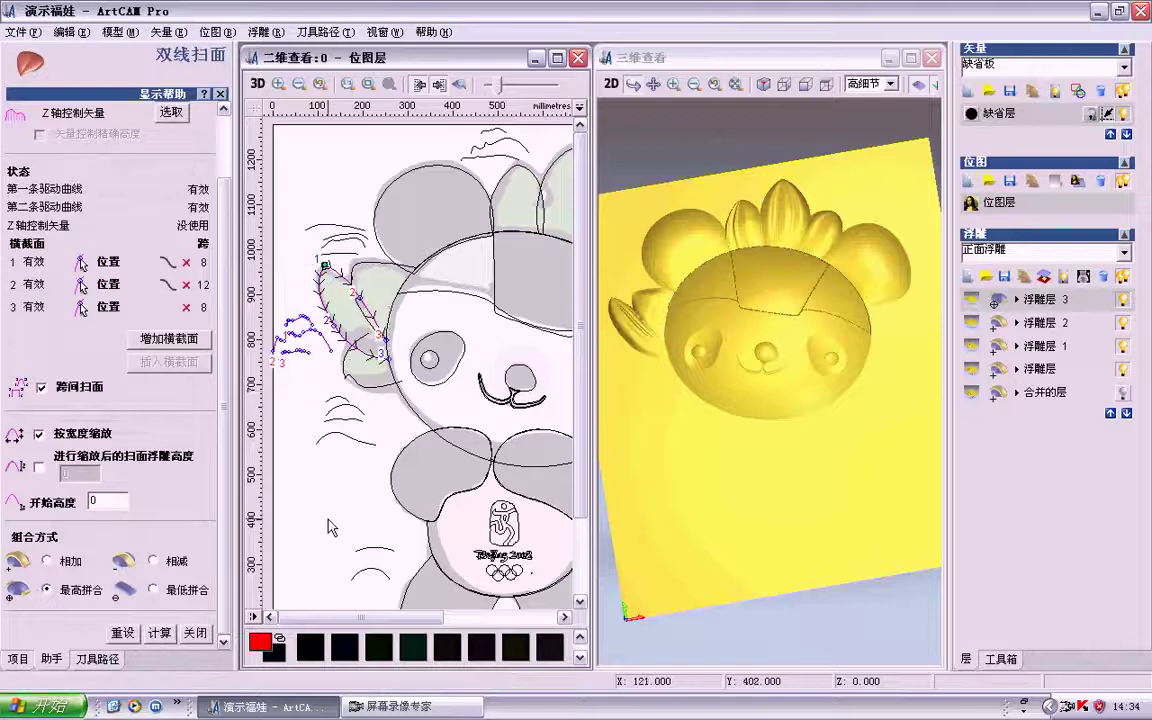
left_click(195, 638)
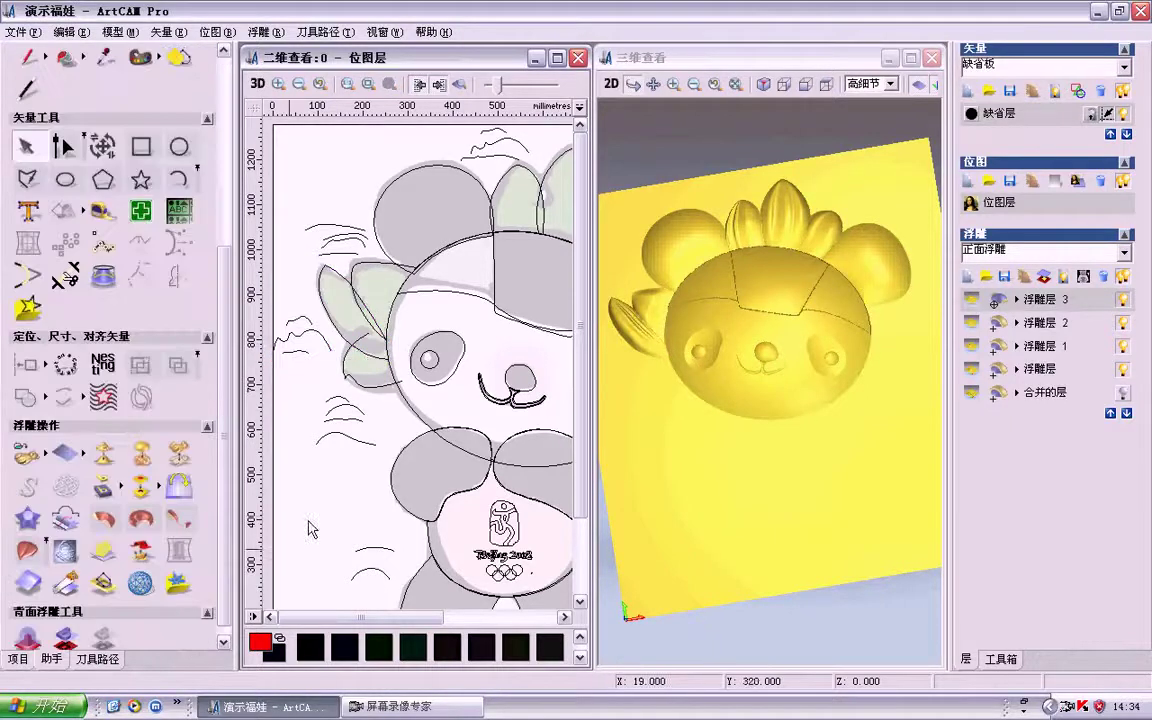
Step: Two-rail sweep the lowest leaf left of the face using three cross-sections and the curve below as Z control vector, combined by merge highest
left_click(348, 352)
left_click(381, 386, "shift")
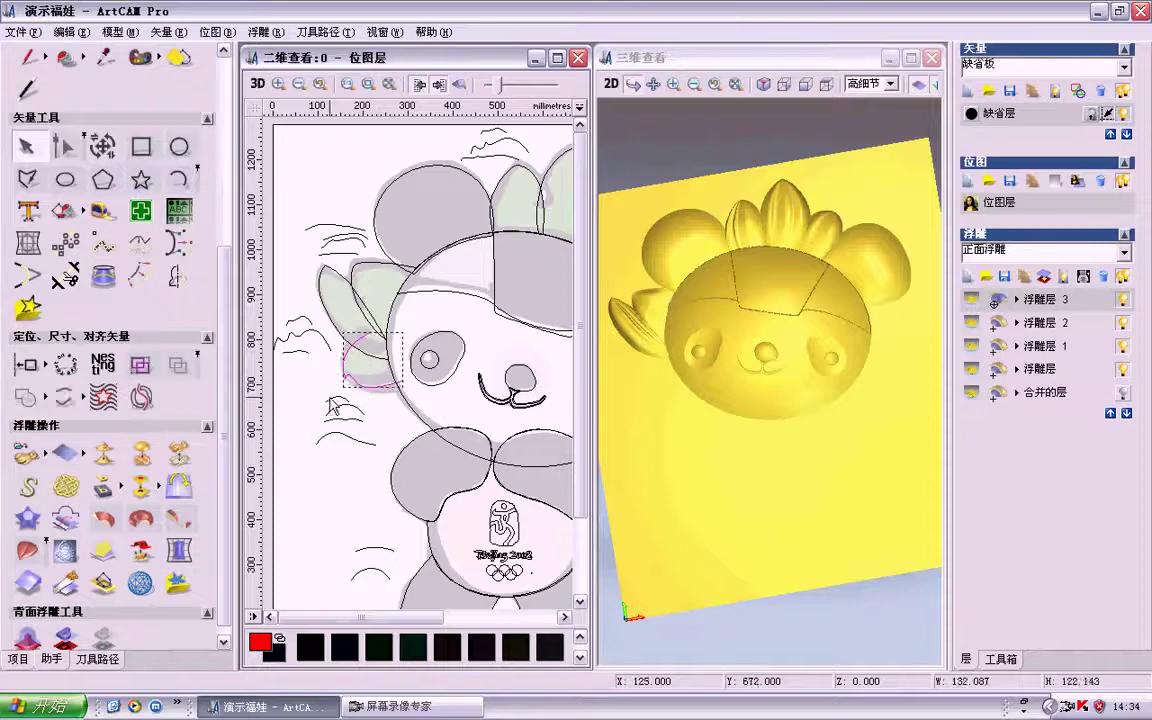
left_click(332, 400, "shift")
left_click(355, 409, "shift")
left_click(356, 419, "shift")
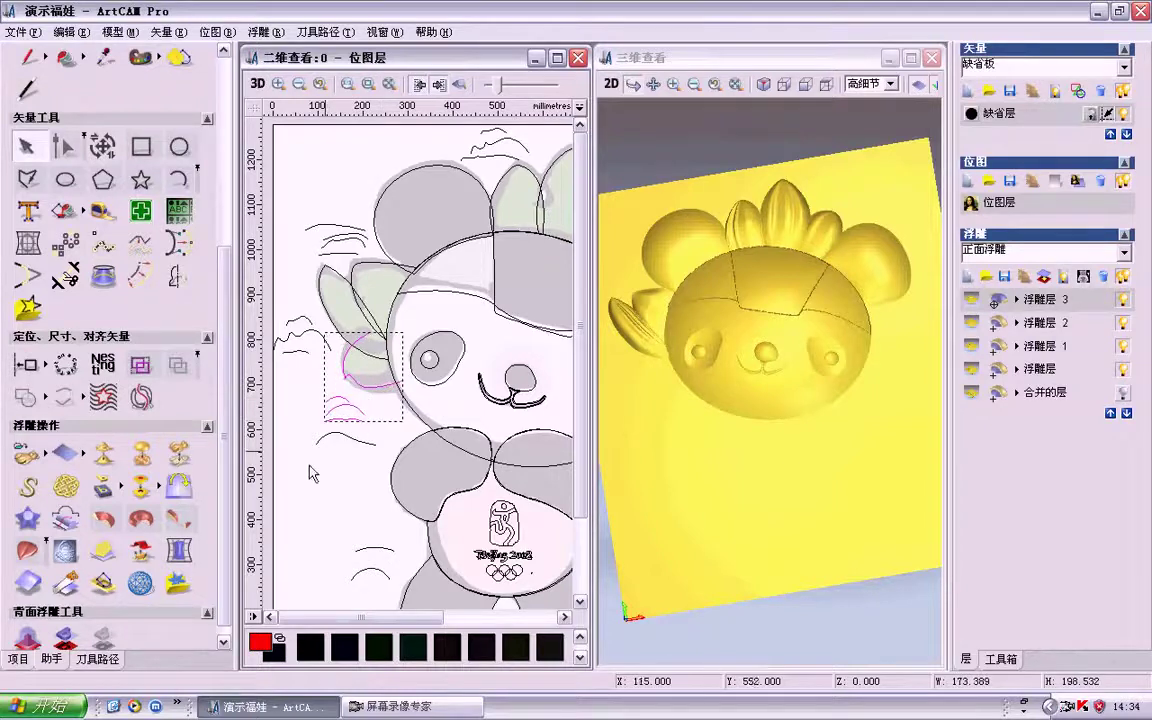
left_click(40, 553)
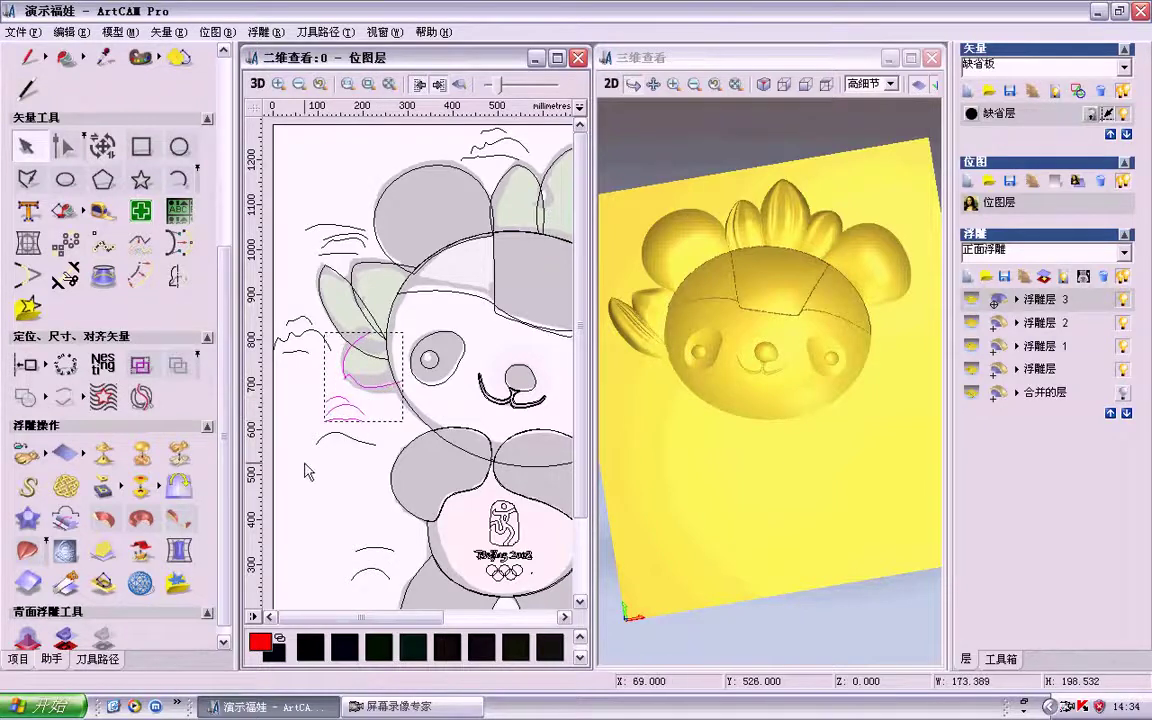
left_click(352, 441)
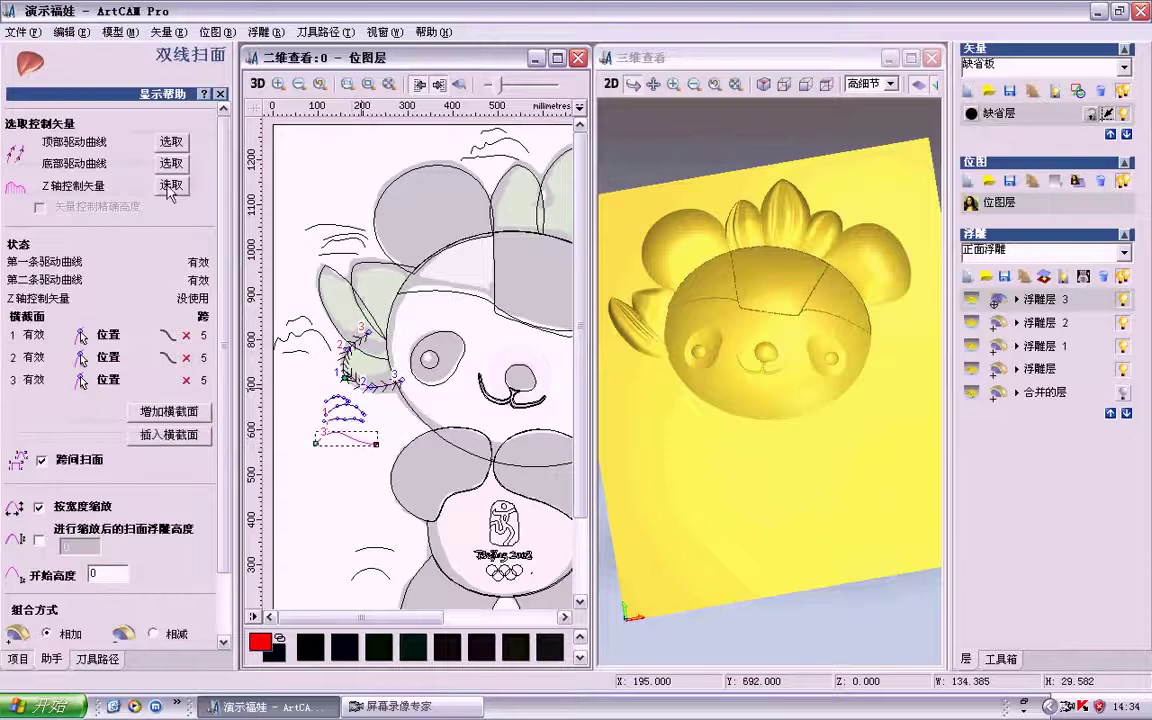
left_click(169, 187)
scroll(87, 598, "down", 3)
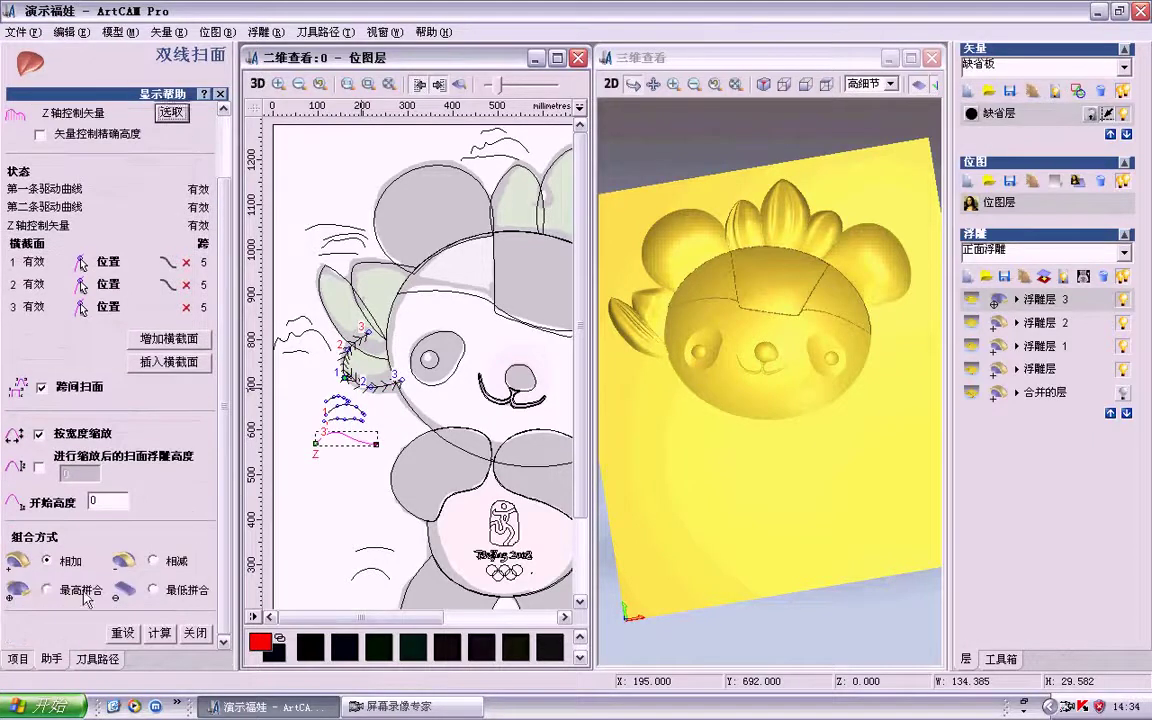
left_click(55, 590)
left_click(162, 633)
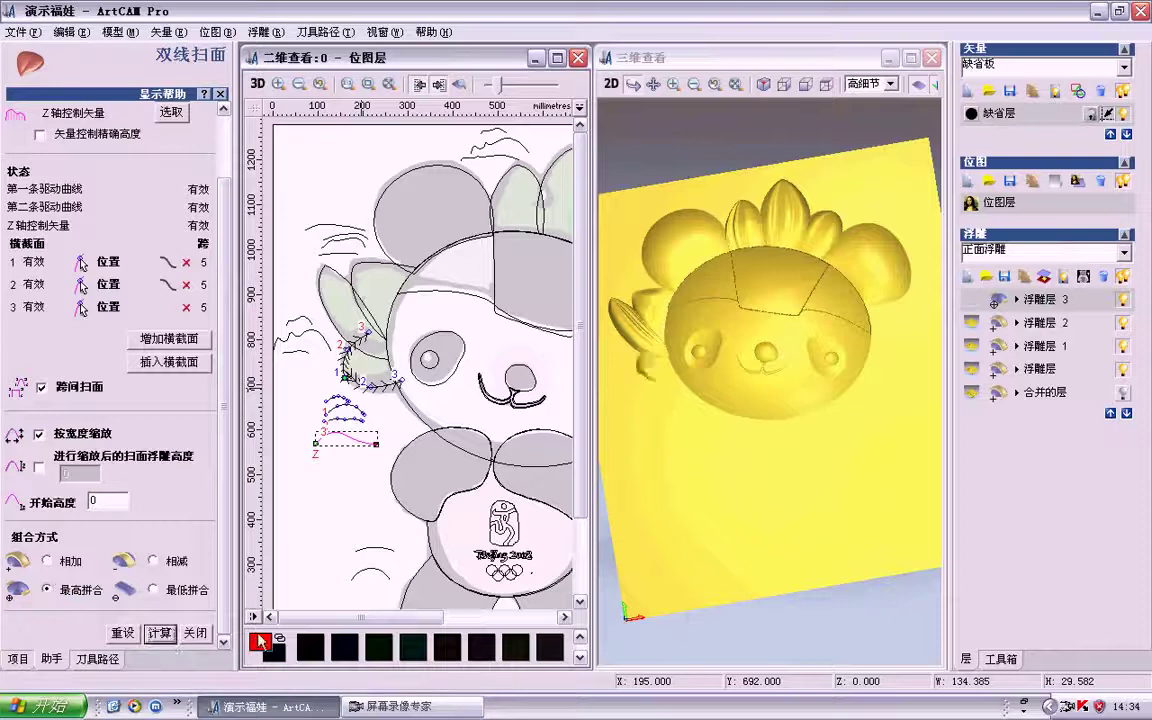
left_click(195, 633)
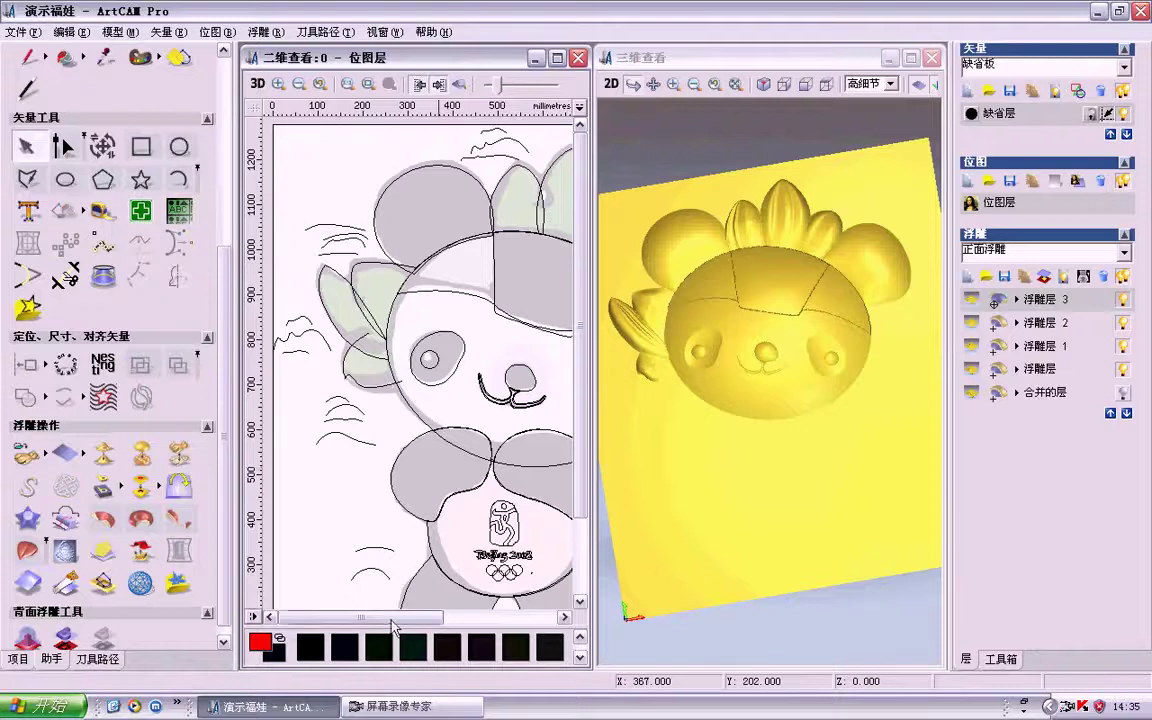
Step: Two-rail sweep the leaf just below the right ear using its two cross-sections, scaled by width, start height 0, combined by merge highest
left_click_drag(402, 618, 515, 619)
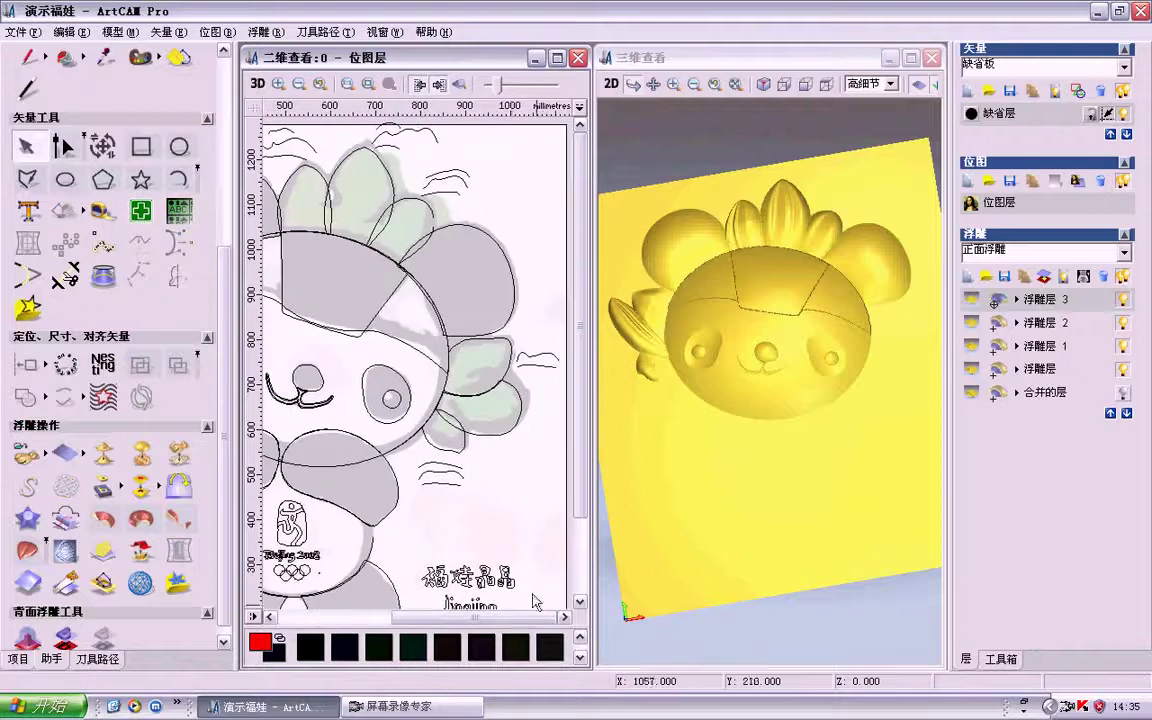
left_click(463, 341)
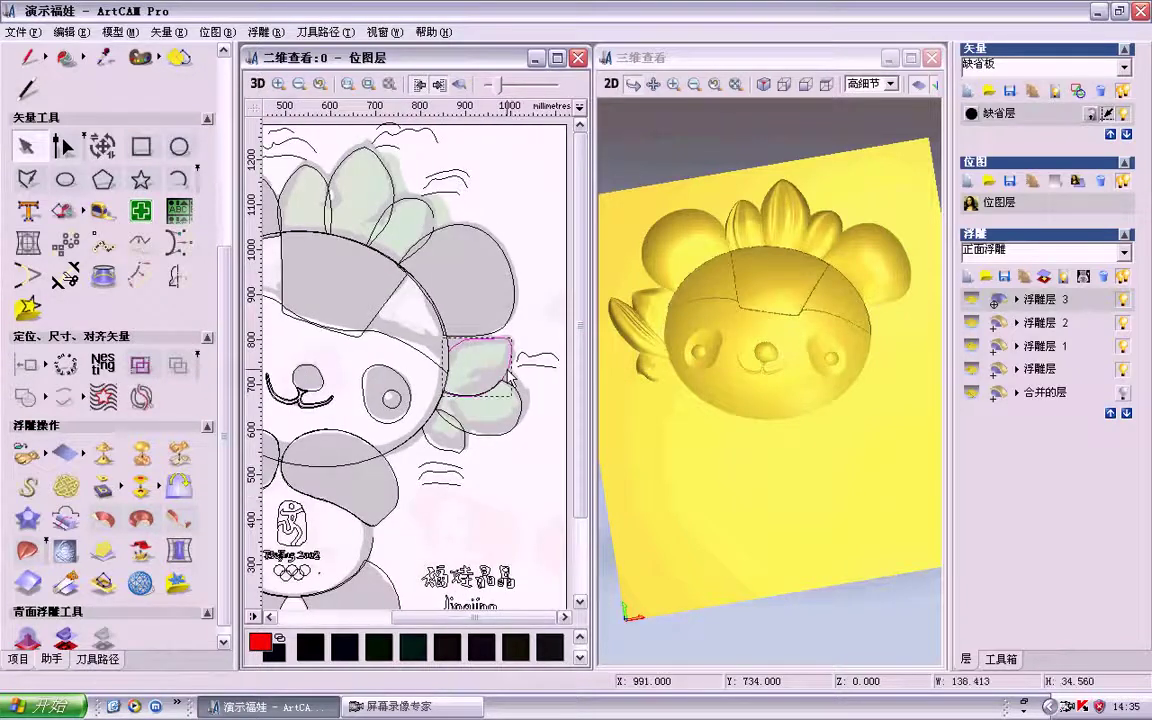
left_click(545, 352, "shift")
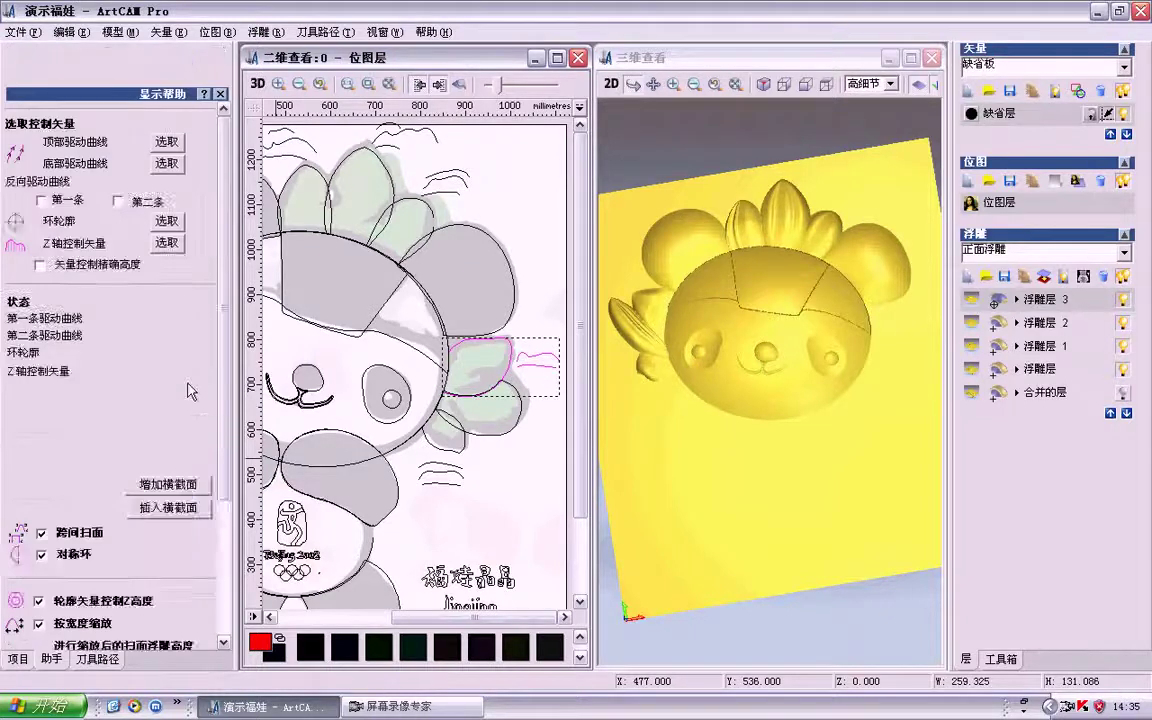
left_click_drag(227, 386, 227, 450)
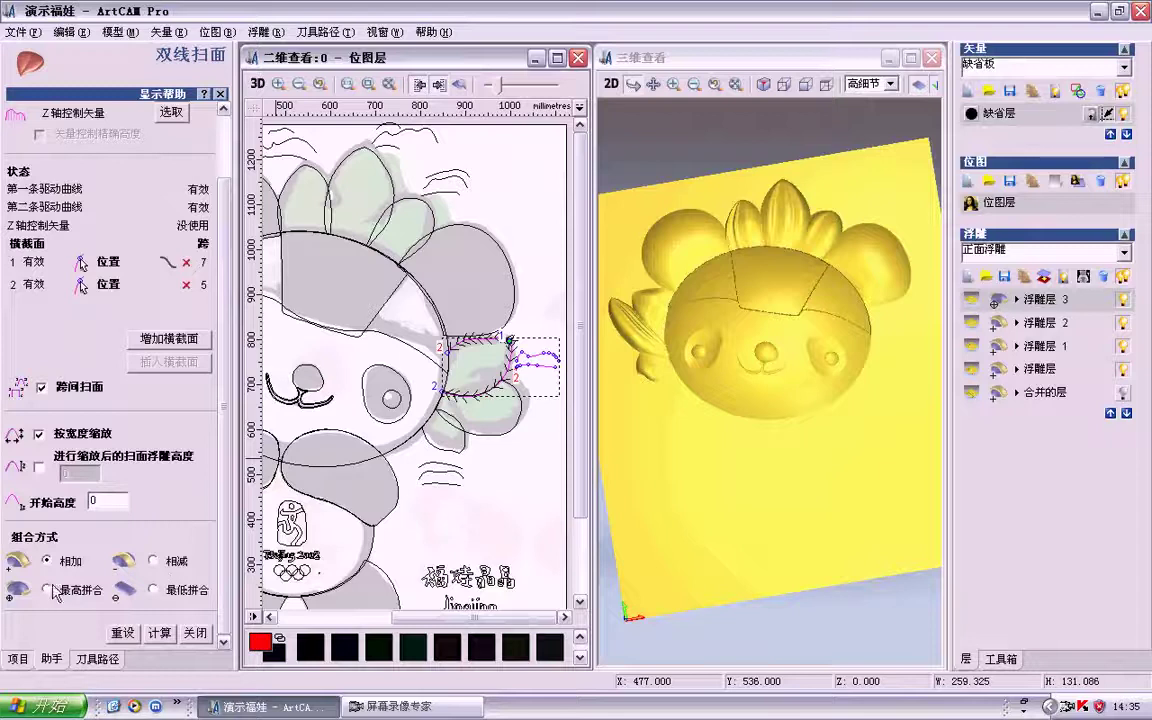
left_click(152, 634)
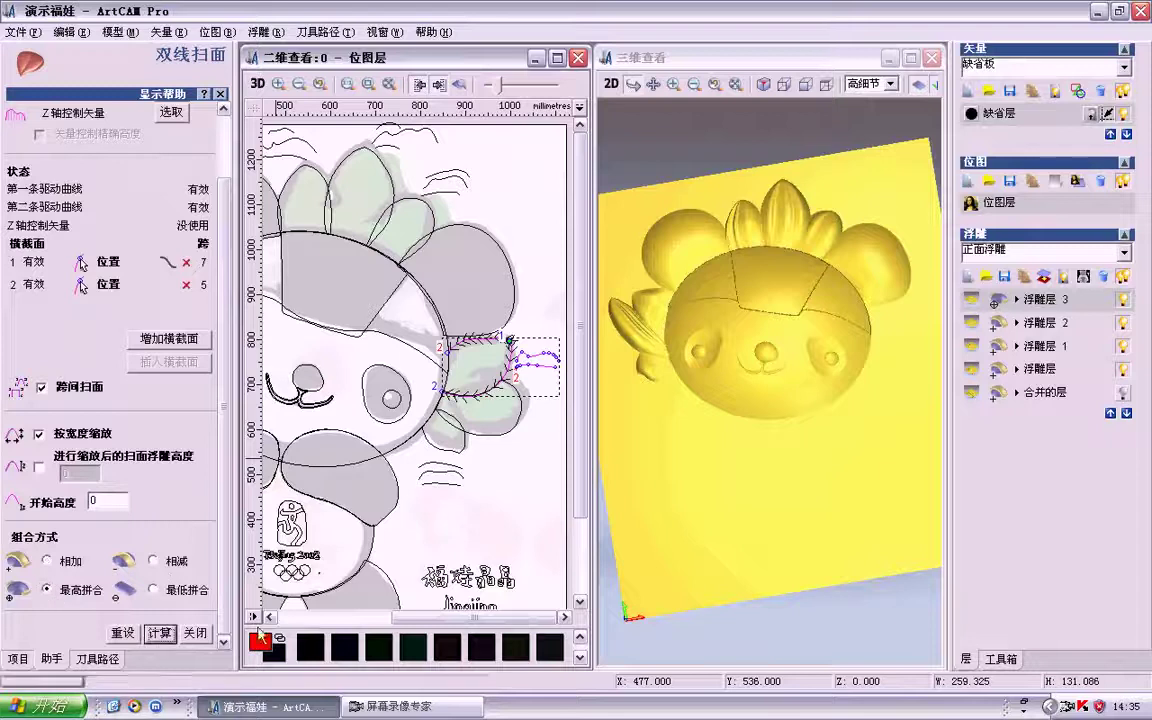
left_click(196, 634)
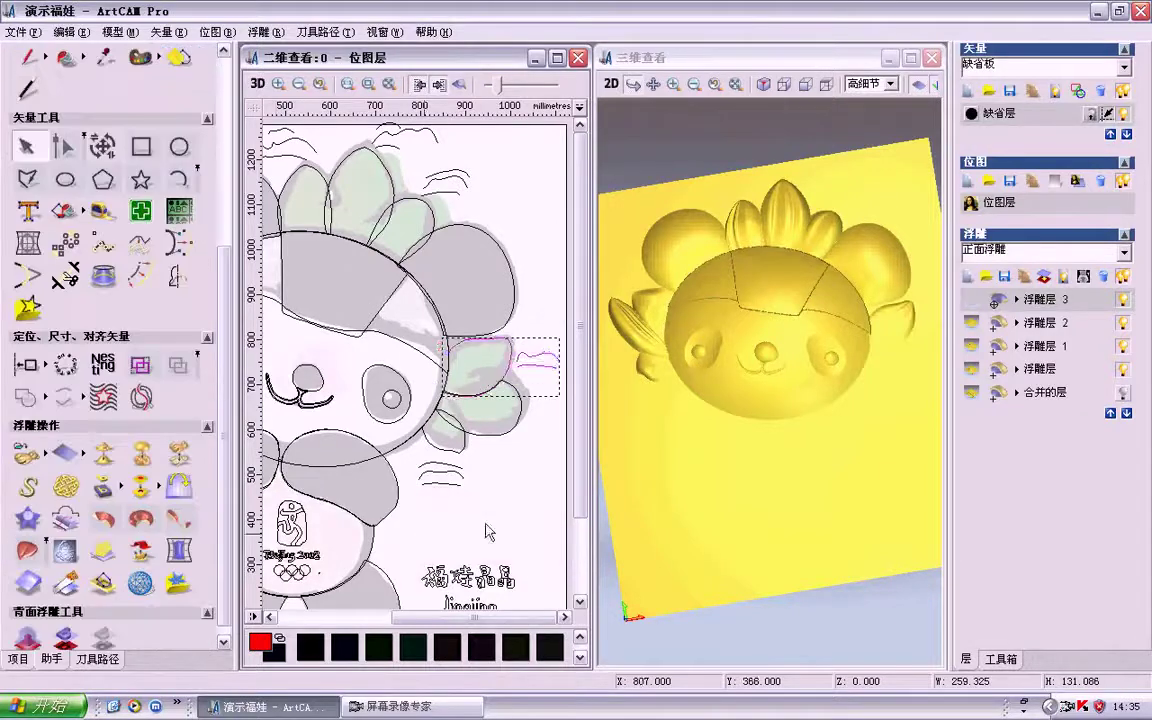
Step: Inflate the middle leaf right of the face with a round profile, angle 35, start height 0.5, no limit, combined by merge highest
left_click(486, 433)
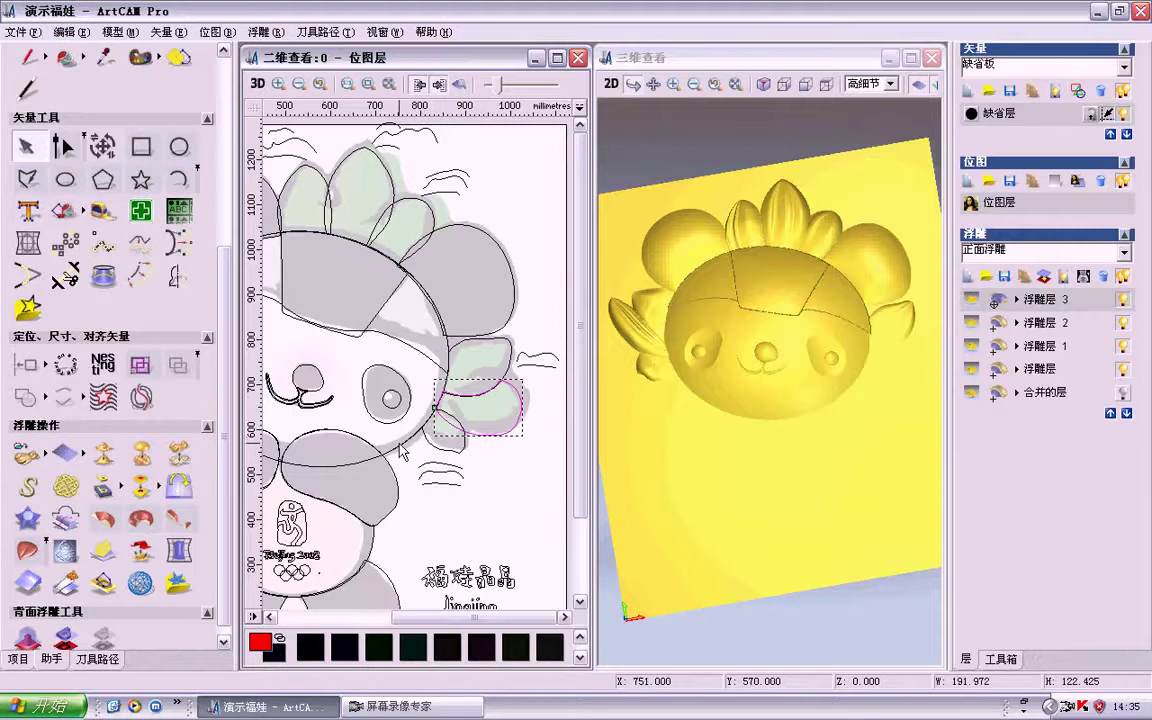
key("F12")
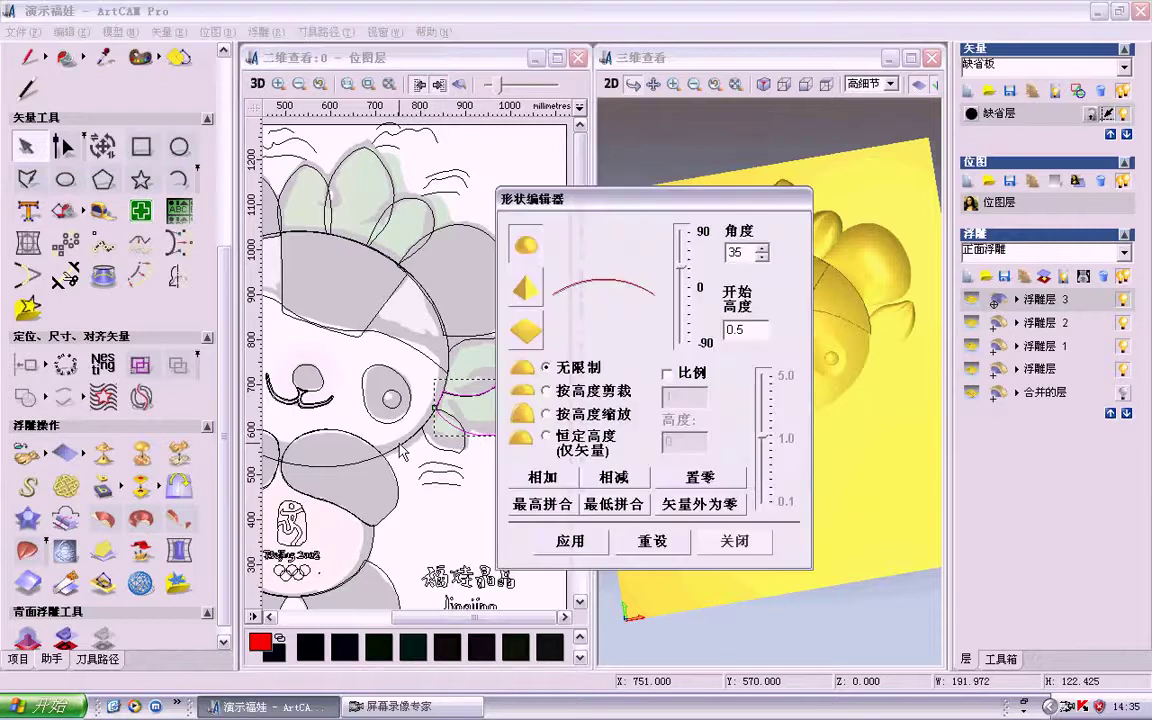
left_click(540, 505)
left_click(733, 541)
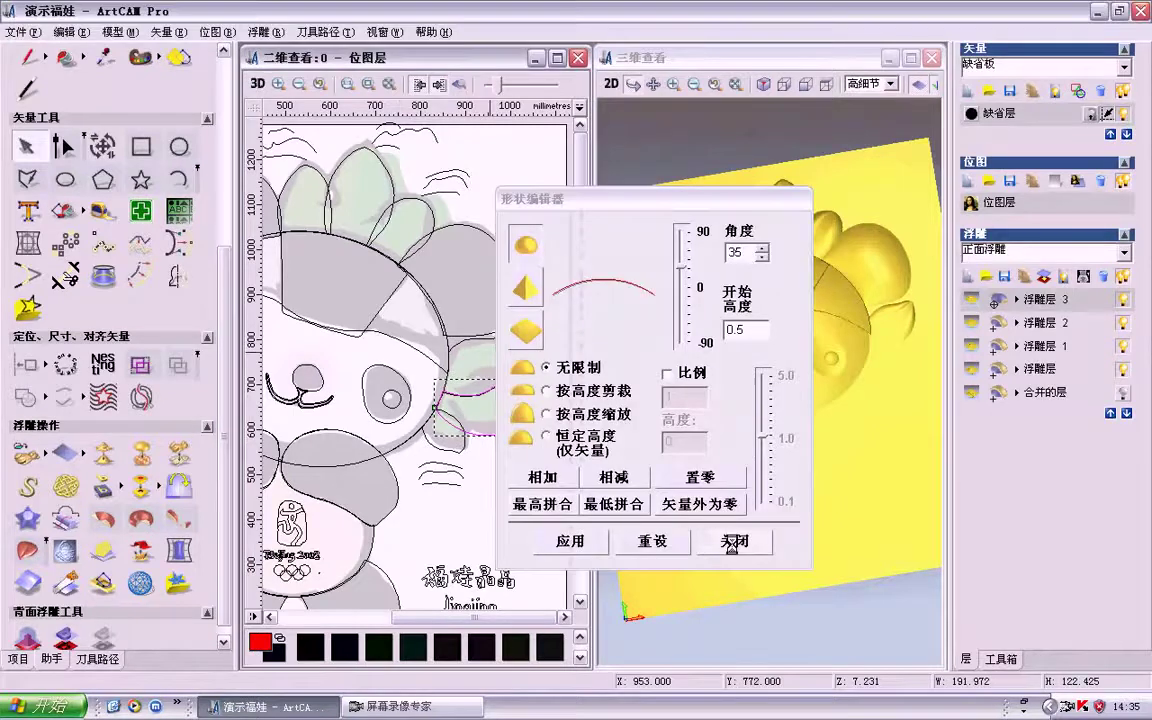
Step: Two-rail sweep the lowest leaf right of the face using its three cross-sections, scaled by width, start height 0, combined by merge highest
left_click(468, 468)
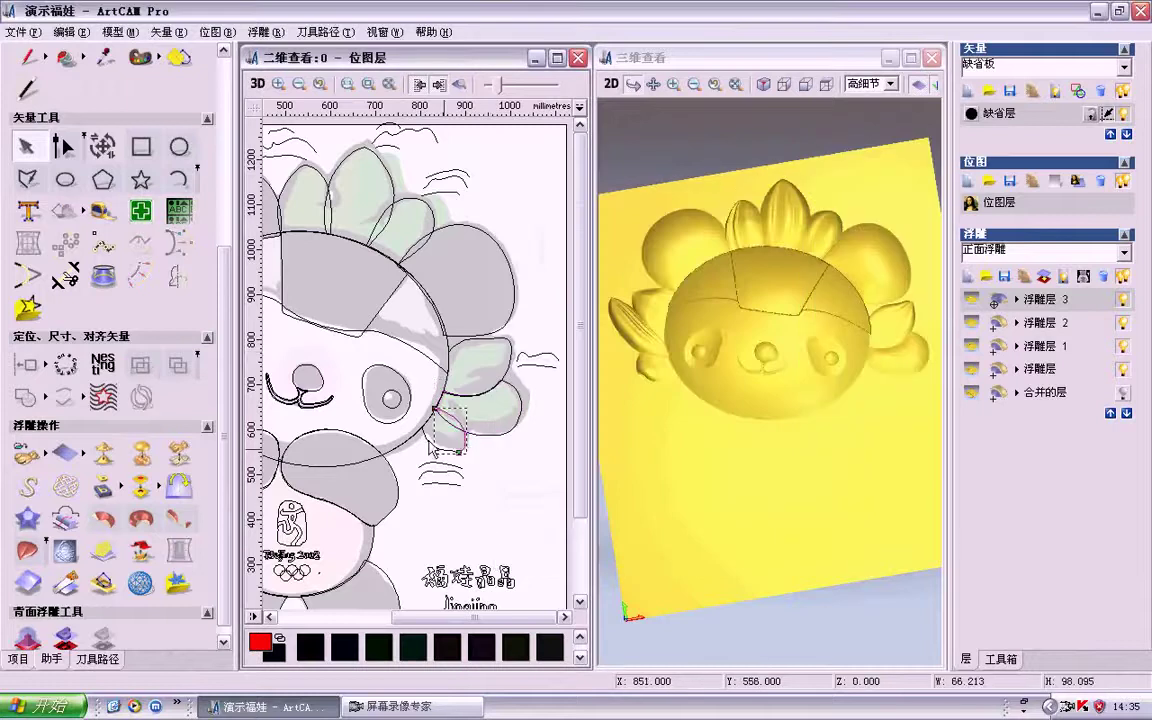
left_click(455, 463)
left_click(440, 475, "shift")
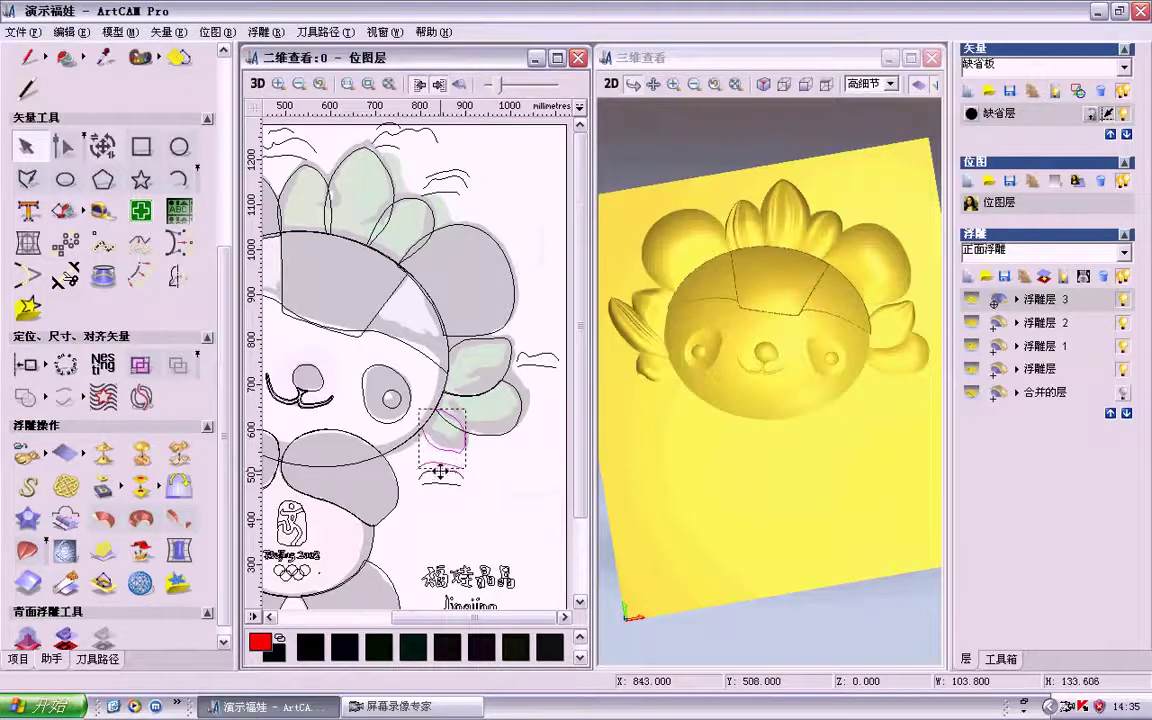
left_click(26, 551)
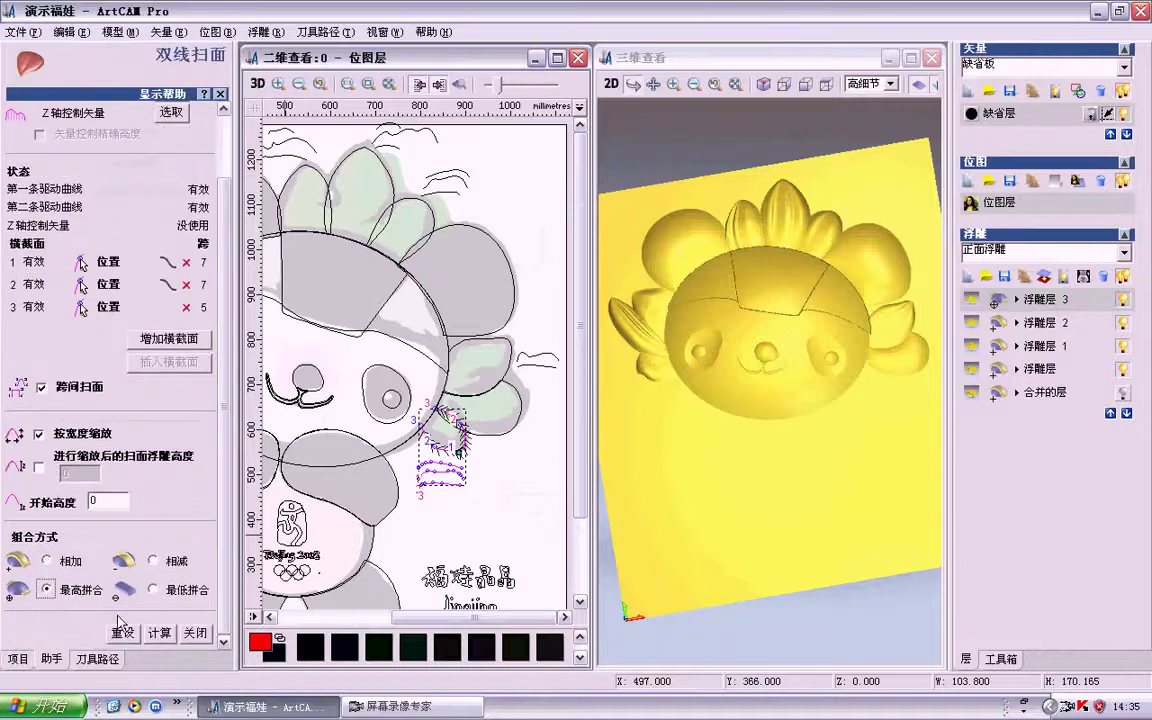
left_click(159, 633)
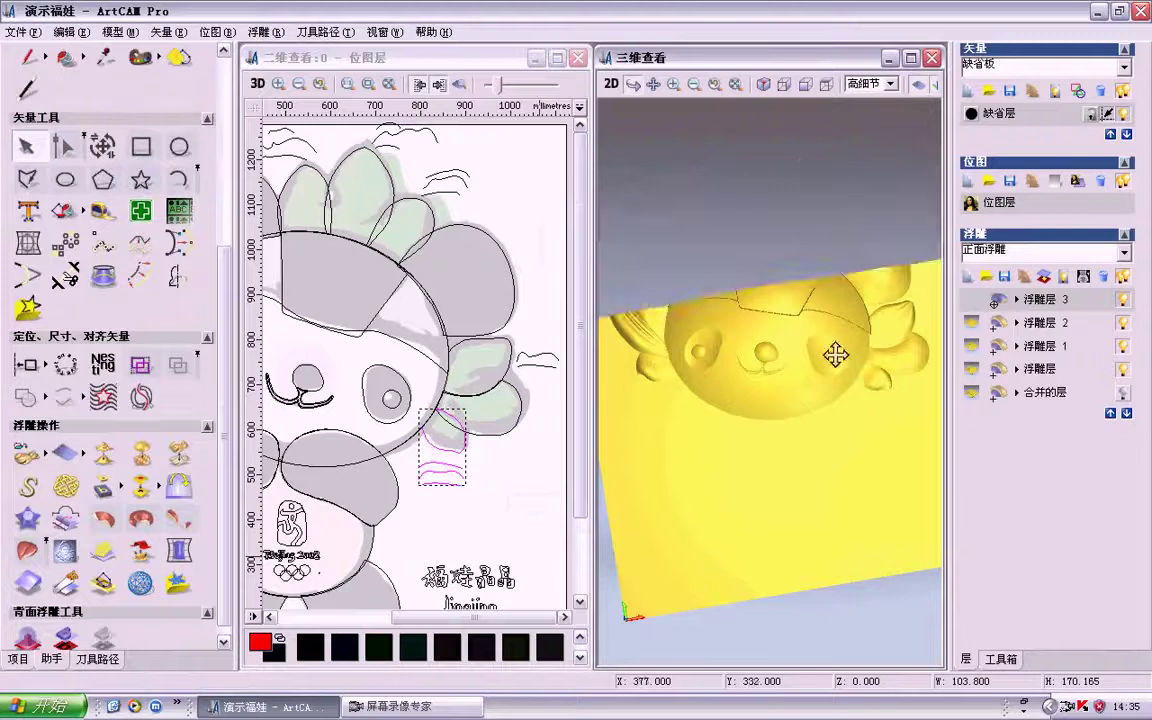
left_click(519, 506)
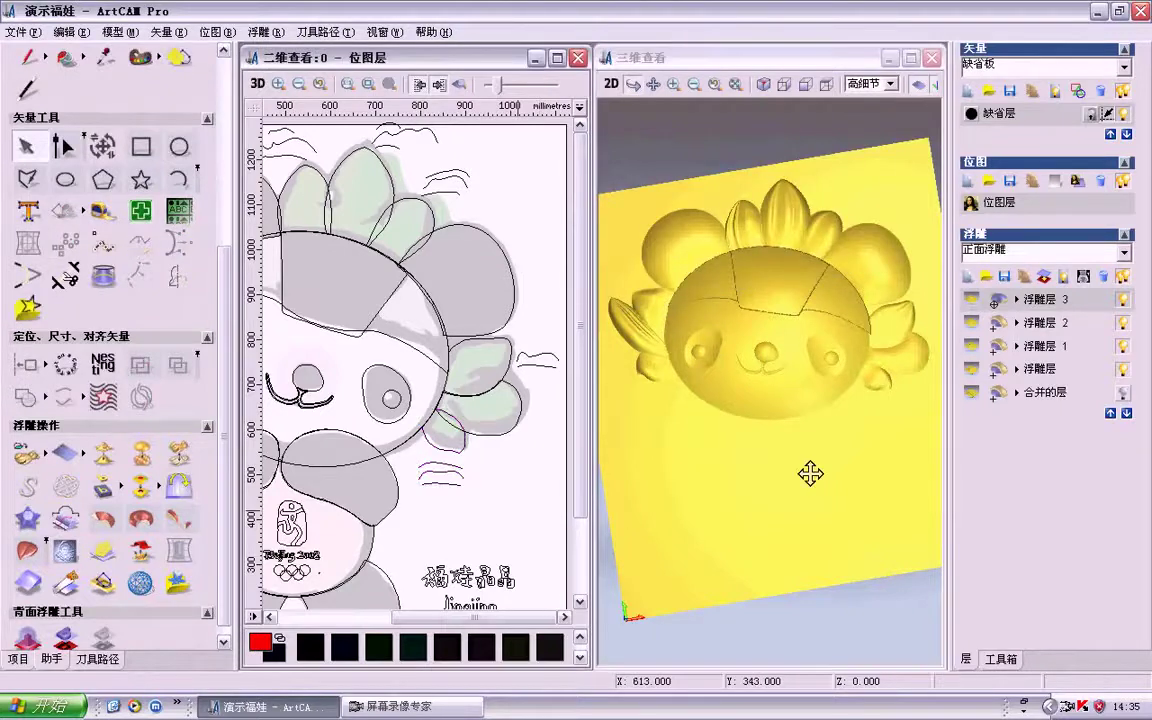
Step: Add a new relief layer above the existing layers for the panda's body
scroll(512, 500, "down", 3)
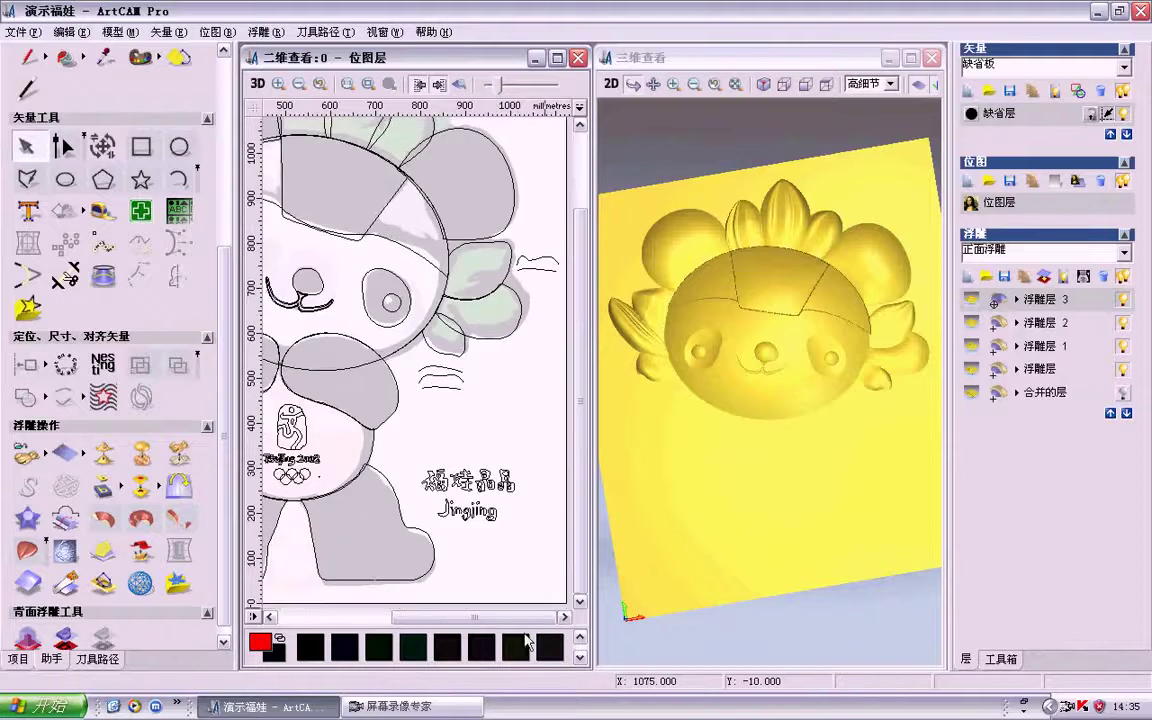
left_click_drag(445, 618, 375, 621)
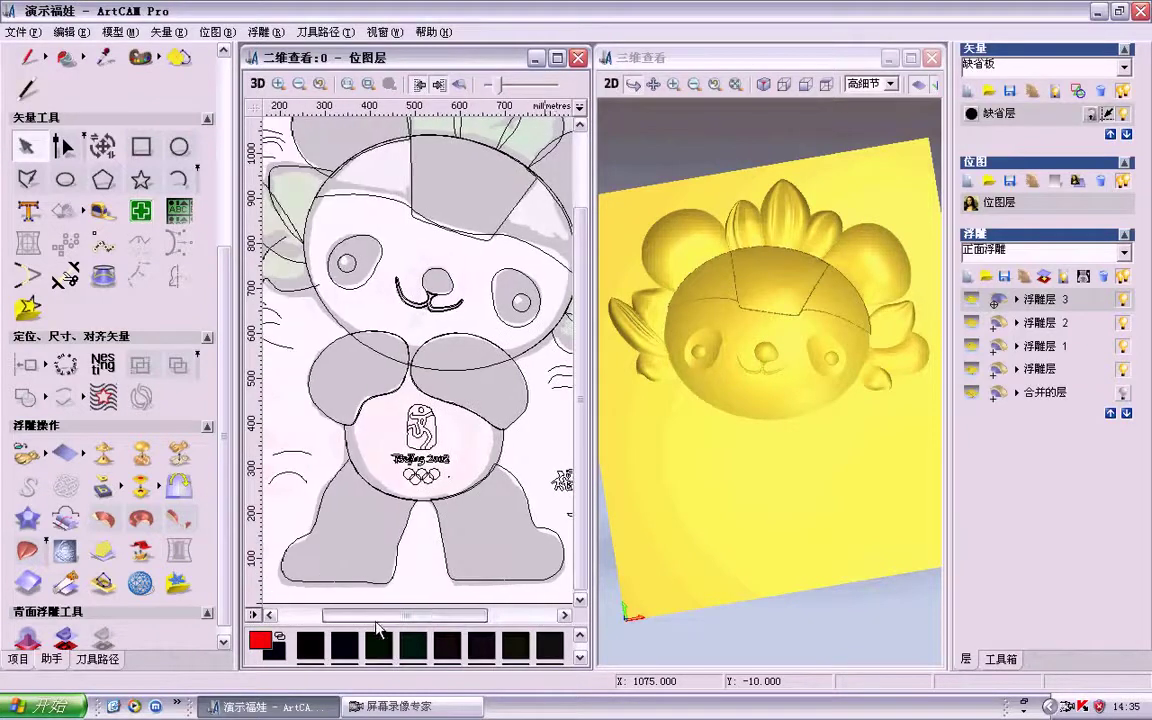
left_click(968, 276)
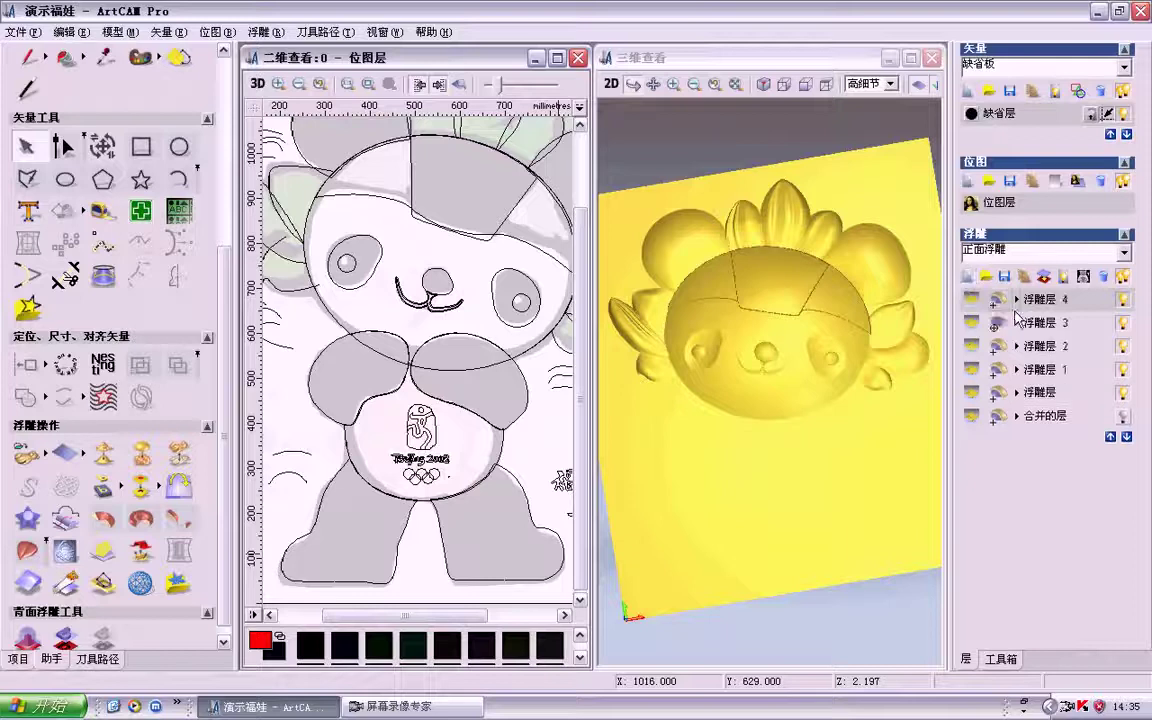
Step: Inflate both arms together with a round profile, angle 45, start height 40, no limit, combined by merge highest
left_click(528, 420)
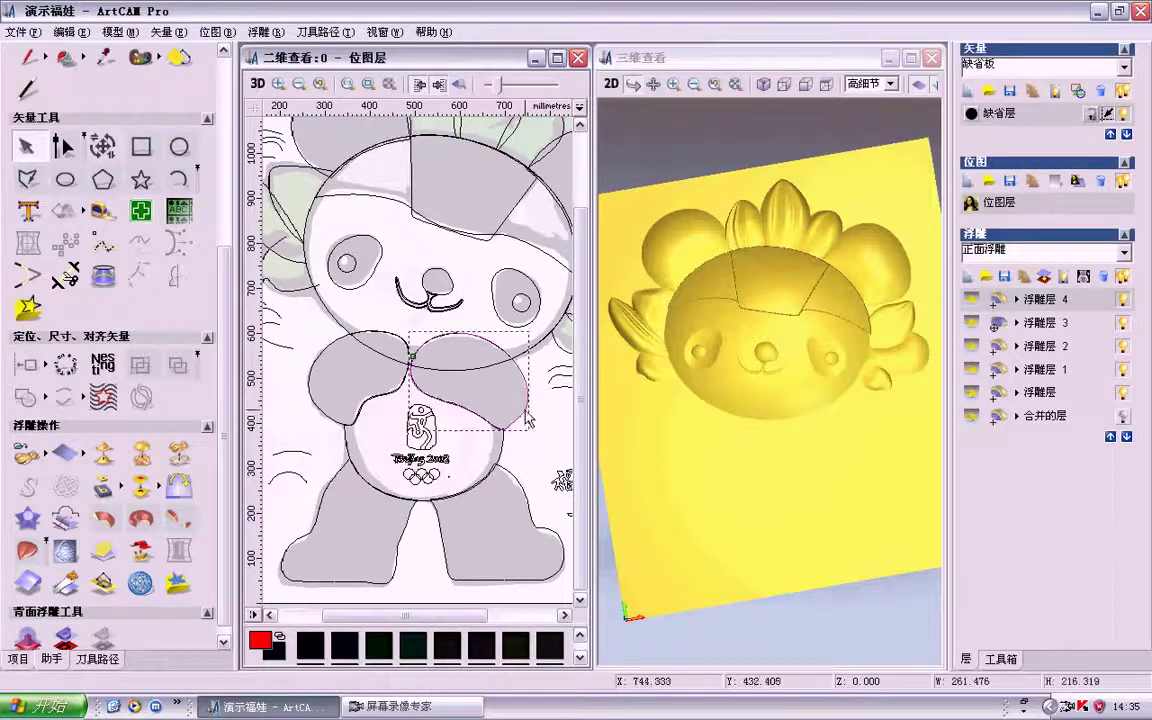
left_click(323, 411, "shift")
double_click(319, 410)
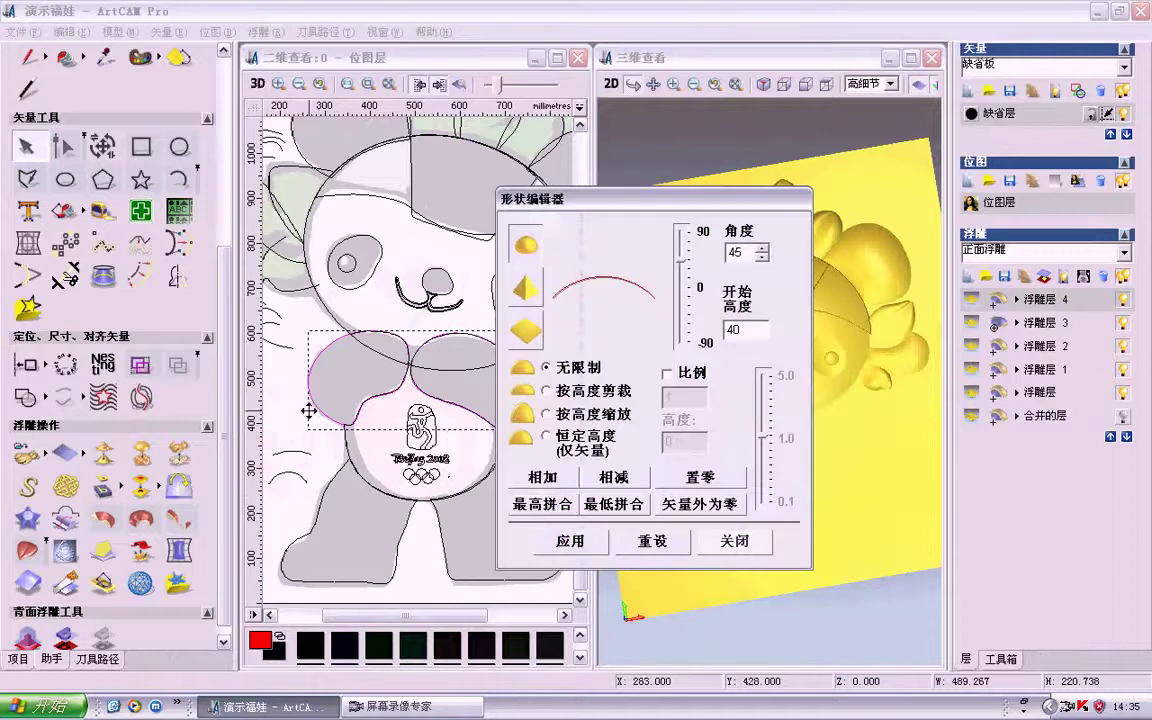
left_click(545, 506)
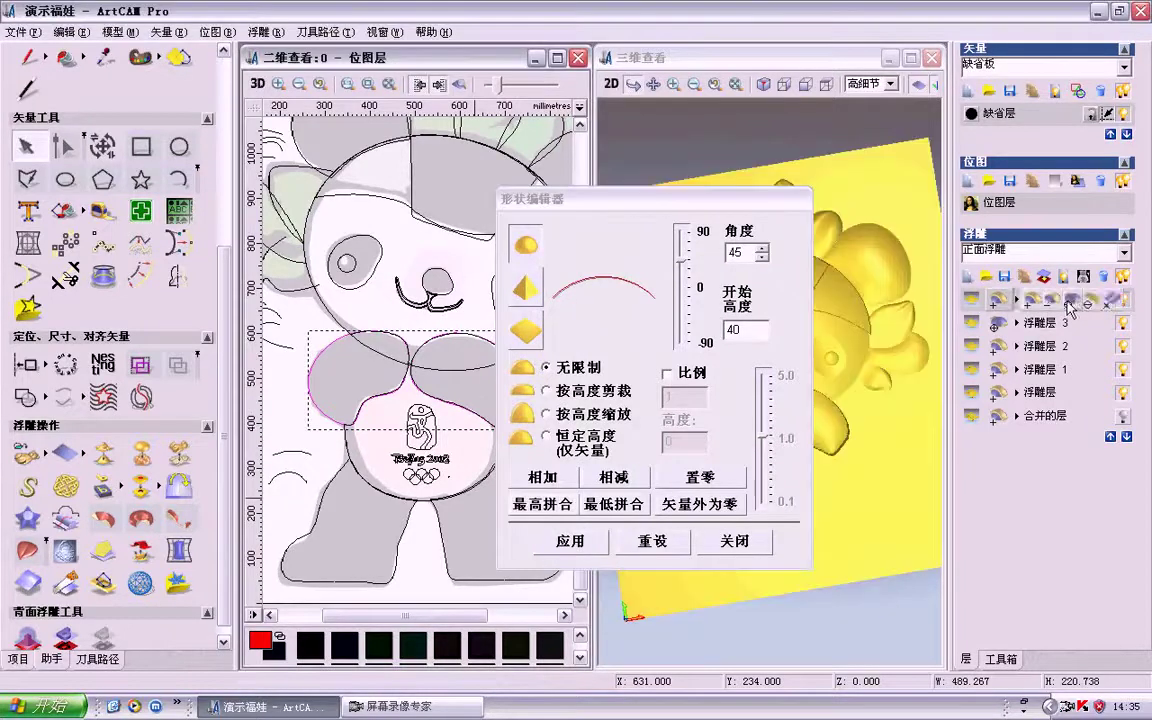
left_click(737, 542)
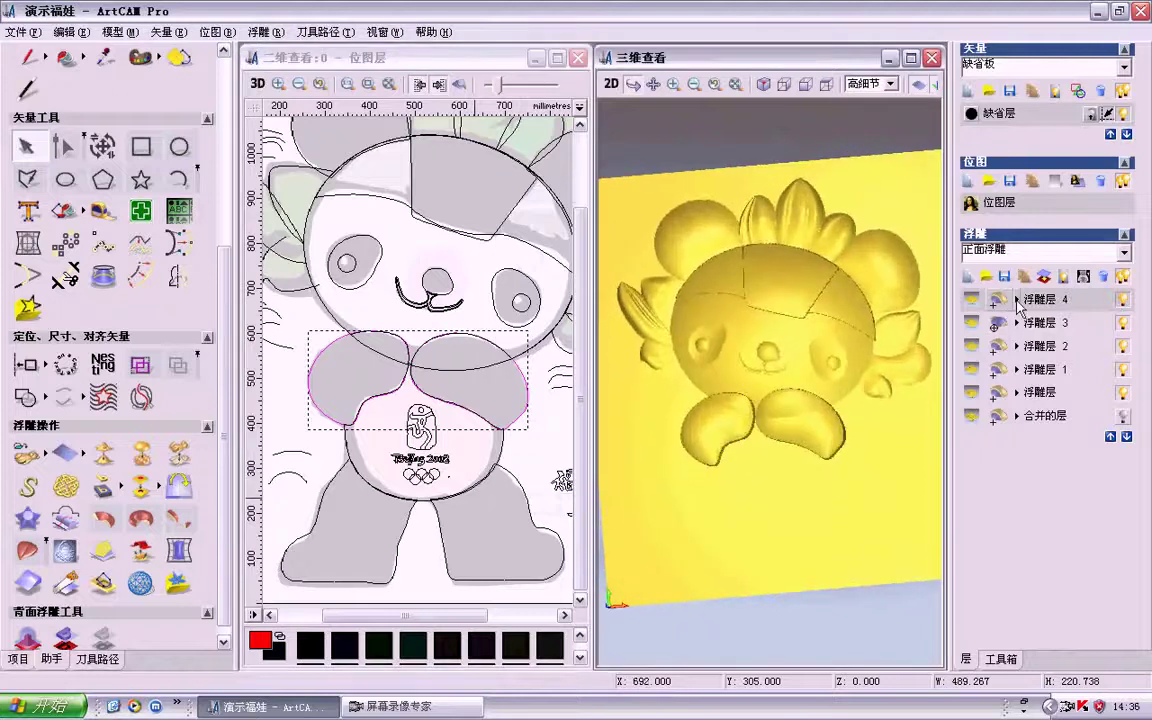
Step: Set the new body relief layer's combine mode to merge highest
left_click(997, 299)
left_click(1069, 302)
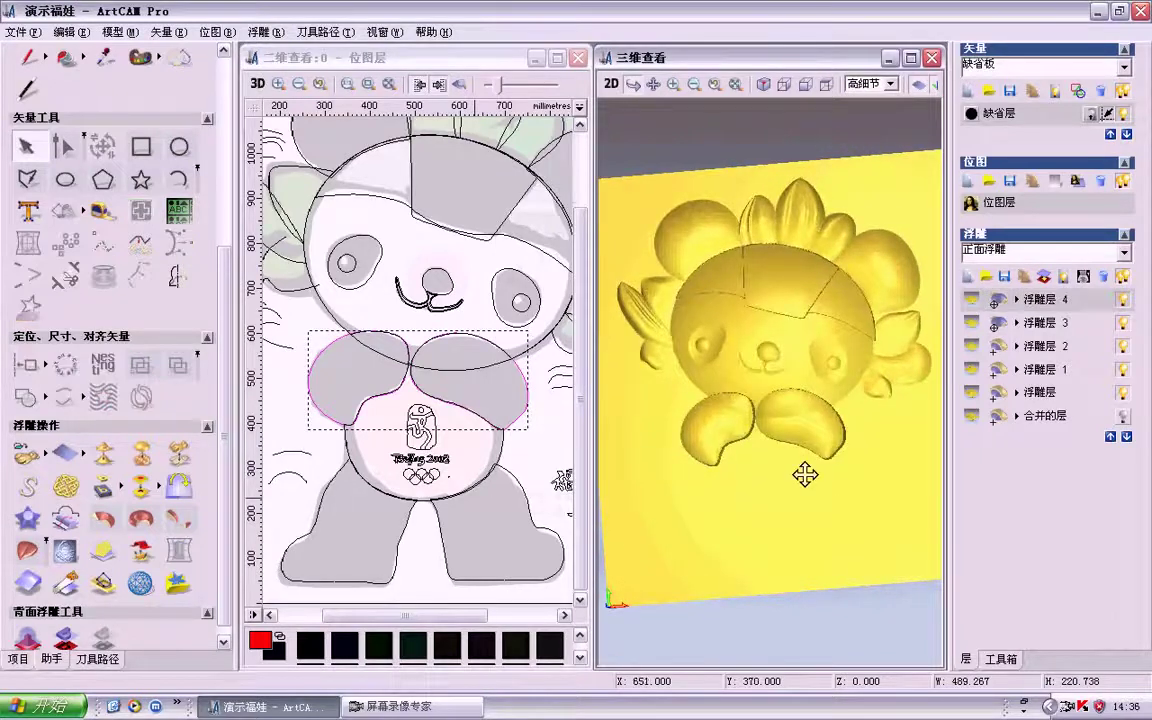
mouse_move(774, 468)
left_mouse_down()
mouse_move(764, 368)
mouse_move(766, 478)
left_mouse_up()
Step: Inflate the belly outline with a round profile, angle 35, start height 0, no limit
left_click(510, 465)
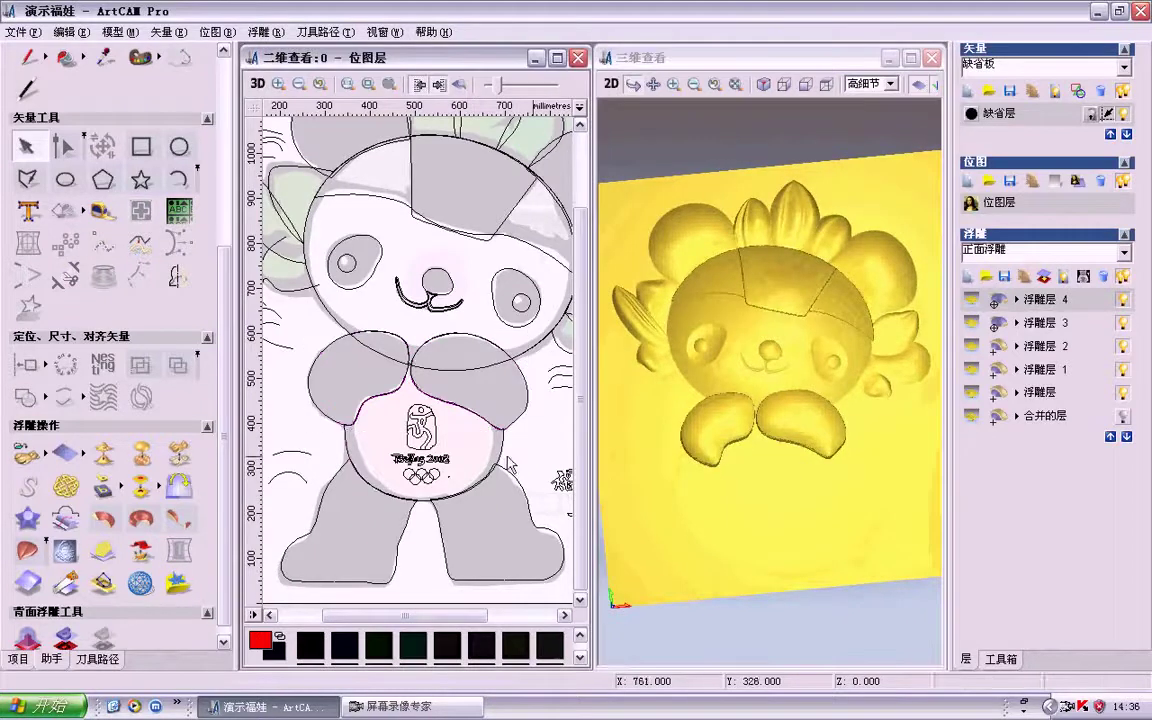
double_click(502, 451)
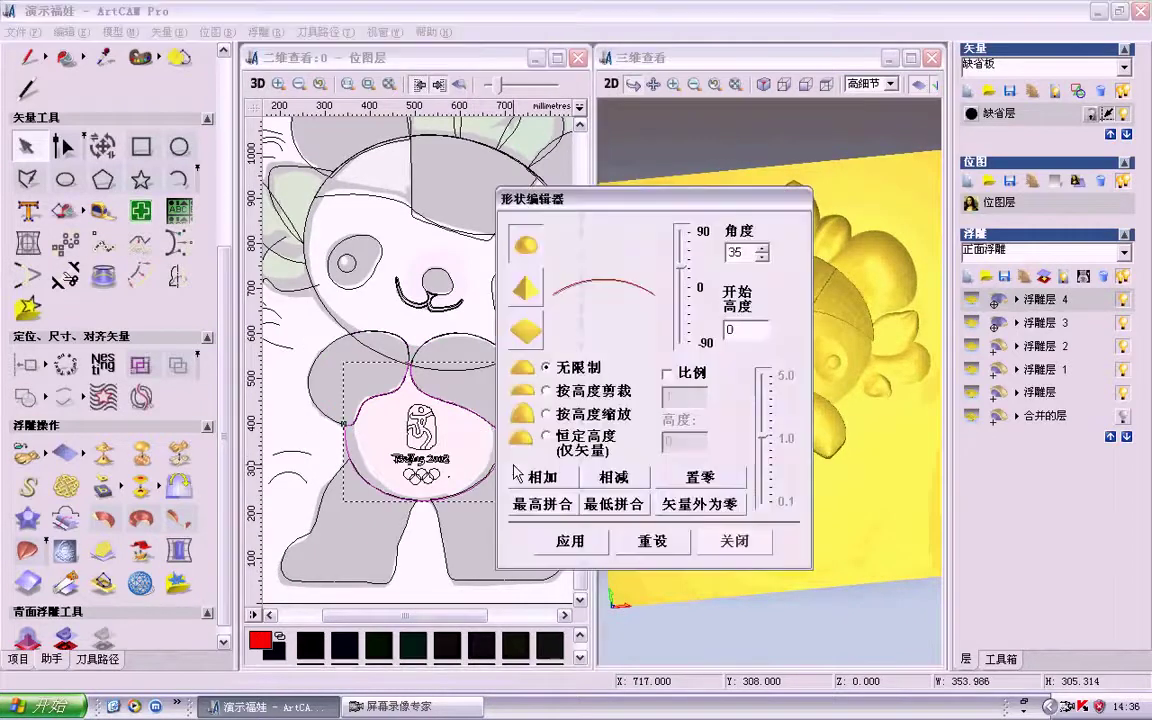
left_click(536, 486)
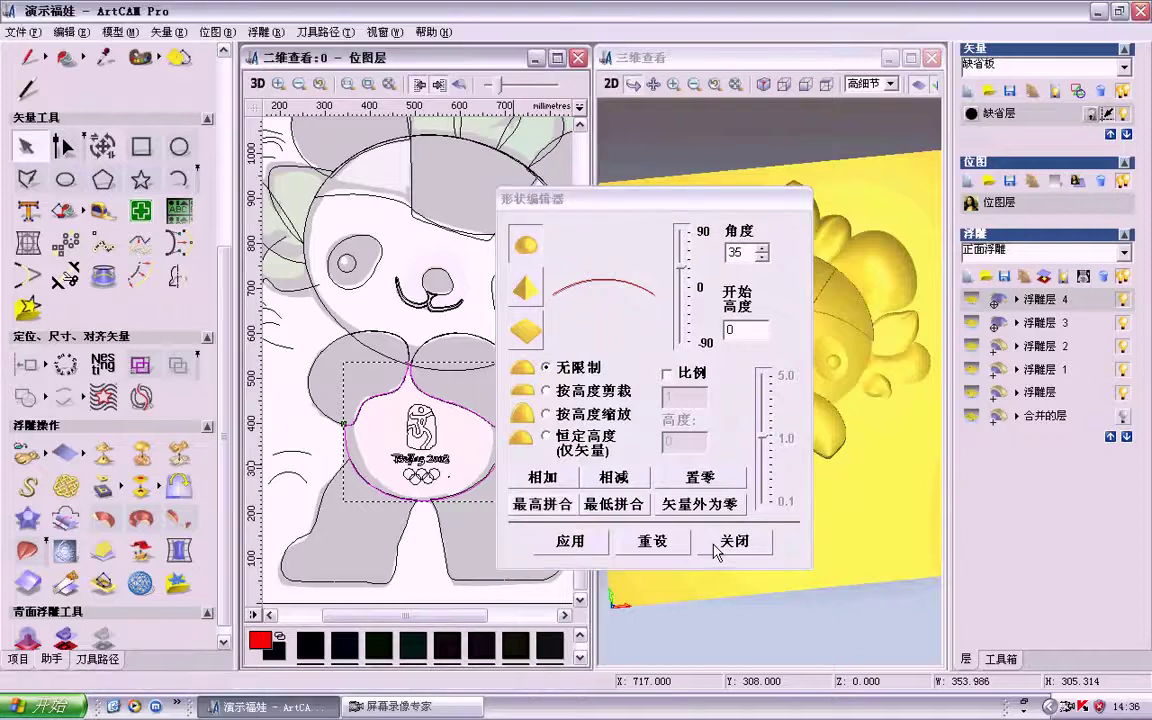
left_click(734, 541)
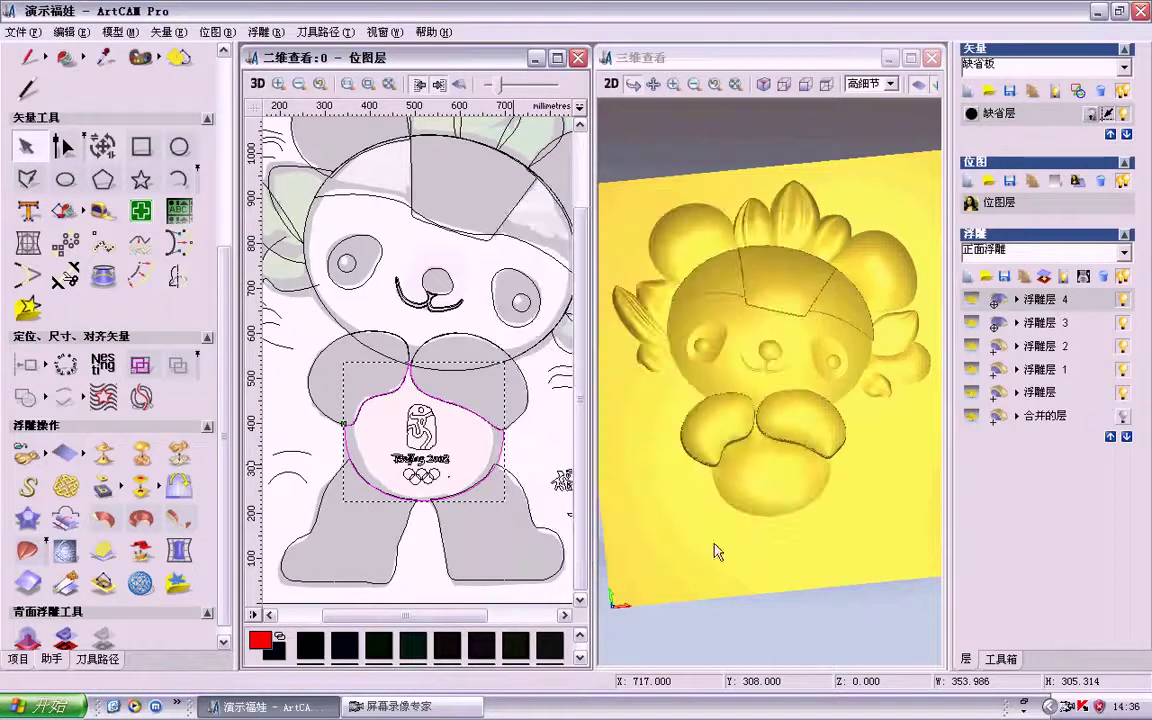
left_click(425, 582)
left_click_drag(851, 484, 849, 499)
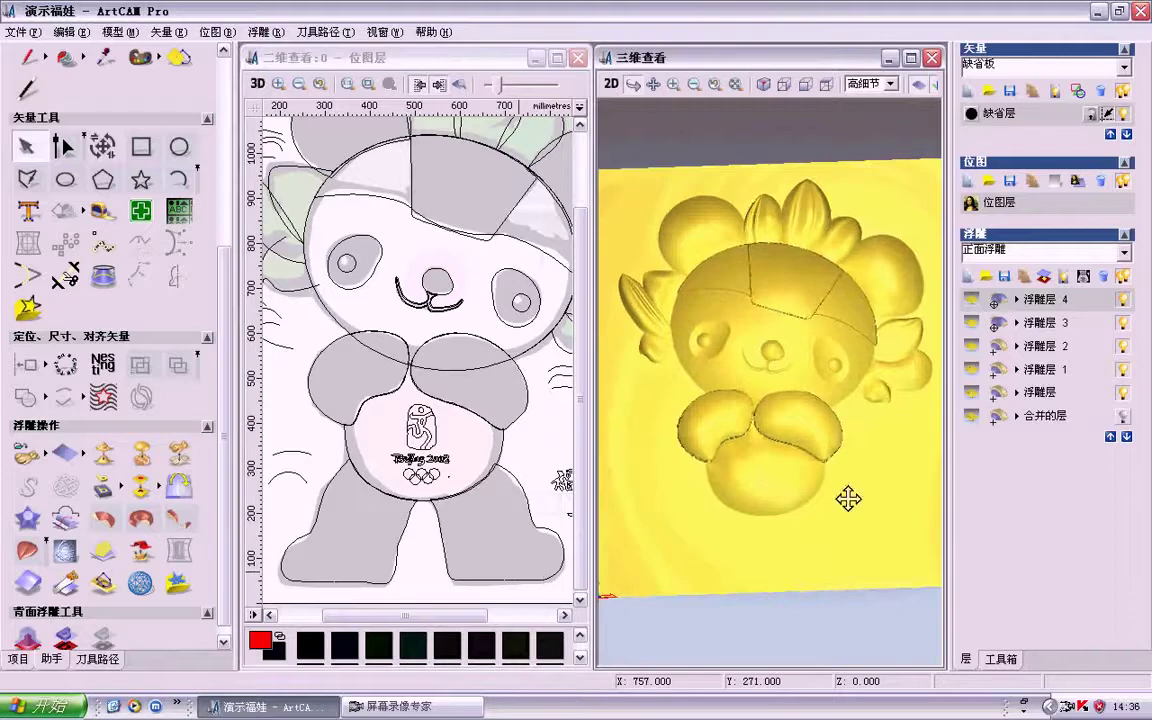
Step: Two-rail sweep the left leg using the two cross-sections beside it, scaled by width, start height 0, combined by merge highest
left_click(418, 548)
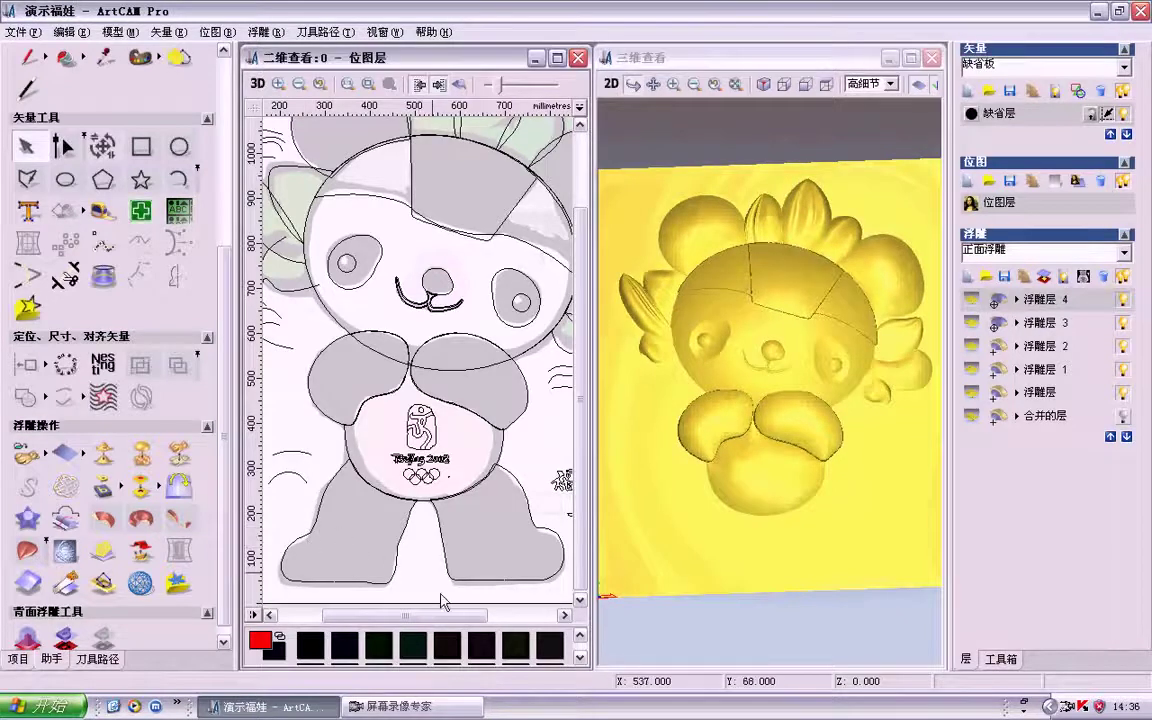
left_click_drag(460, 614, 441, 610)
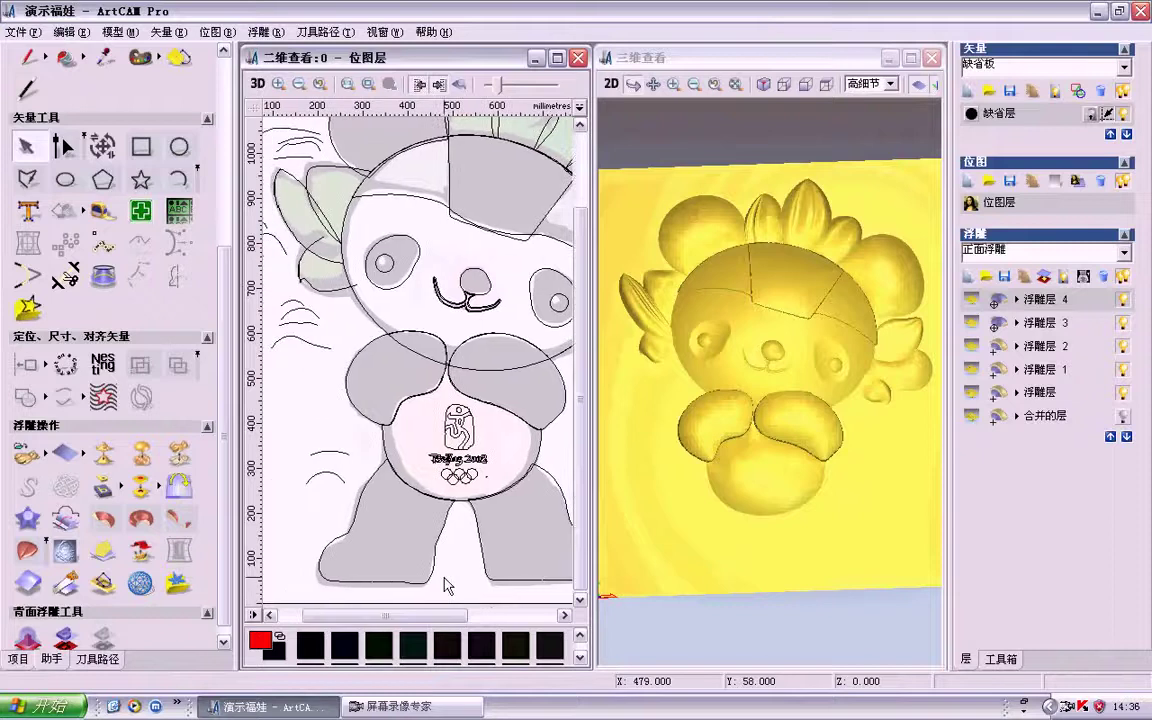
left_click(345, 535)
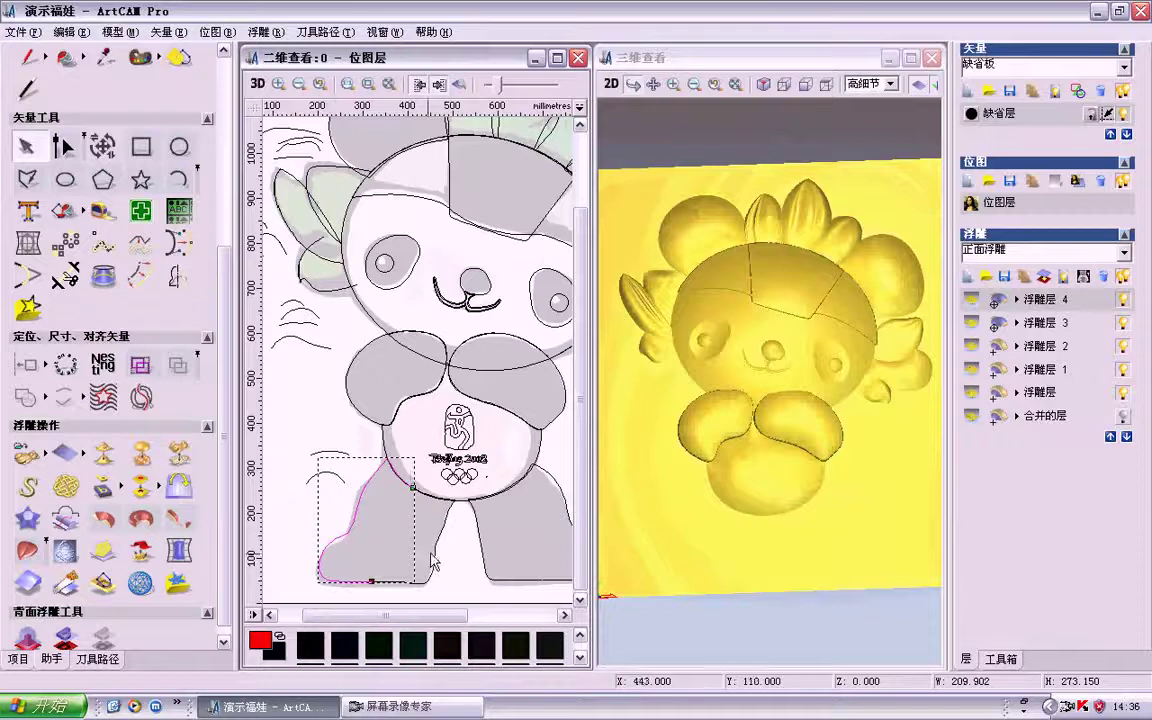
left_click(395, 504)
left_click(356, 529)
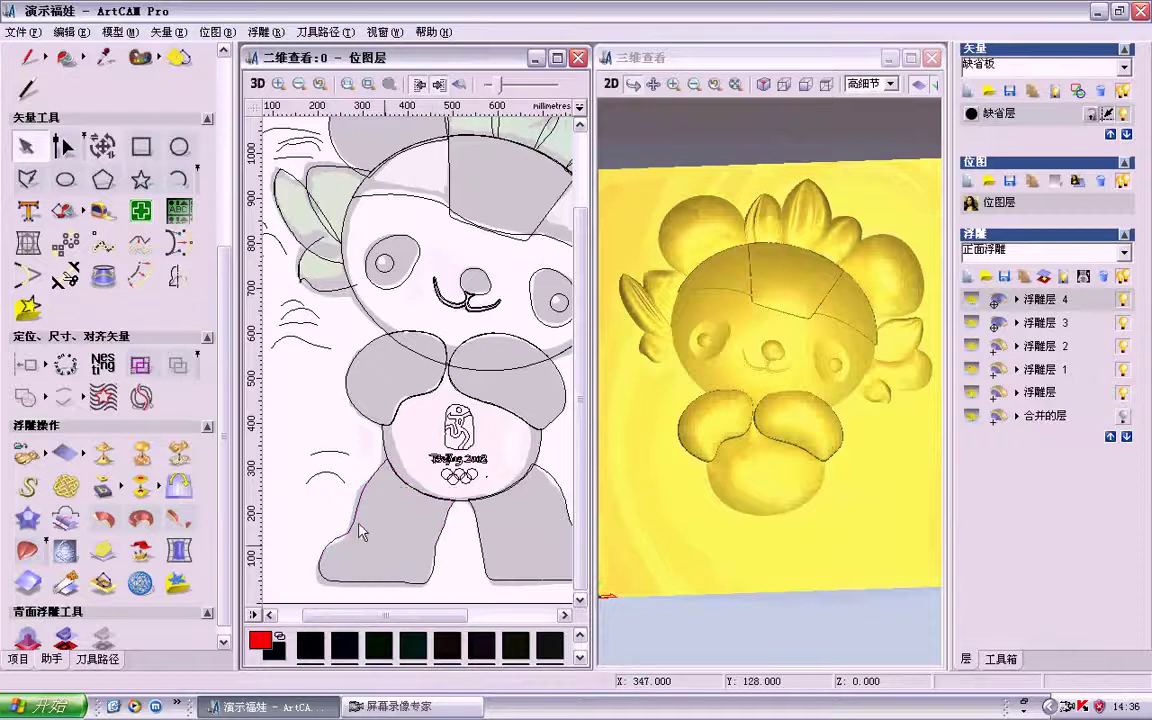
left_click(436, 540, "shift")
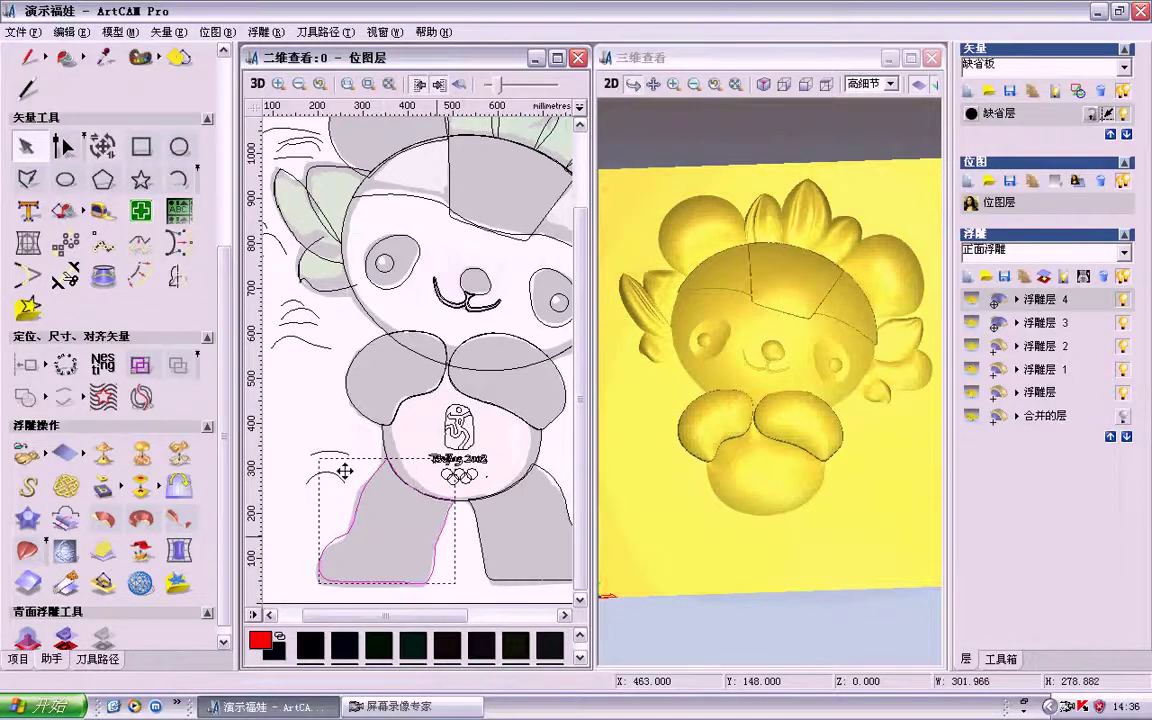
left_click(338, 453, "shift")
left_click(340, 479, "shift")
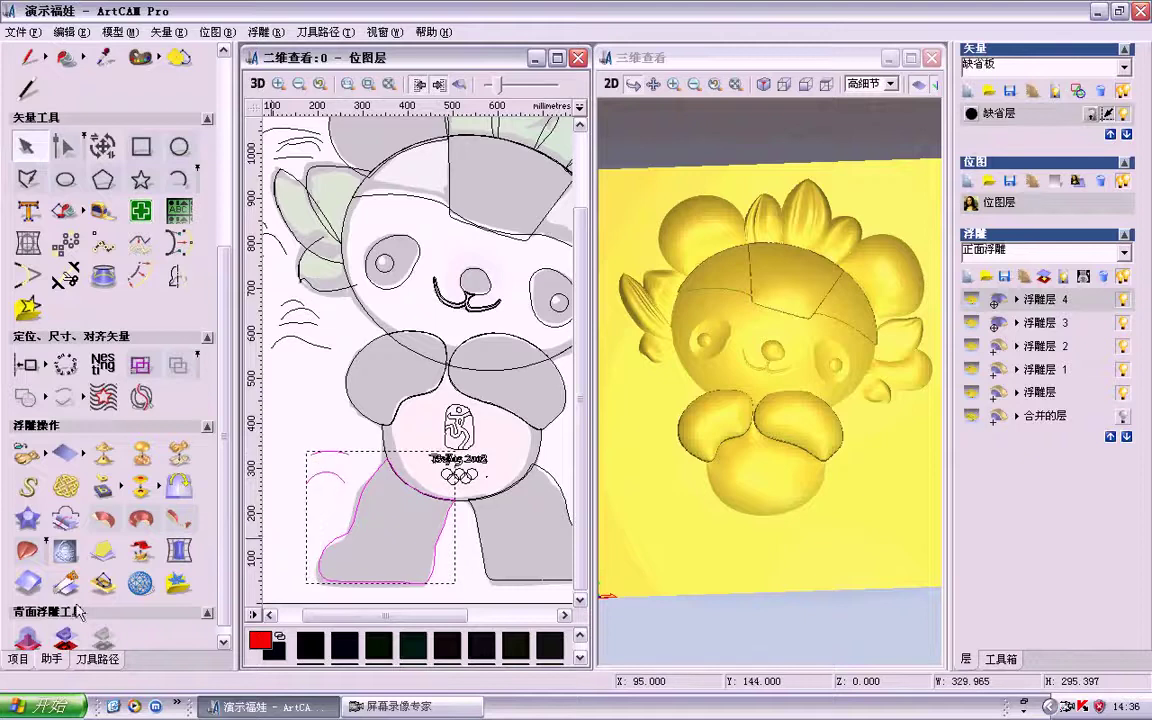
left_click(27, 550)
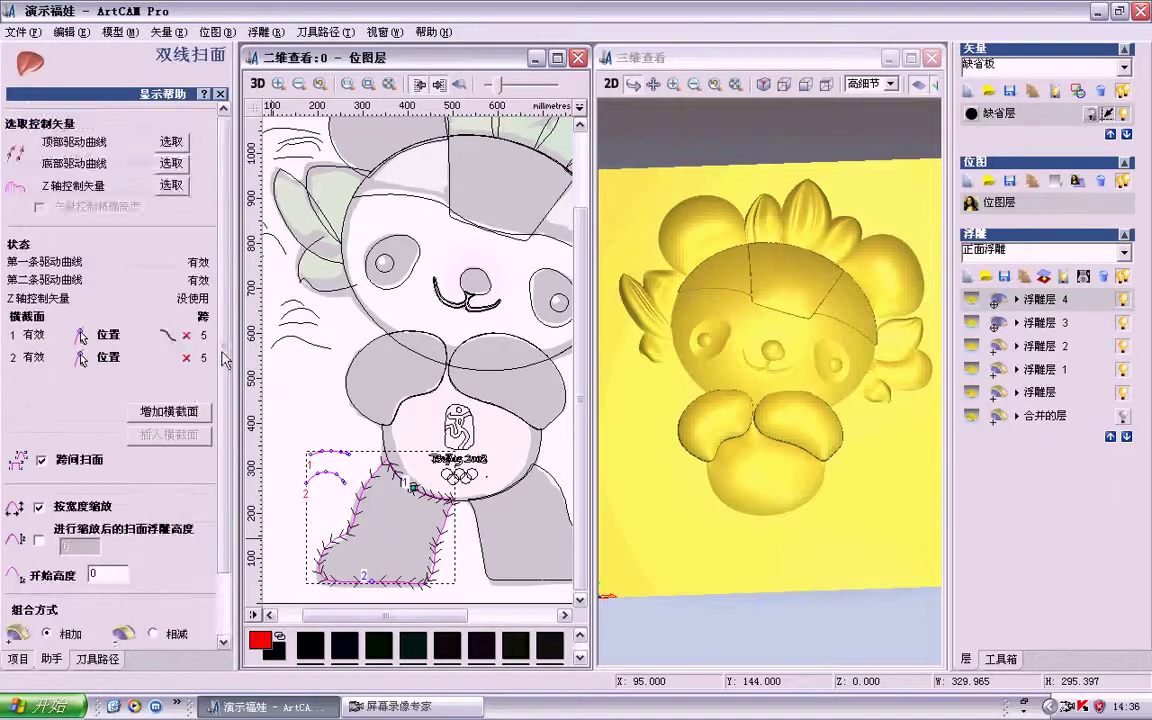
left_click(155, 633)
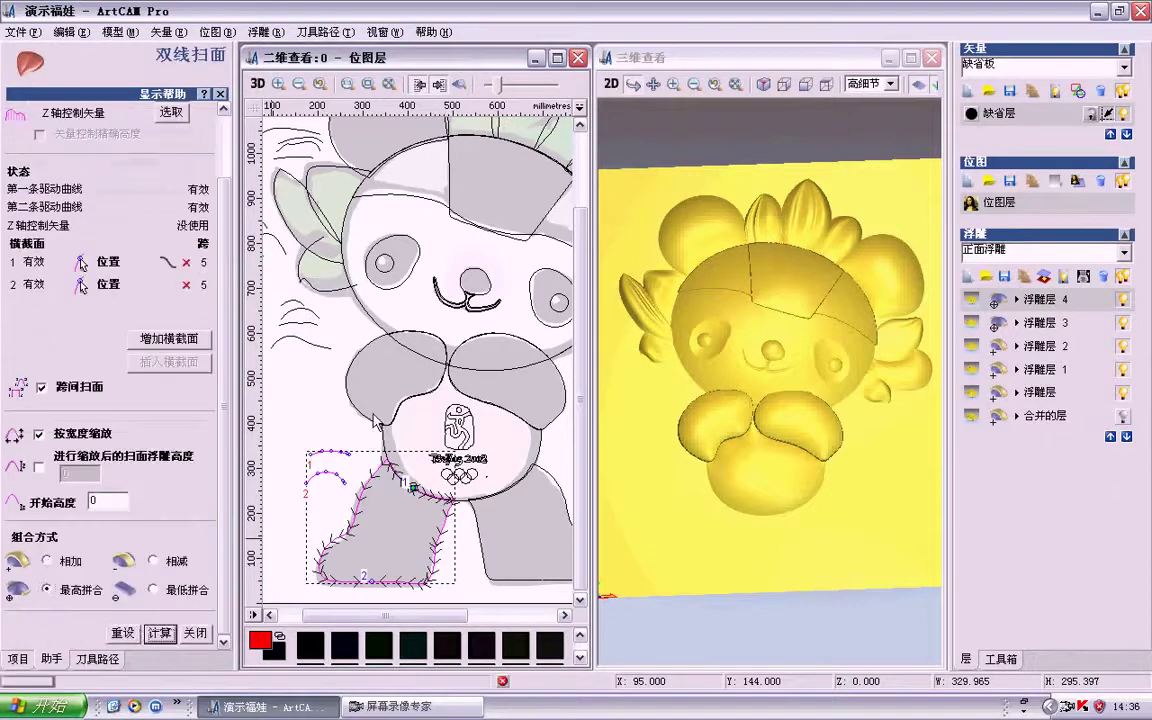
left_click(198, 633)
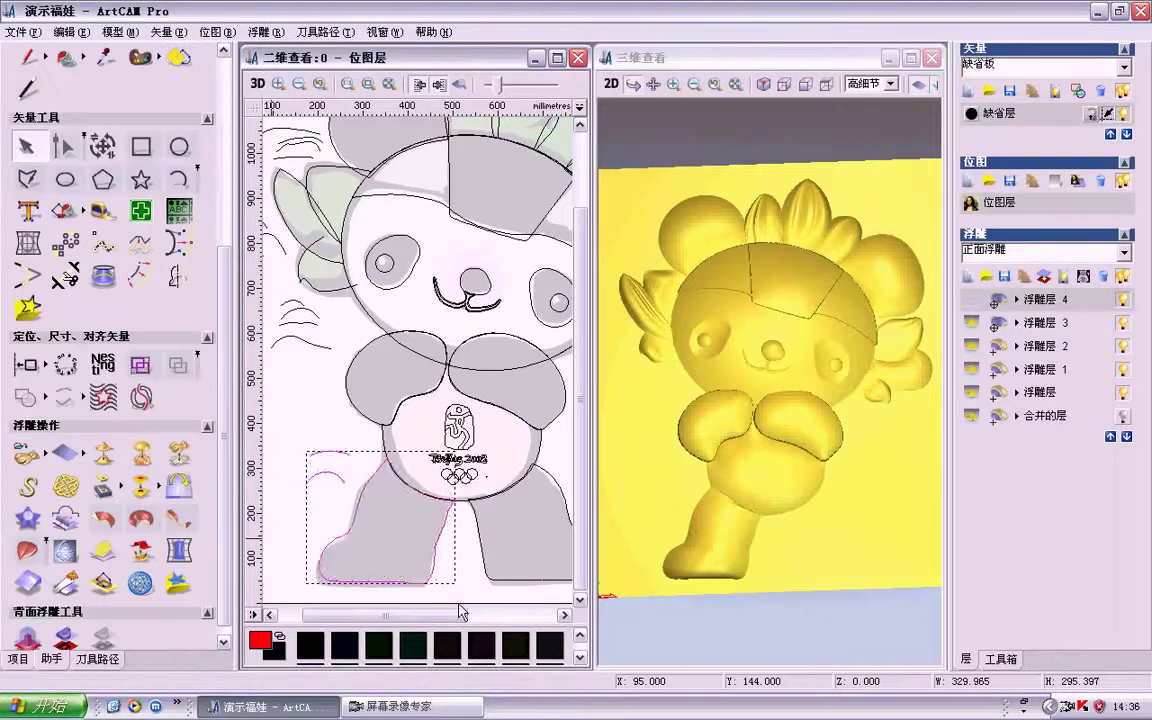
Step: Two-rail sweep the right leg using the same two cross-sections as the left leg, scaled by width, start height 0, combined by merge highest
mouse_move(441, 617)
left_mouse_down()
mouse_move(478, 622)
mouse_move(464, 624)
left_mouse_up()
left_click(449, 583)
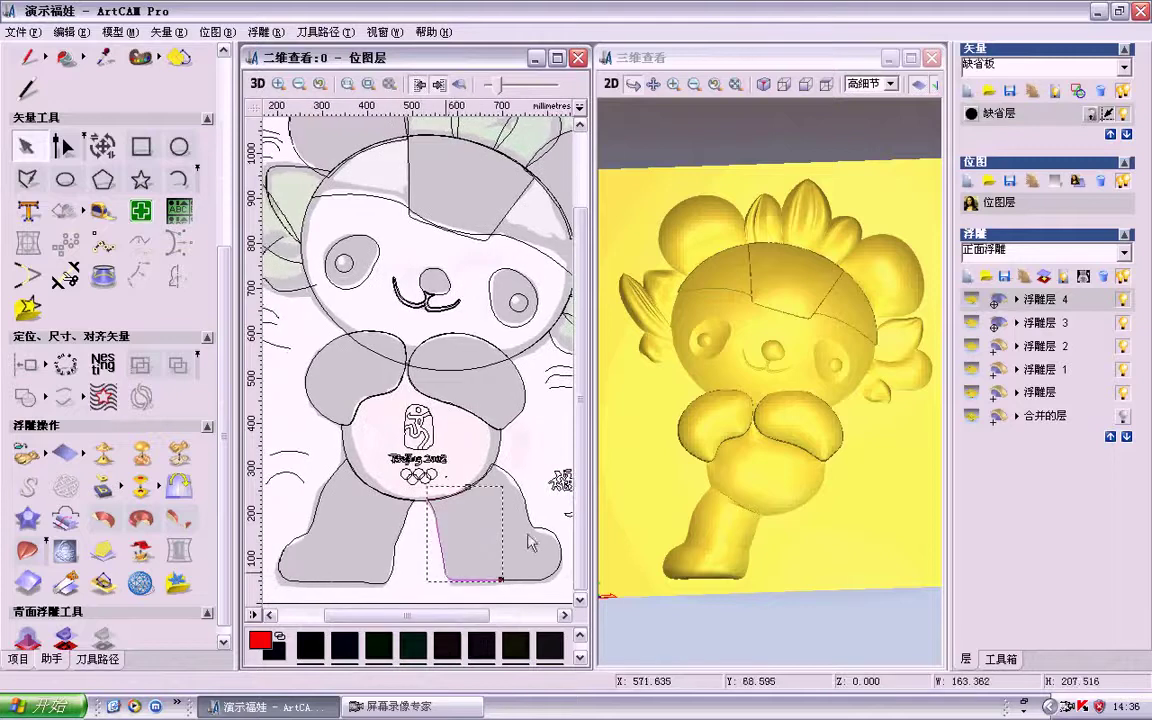
left_click(481, 488)
left_click(305, 458, "shift")
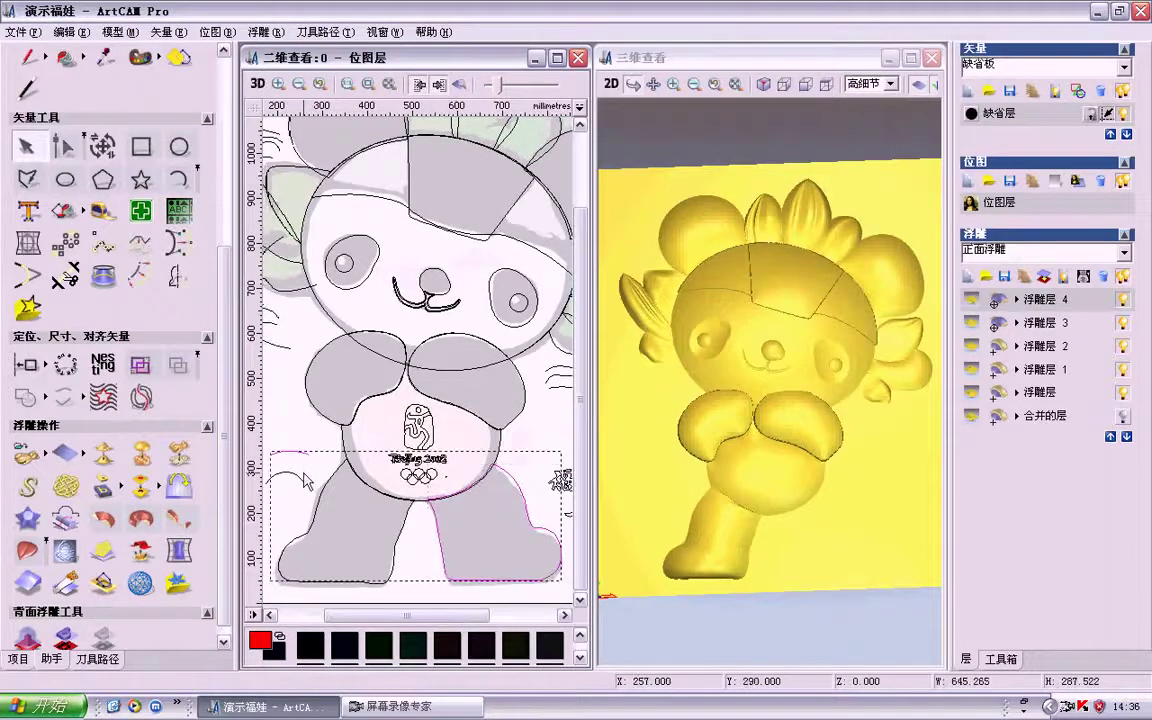
left_click(300, 482, "shift")
left_click(29, 552)
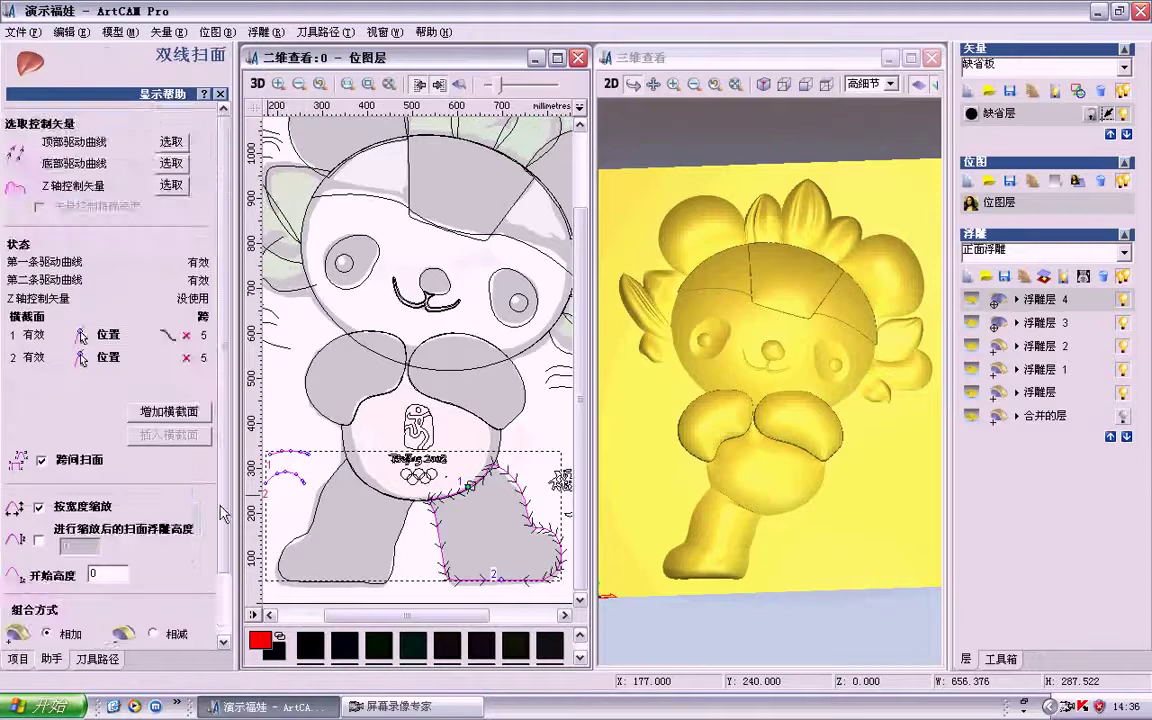
scroll(227, 508, "down", 3)
left_click(159, 633)
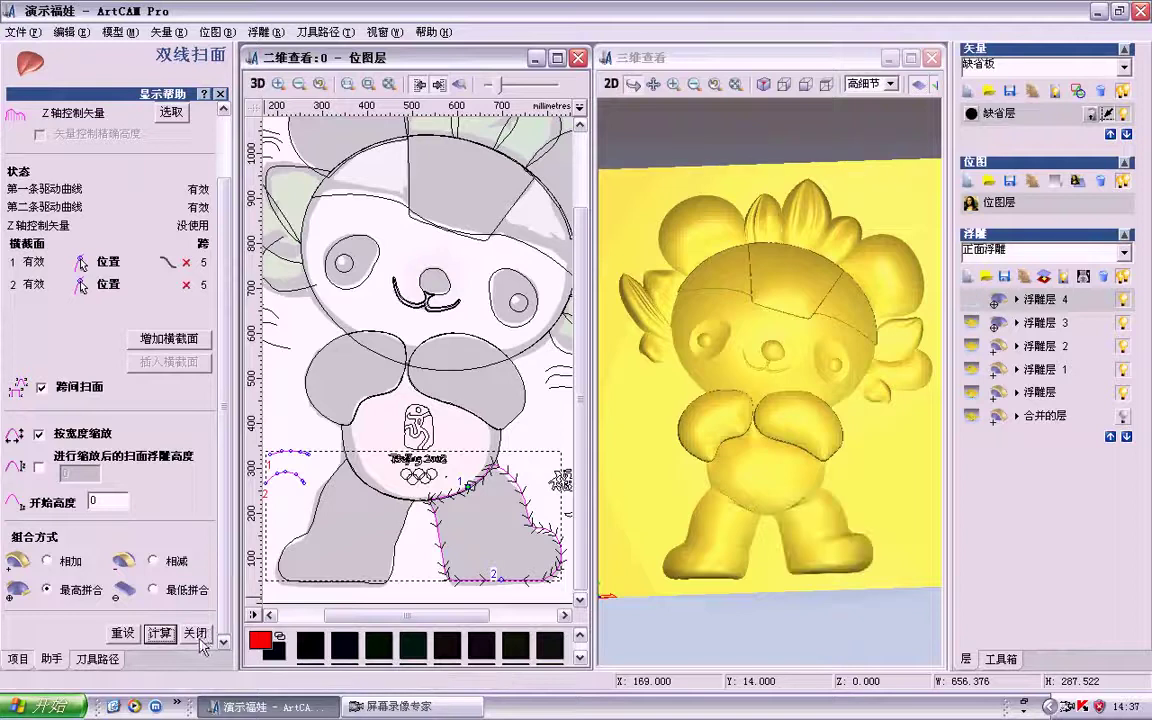
left_click(198, 636)
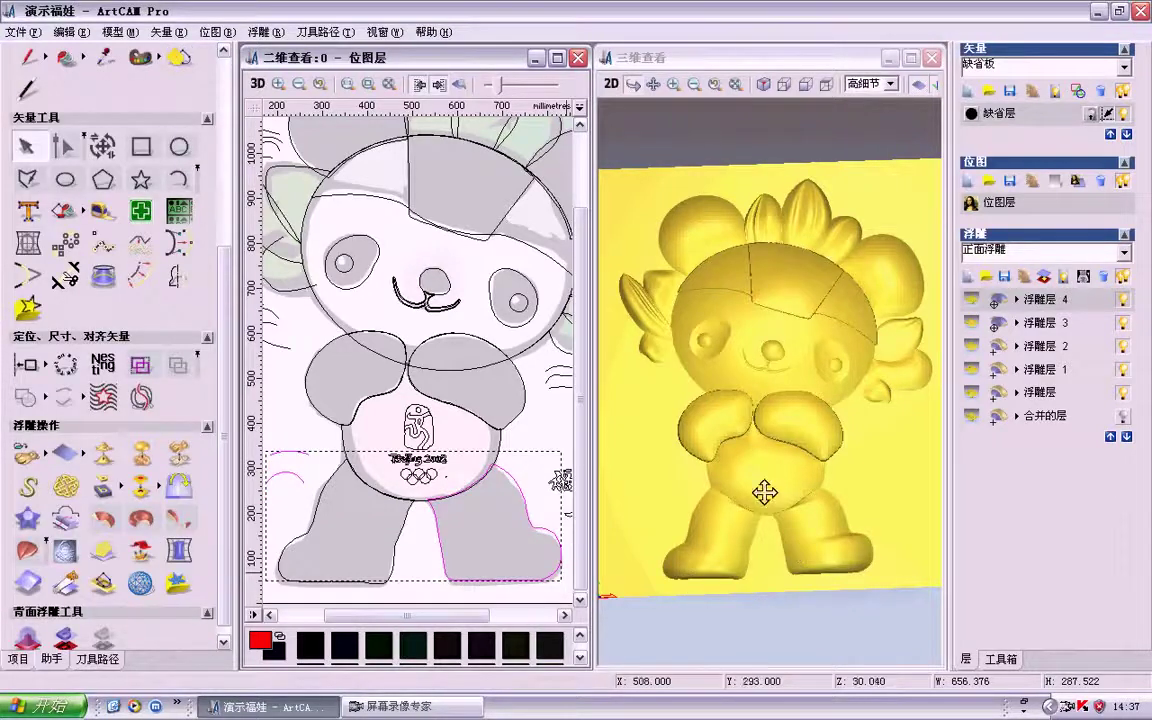
Step: Add a new relief layer for the emblem details on the belly
left_click_drag(758, 398, 805, 471)
left_click(518, 390)
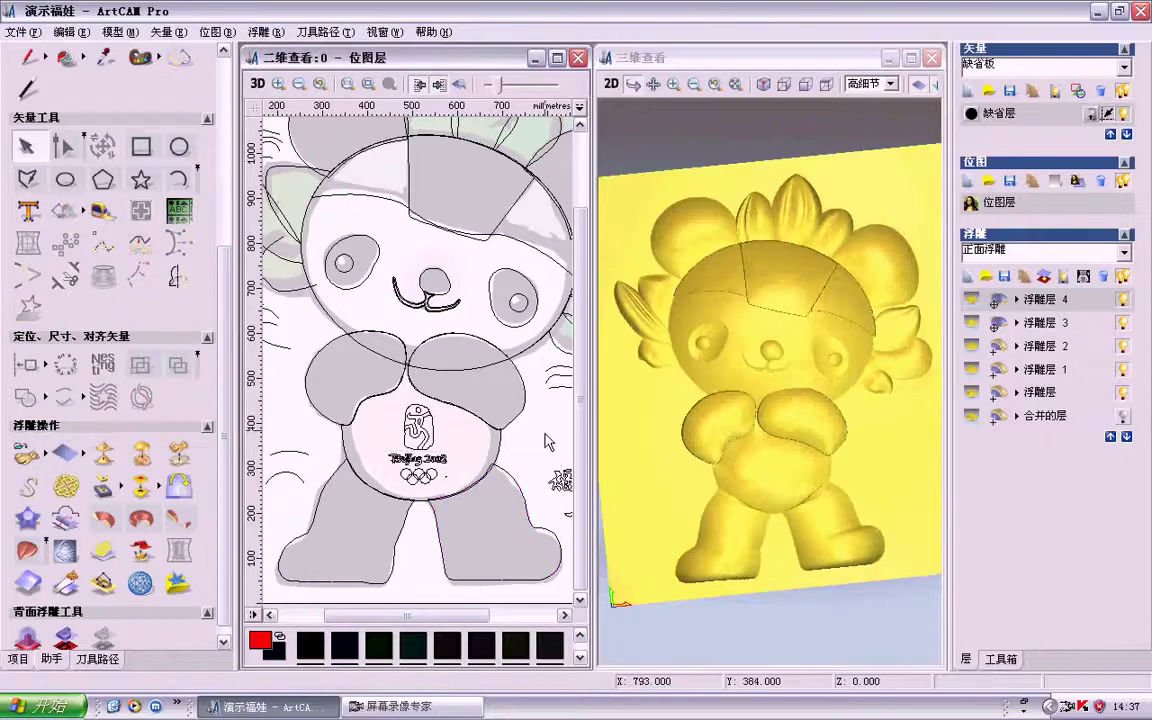
scroll(450, 412, "up", 1)
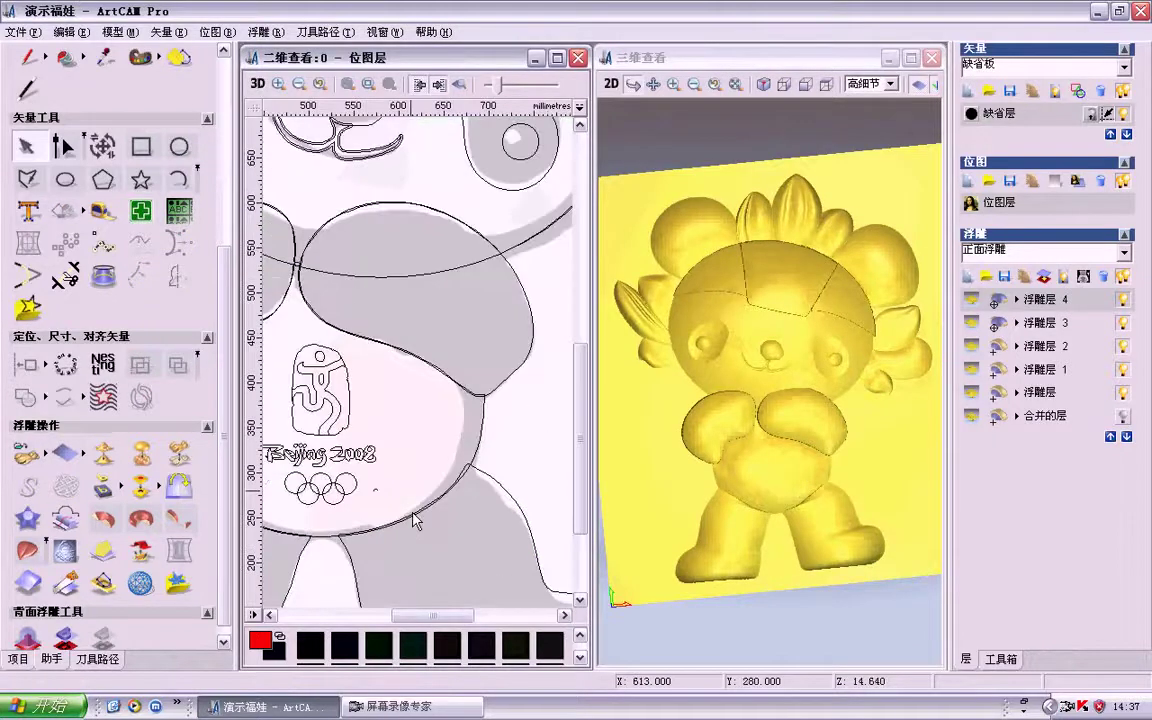
left_click_drag(420, 615, 393, 616)
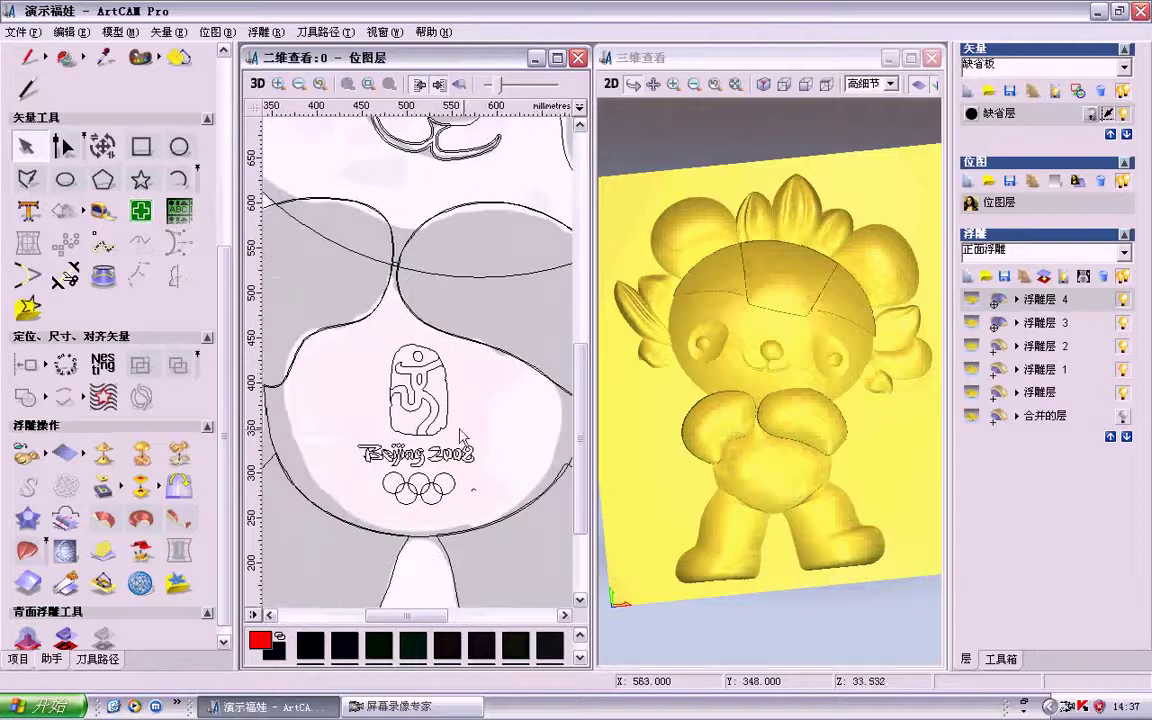
left_click(967, 276)
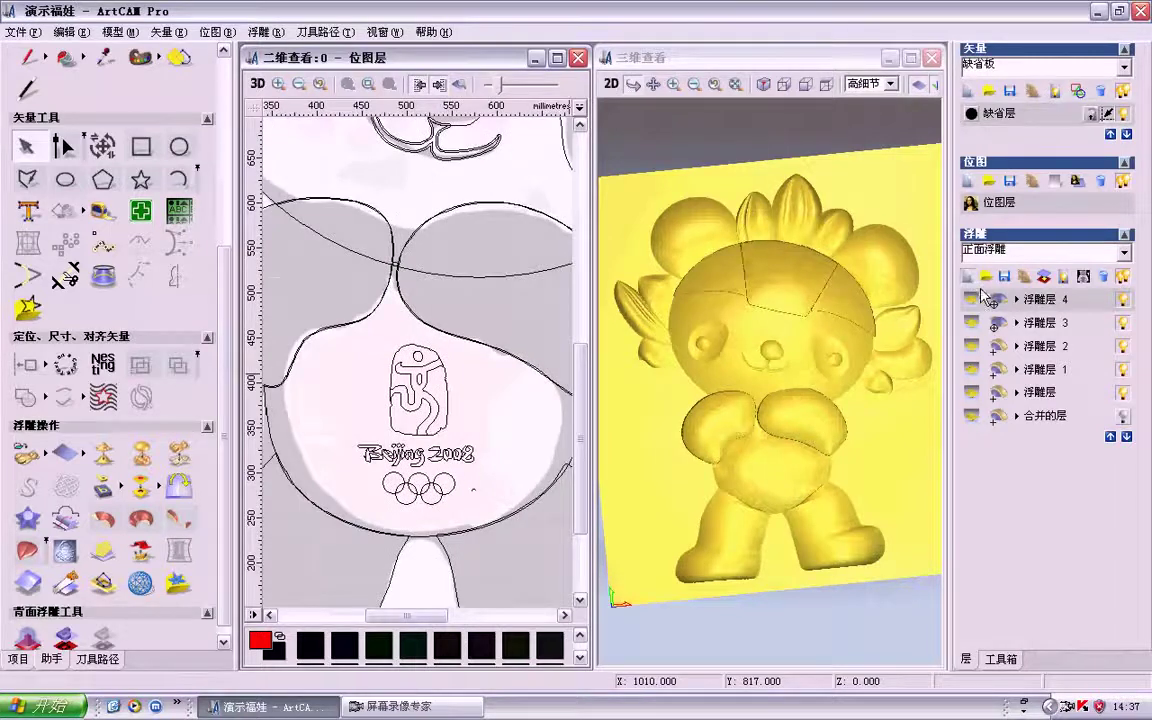
Step: Apply a flat profile with start height 2 to the outer outline of the Beijing emblem on the belly
double_click(408, 372)
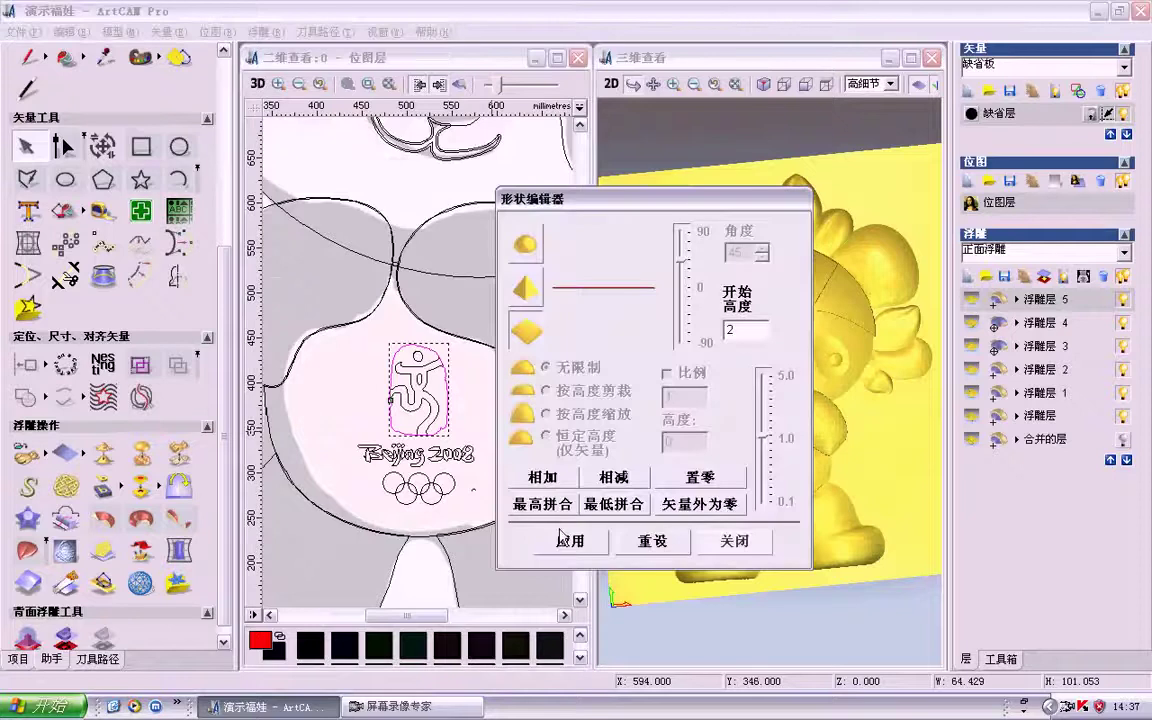
left_click(735, 545)
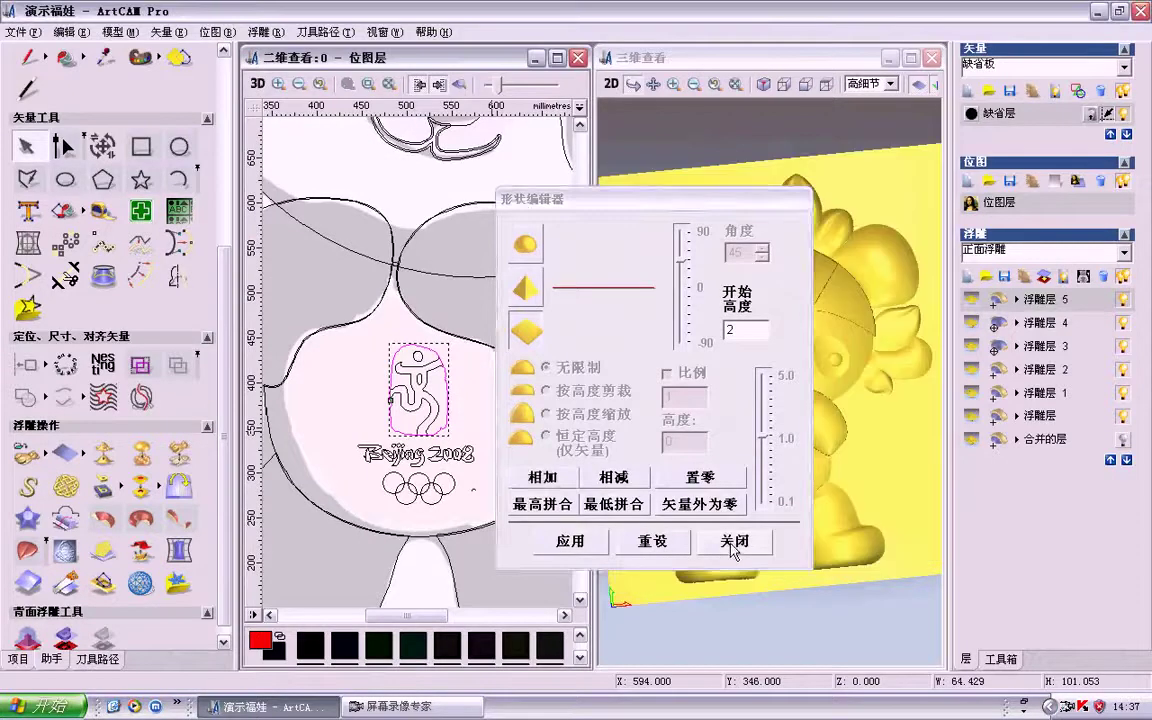
left_click(468, 427)
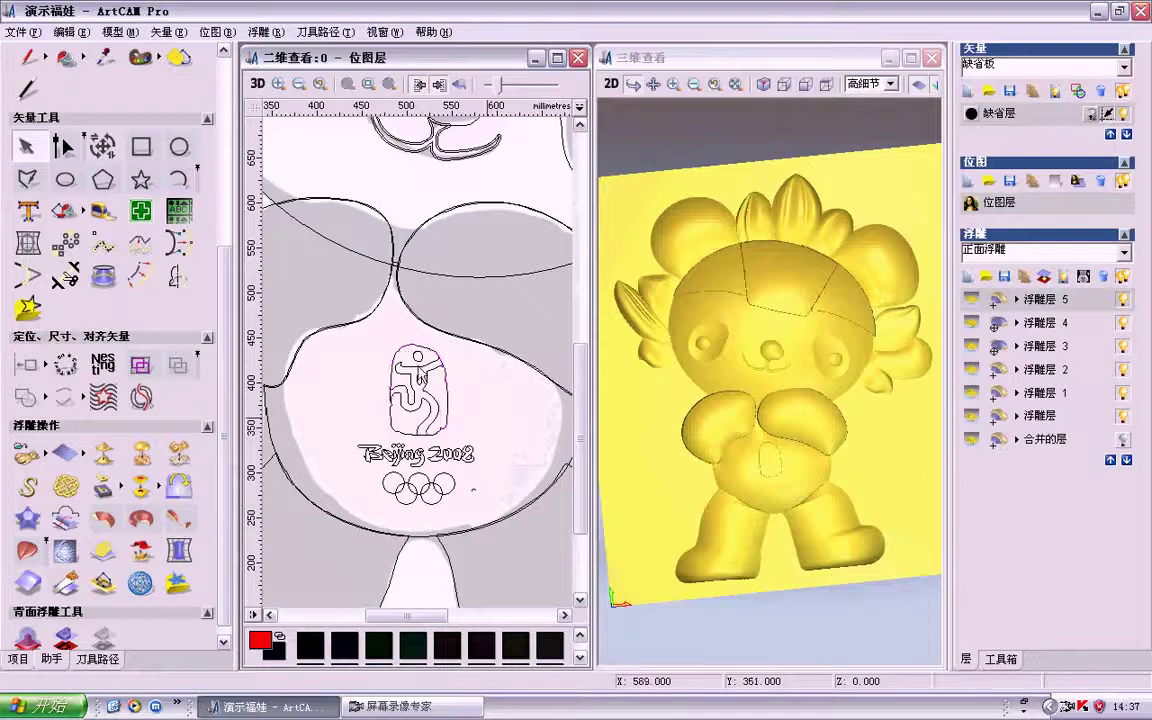
Step: Inflate the inner figure shapes of the emblem with a round profile, angle 65, start height 0, no limit, combined by add
left_click(421, 362)
left_click(430, 369, "shift")
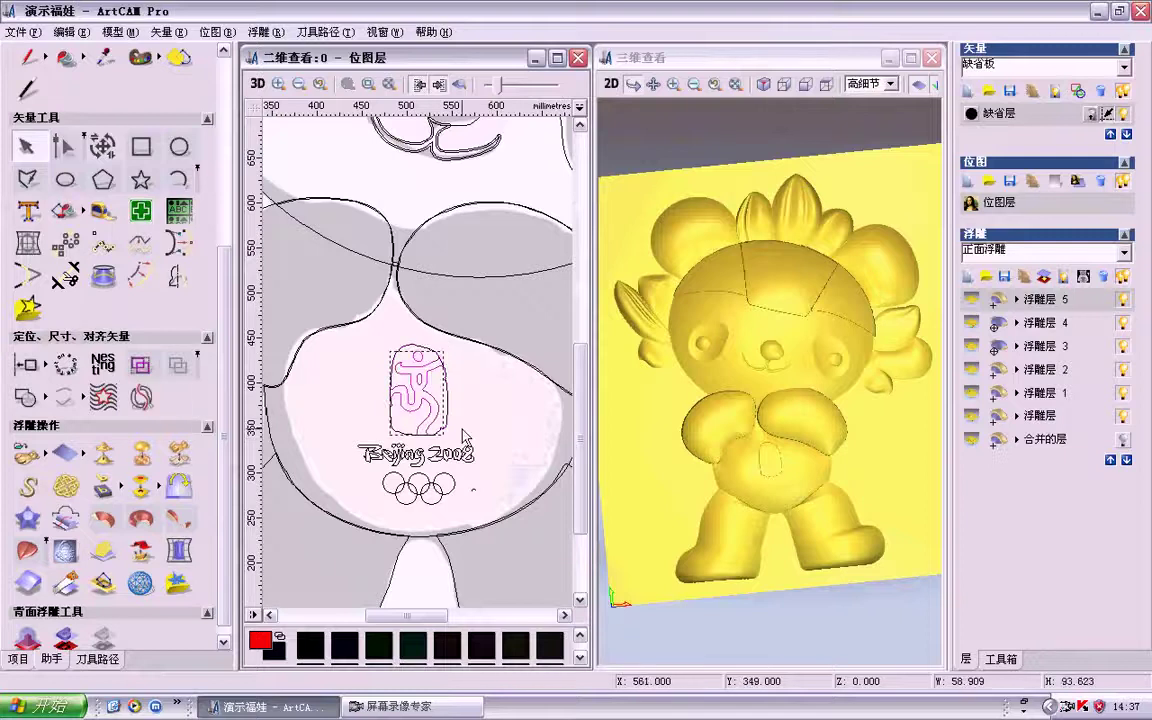
key("F12")
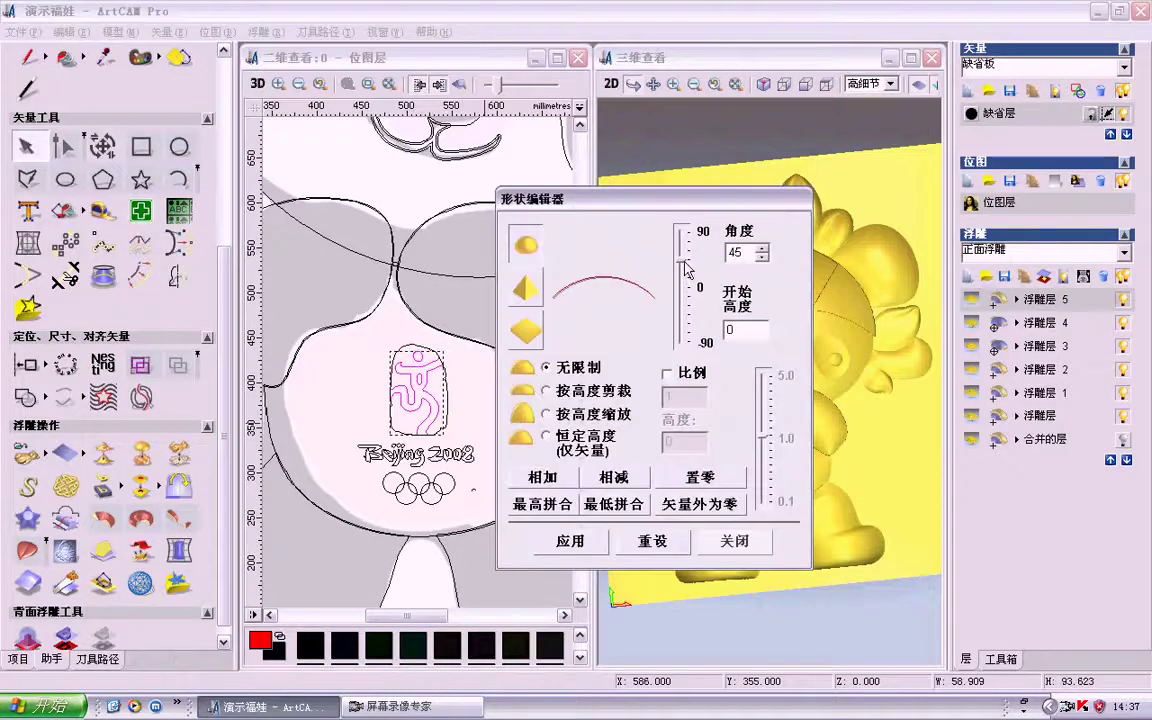
left_click_drag(685, 263, 685, 246)
left_click(539, 481)
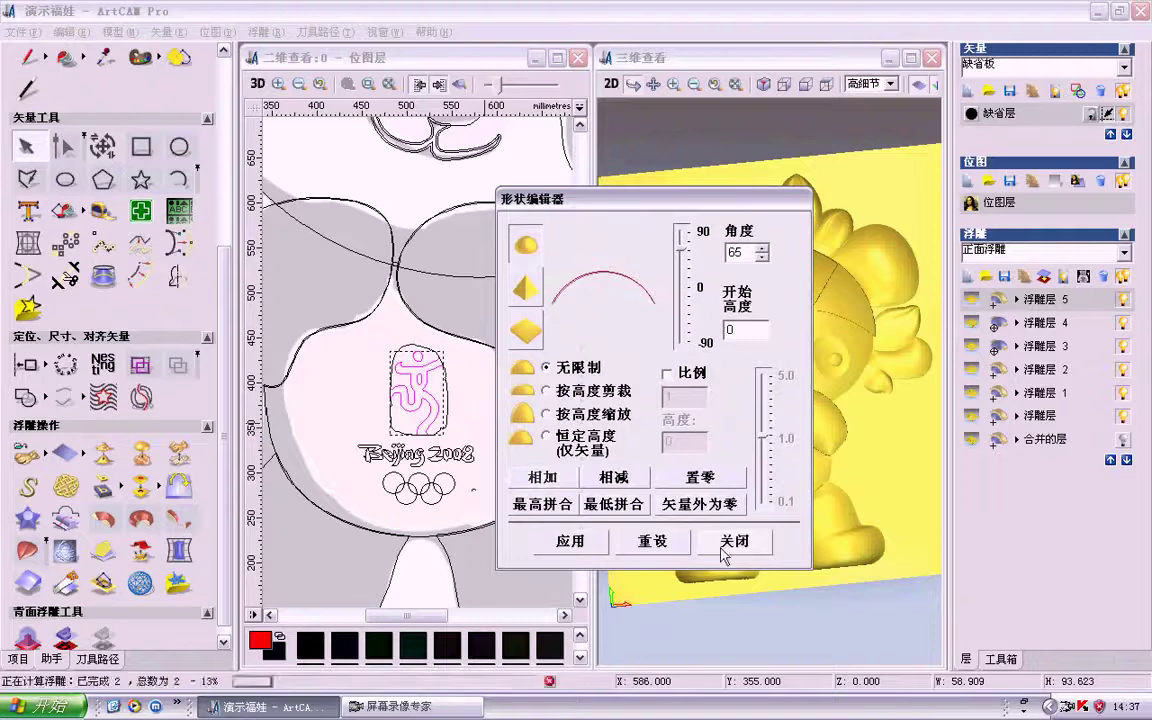
left_click(724, 545)
Step: Inflate the "Beijing 2008" lettering with a round profile, angle 78, start height 0, no limit, combined by add
left_click(358, 457)
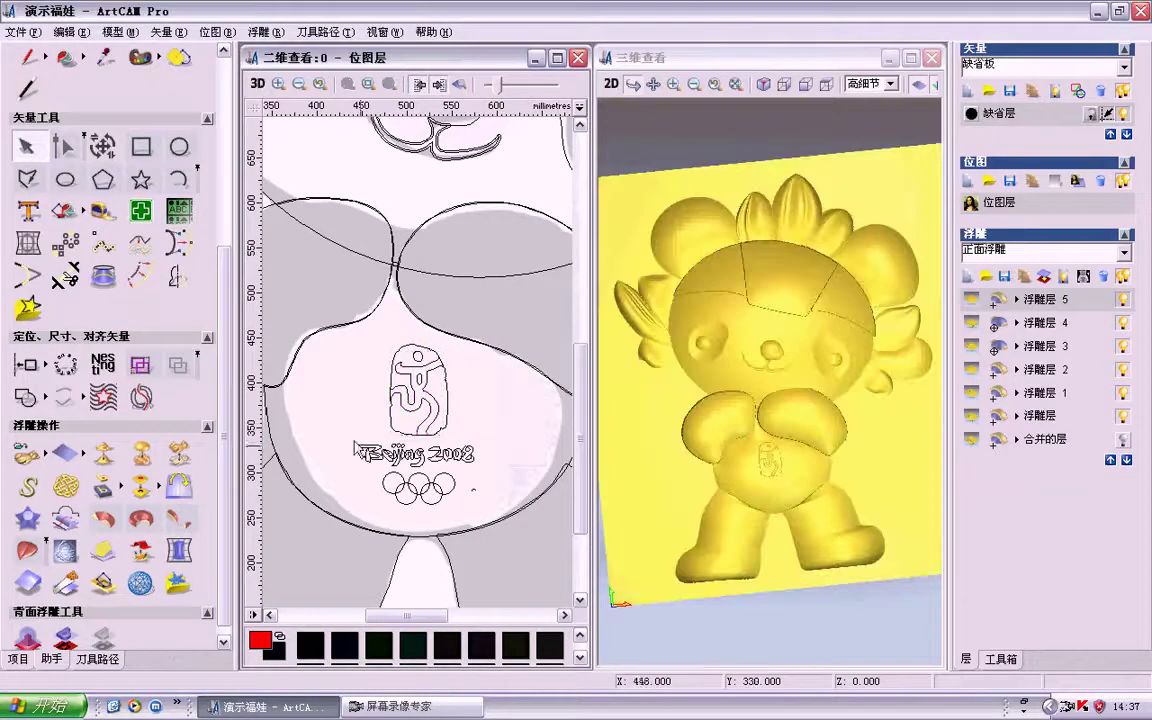
left_click_drag(347, 437, 509, 470)
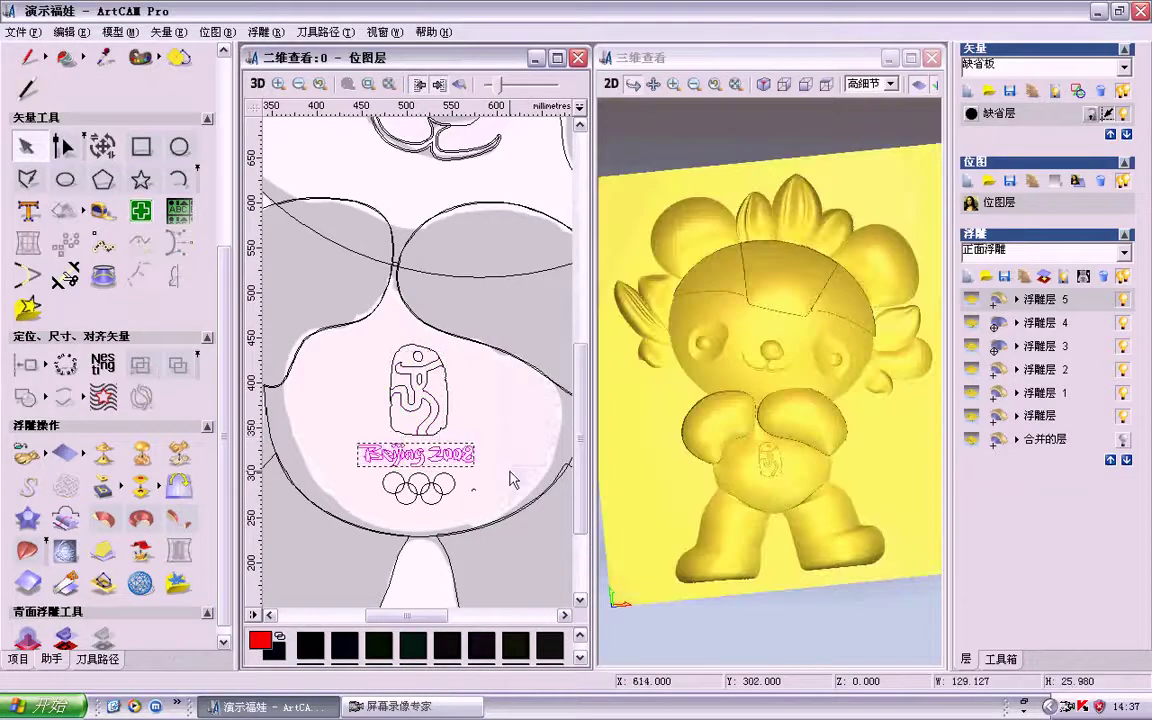
key("F12")
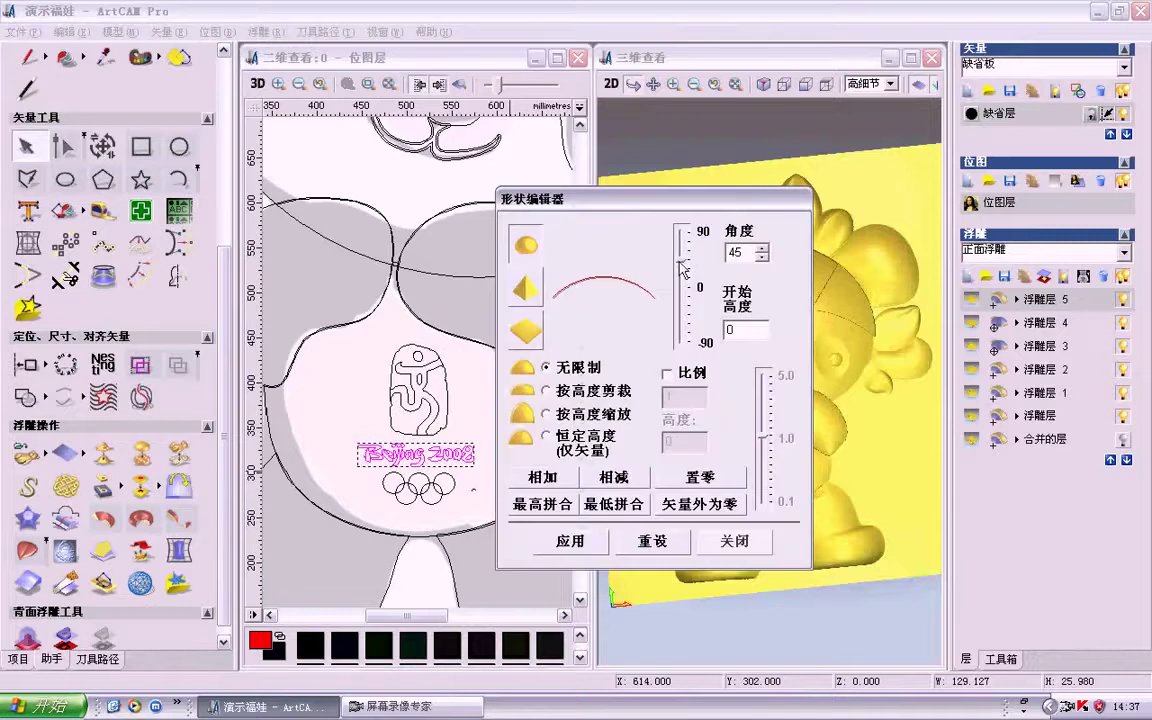
left_click_drag(683, 267, 684, 247)
left_click(545, 477)
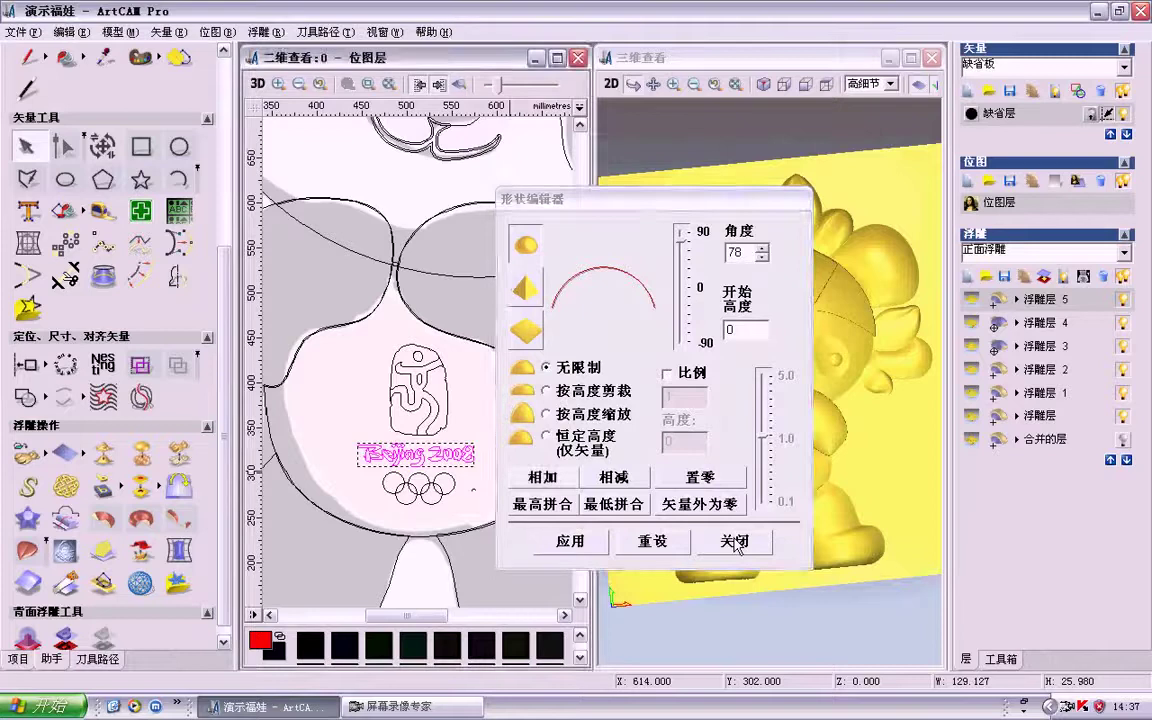
left_click(735, 541)
mouse_move(818, 516)
left_mouse_down()
mouse_move(810, 527)
mouse_move(820, 494)
left_mouse_up()
scroll(820, 494, "up", 2)
scroll(823, 548, "up", 3)
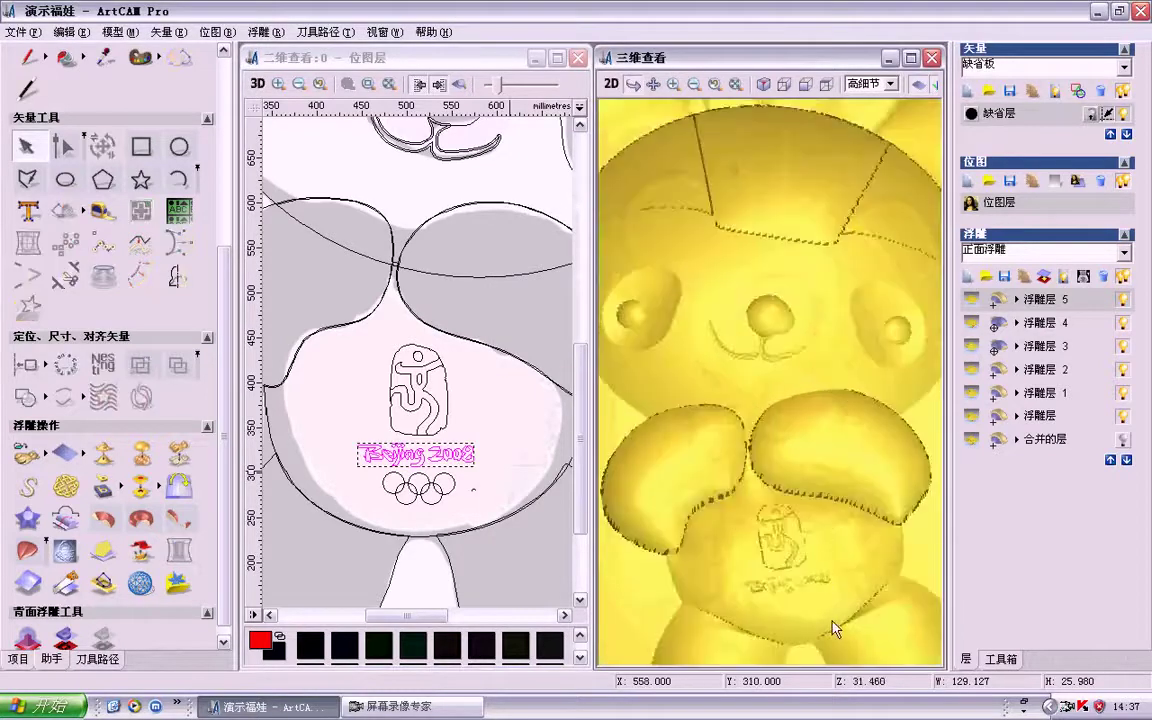
Step: Create a weave relief from the five Olympic rings, using the tiny vector beside them as the cross-section
left_click(451, 425)
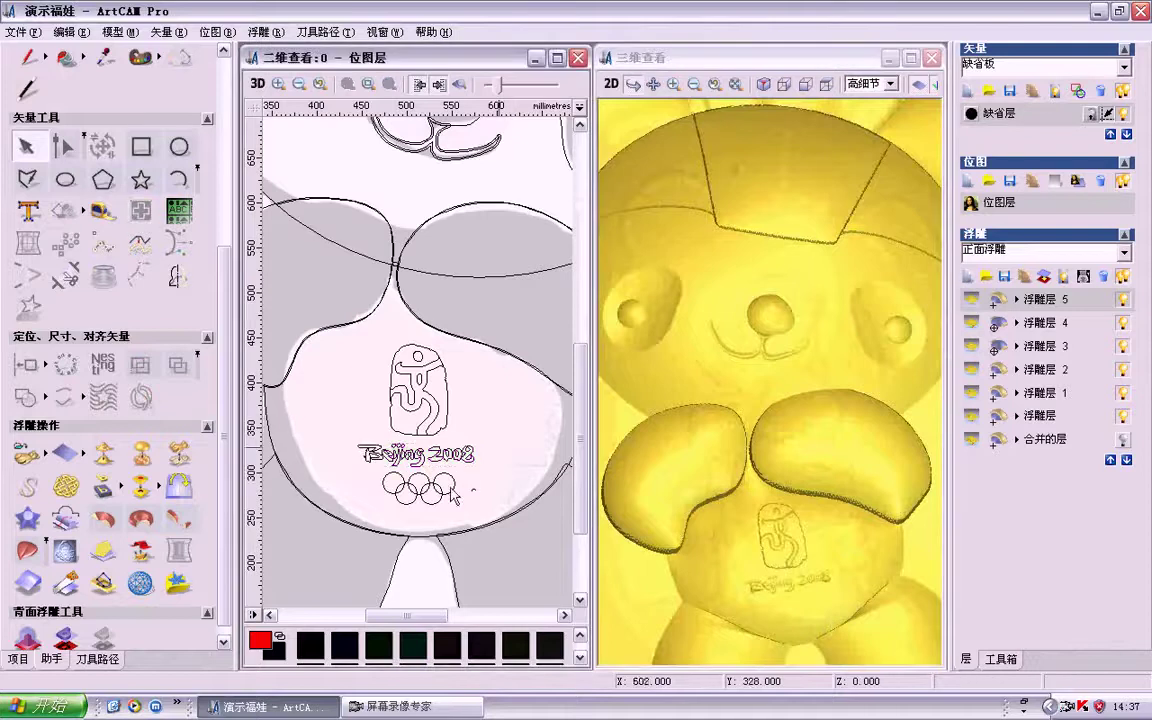
left_click_drag(332, 423, 429, 482)
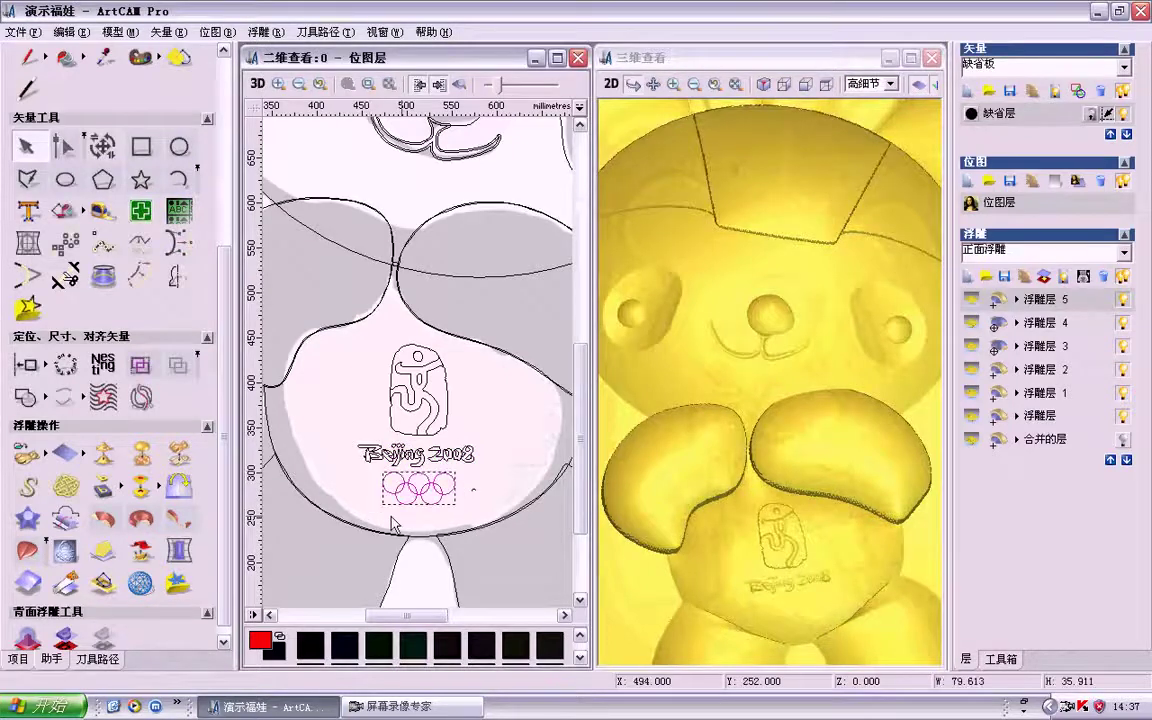
left_click(475, 490, "shift")
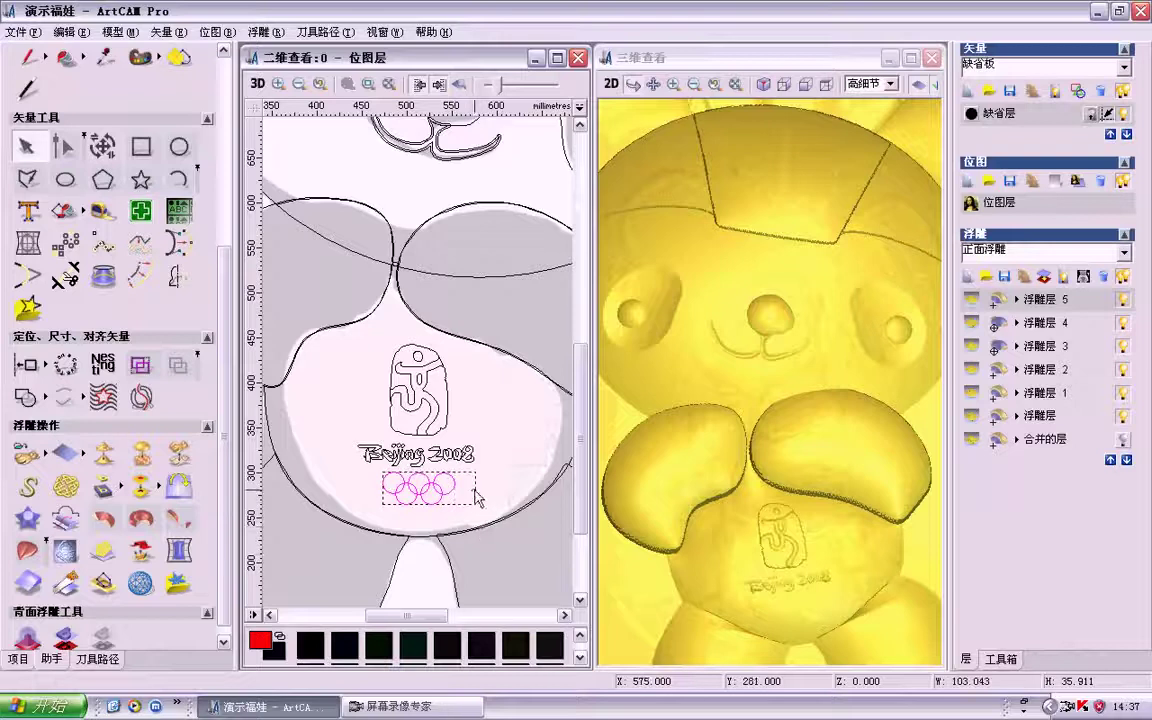
left_click(72, 487)
left_click(548, 516)
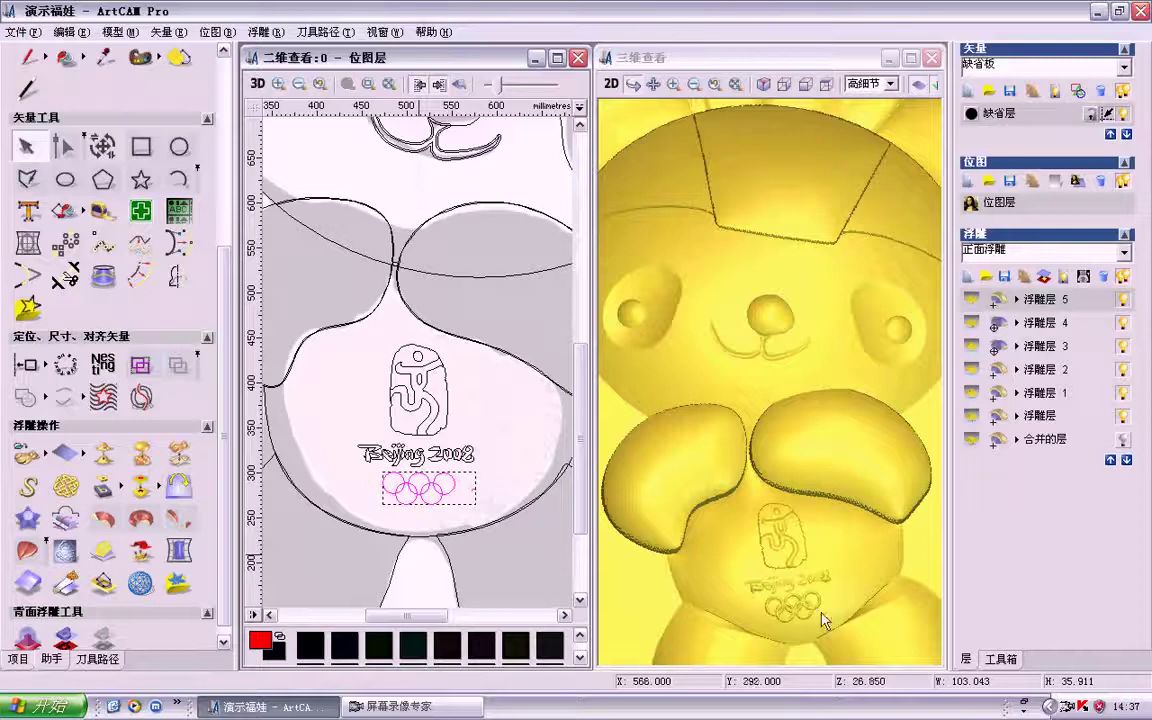
Step: Inflate the "福娃晶晶 Jingjing" lettering beside the leg with a round profile, angle 45, start height 1, no limit, combined by add
left_click(525, 447)
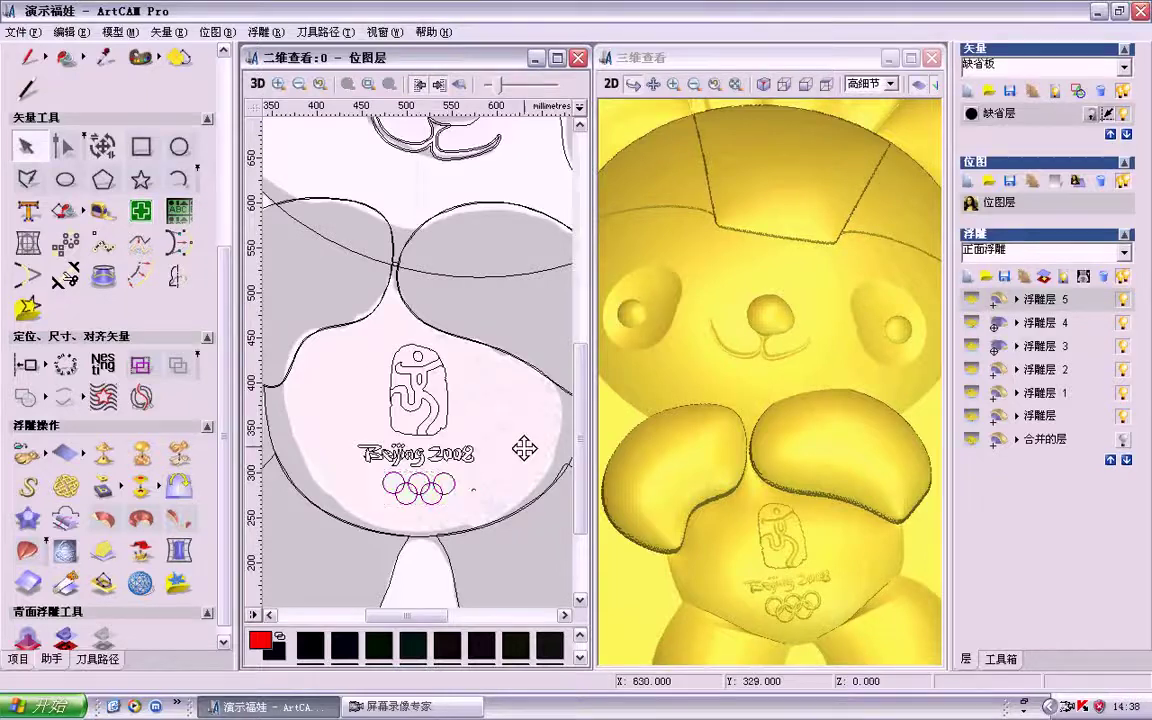
scroll(517, 447, "down", 2)
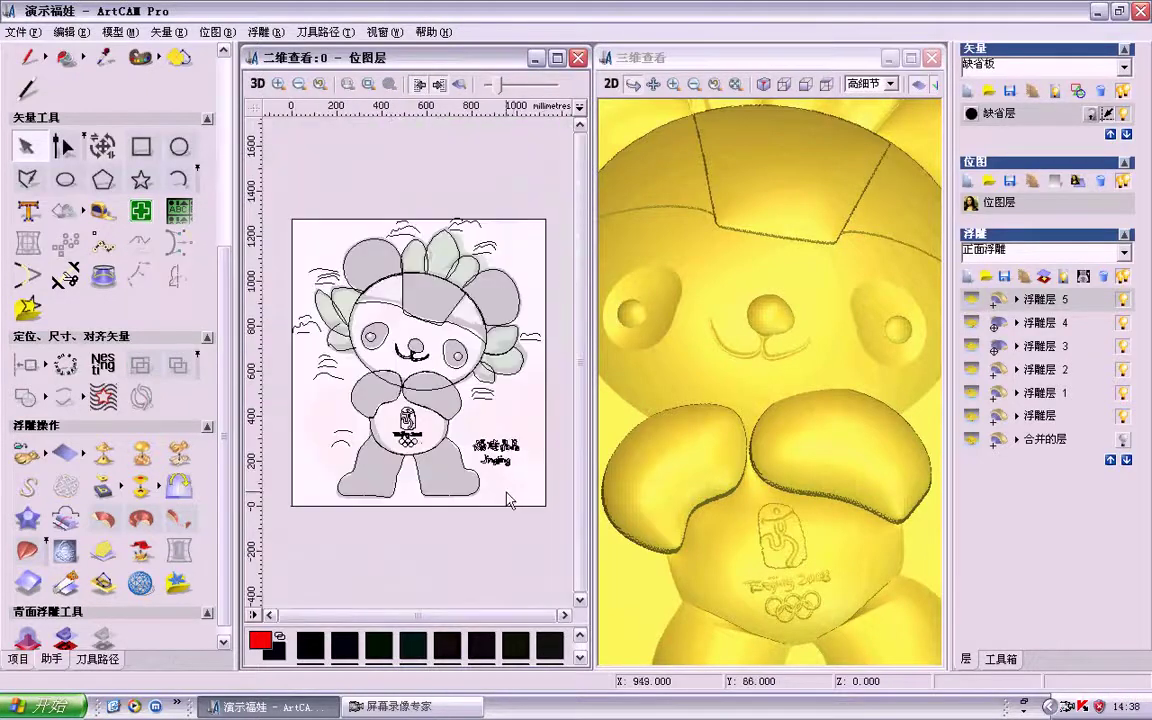
left_click(474, 457)
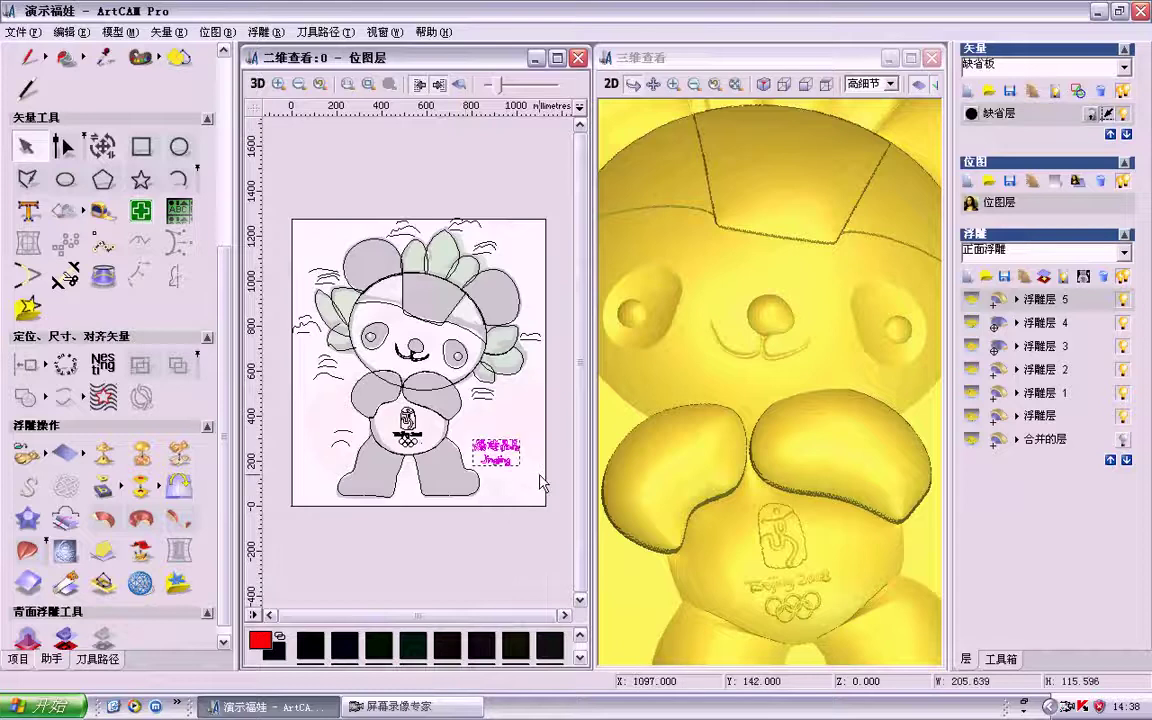
key("F12")
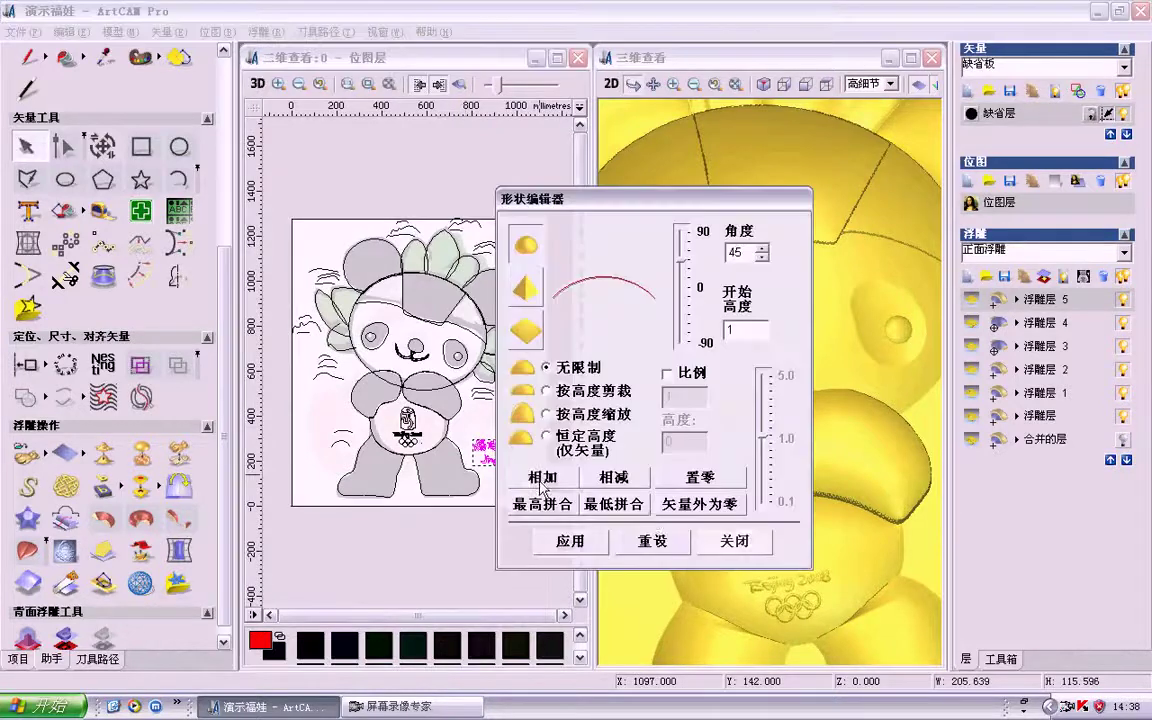
left_click(535, 478)
key("Return")
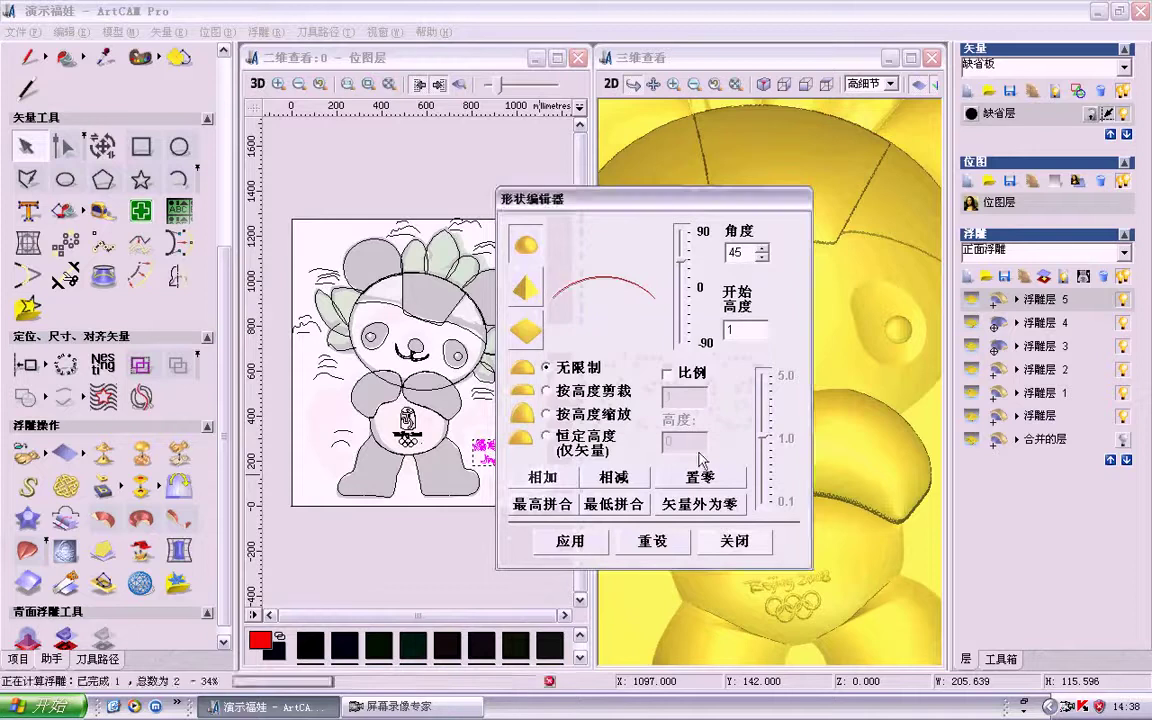
left_click(735, 545)
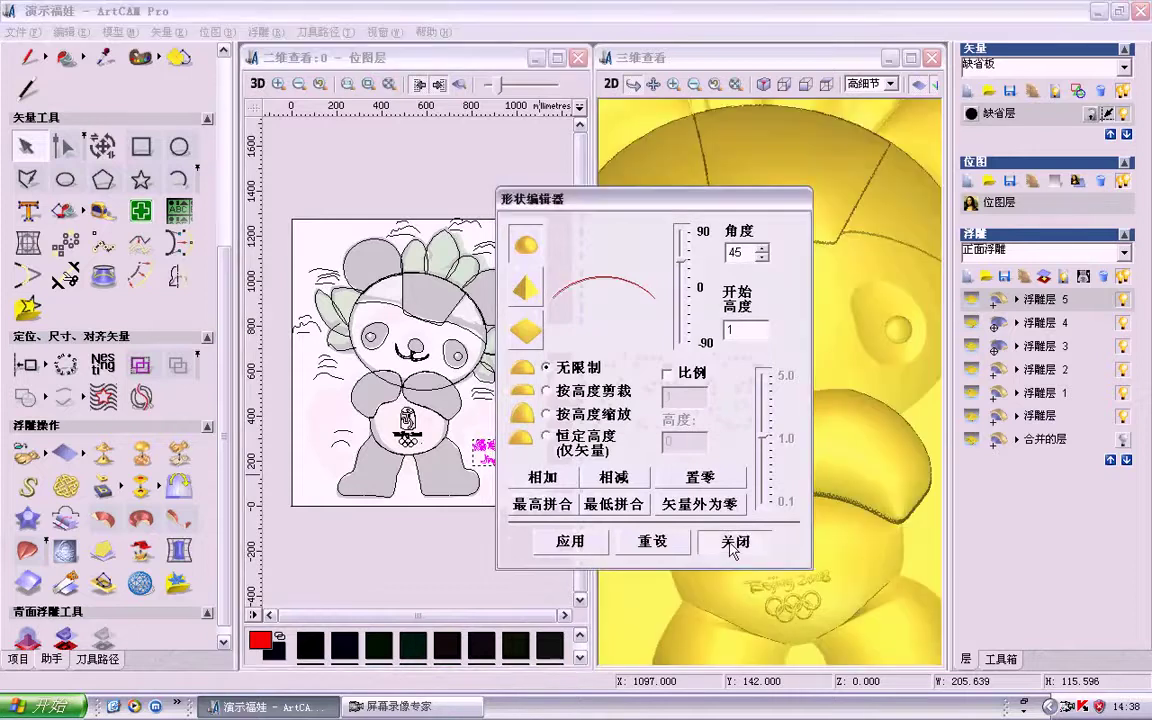
Step: Merge all visible relief layers into a new layer and make the merged layer active
left_click(910, 57)
scroll(757, 373, "down", 2)
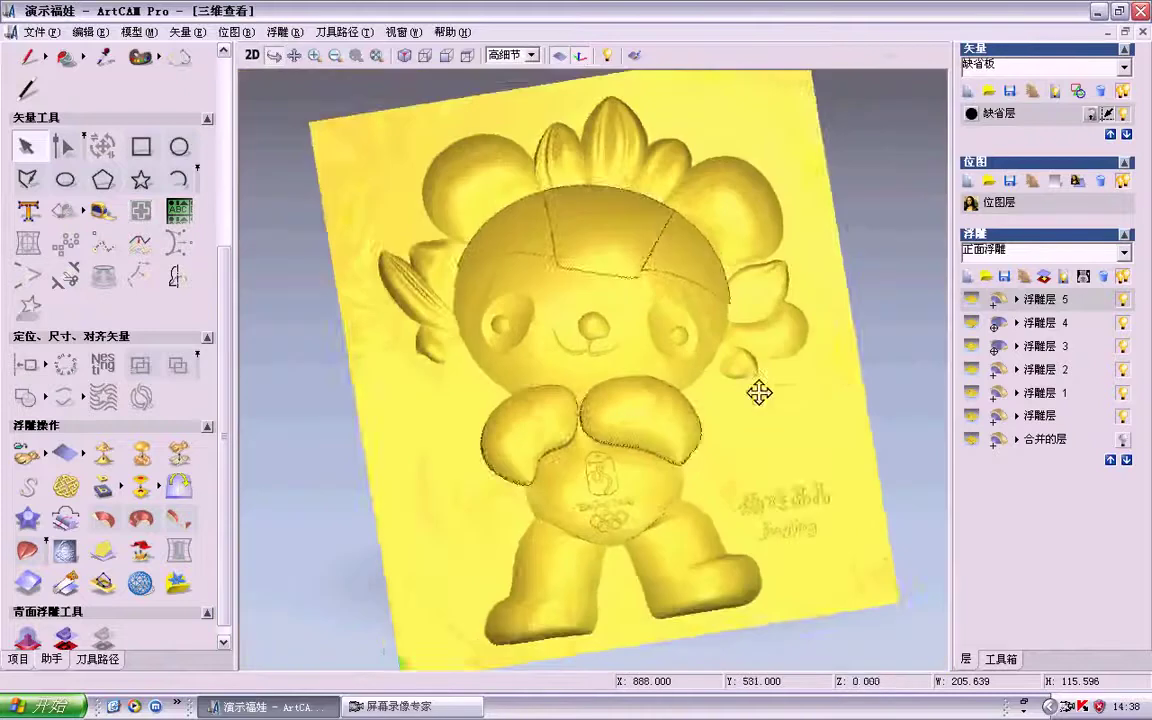
left_click_drag(765, 454, 710, 483)
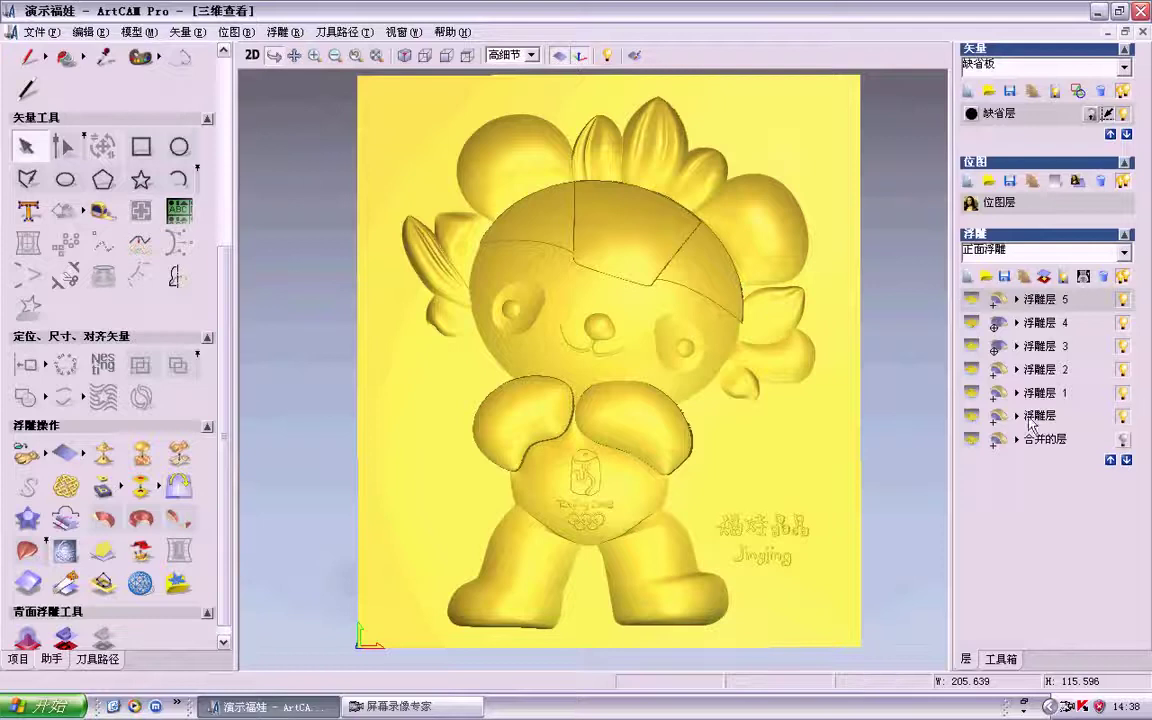
left_click(1066, 280)
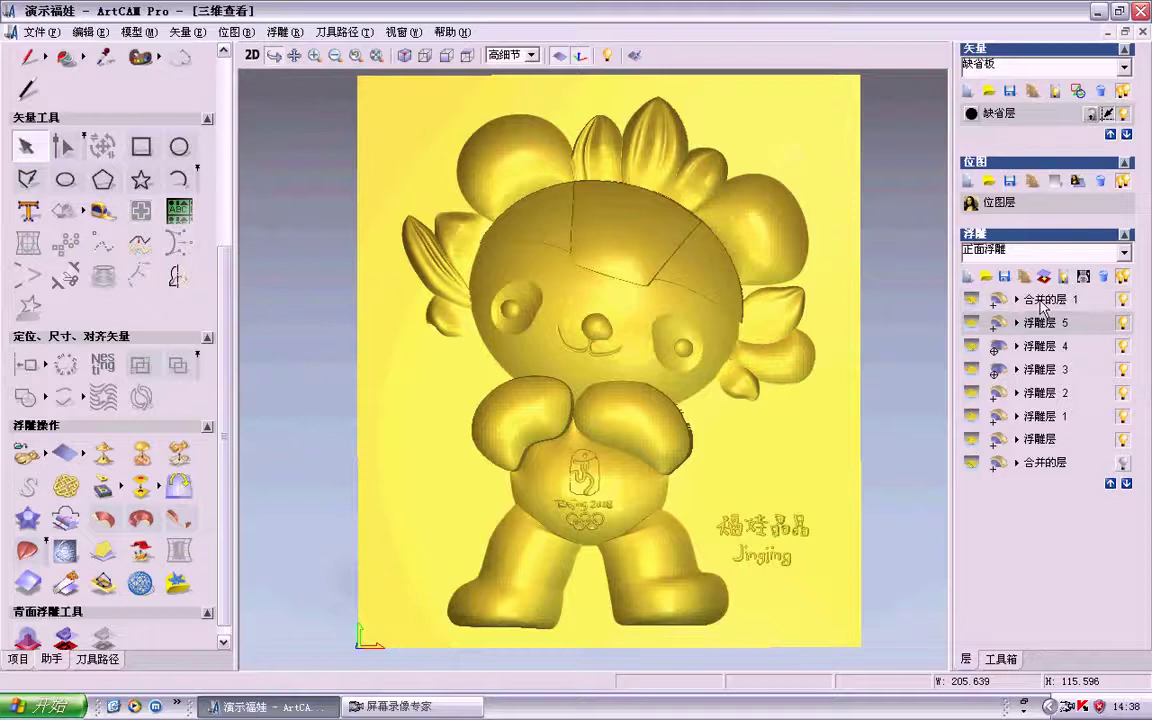
left_click(1058, 302)
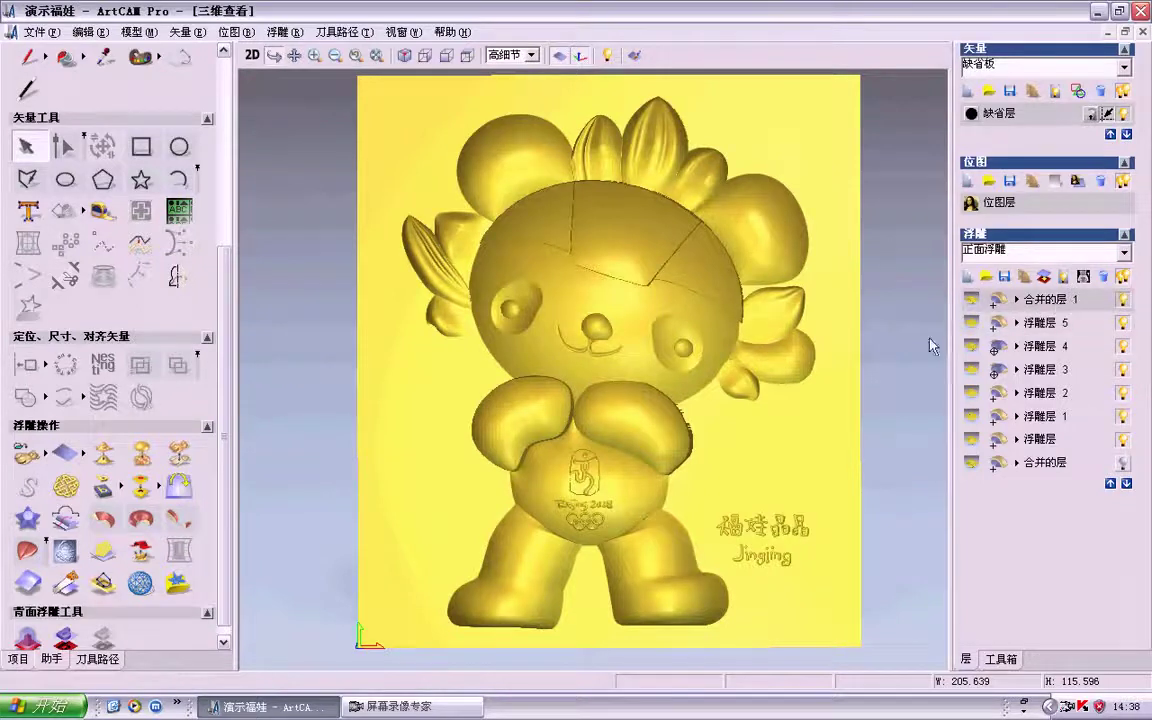
Step: Hide all the individual relief layers, leaving only the new merged layer visible
left_click(1122, 325)
left_click(1123, 347)
left_click(1123, 394)
left_click(1123, 417)
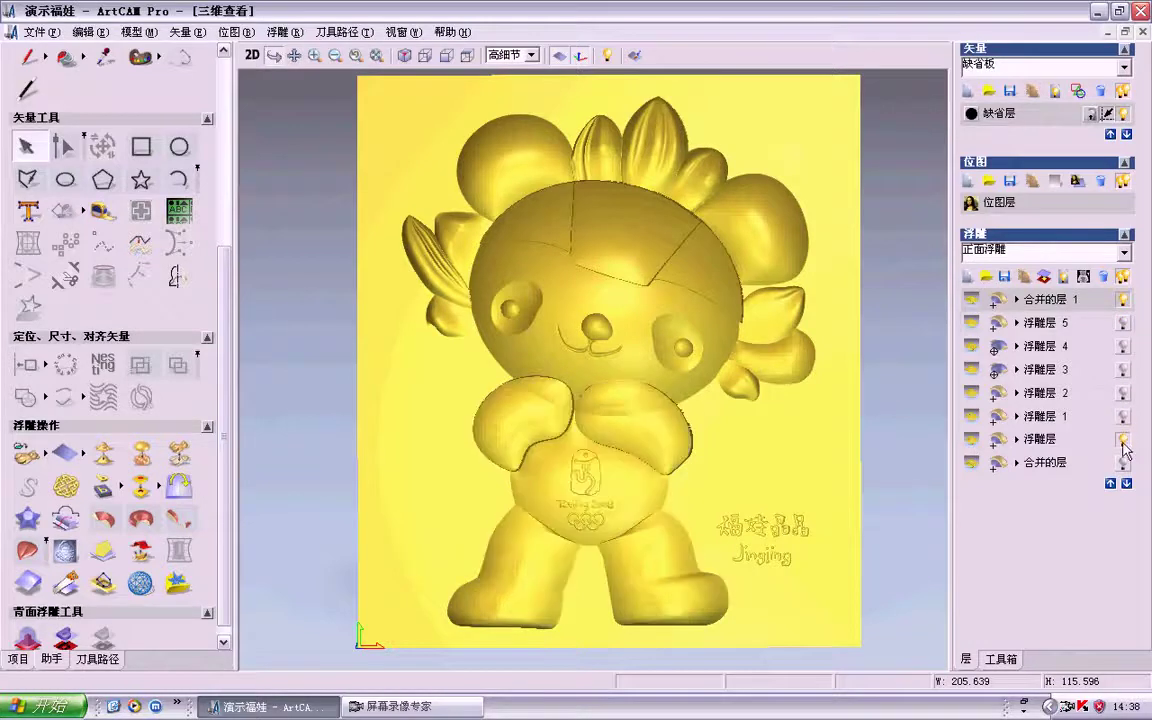
left_click(1123, 441)
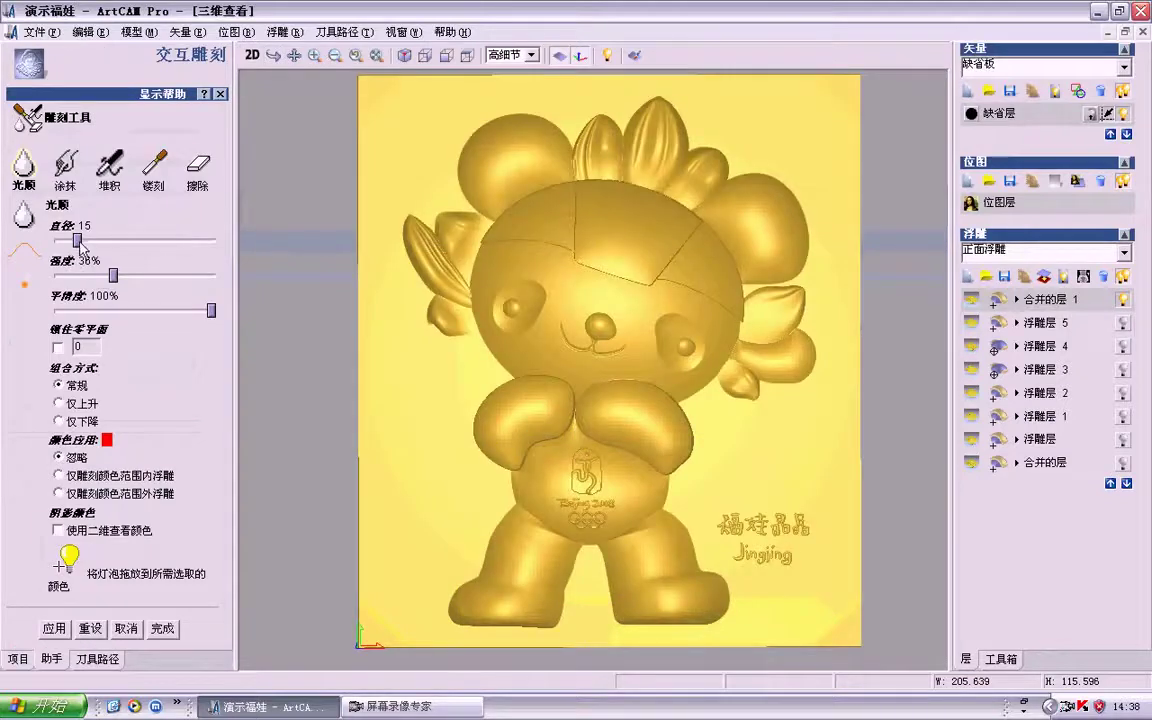
Step: Smooth the merged relief by interactive sculpting with diameter 22, strength 47% and smoothness 100%
left_click_drag(78, 243, 131, 275)
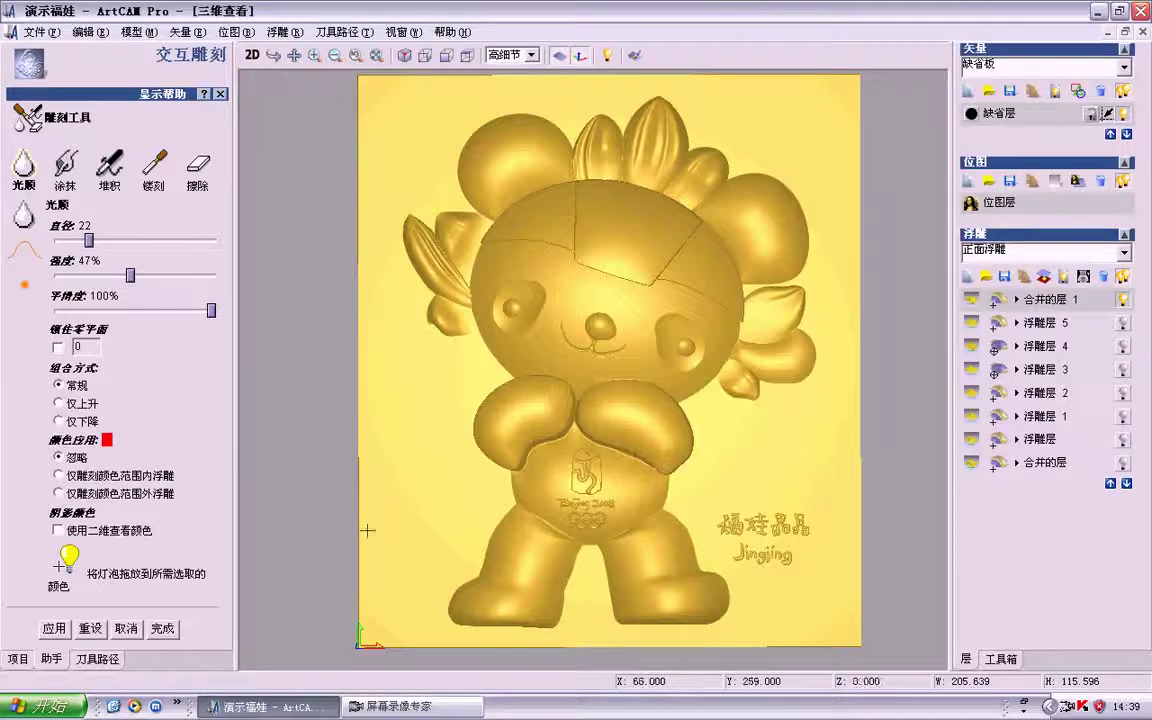
left_click(160, 628)
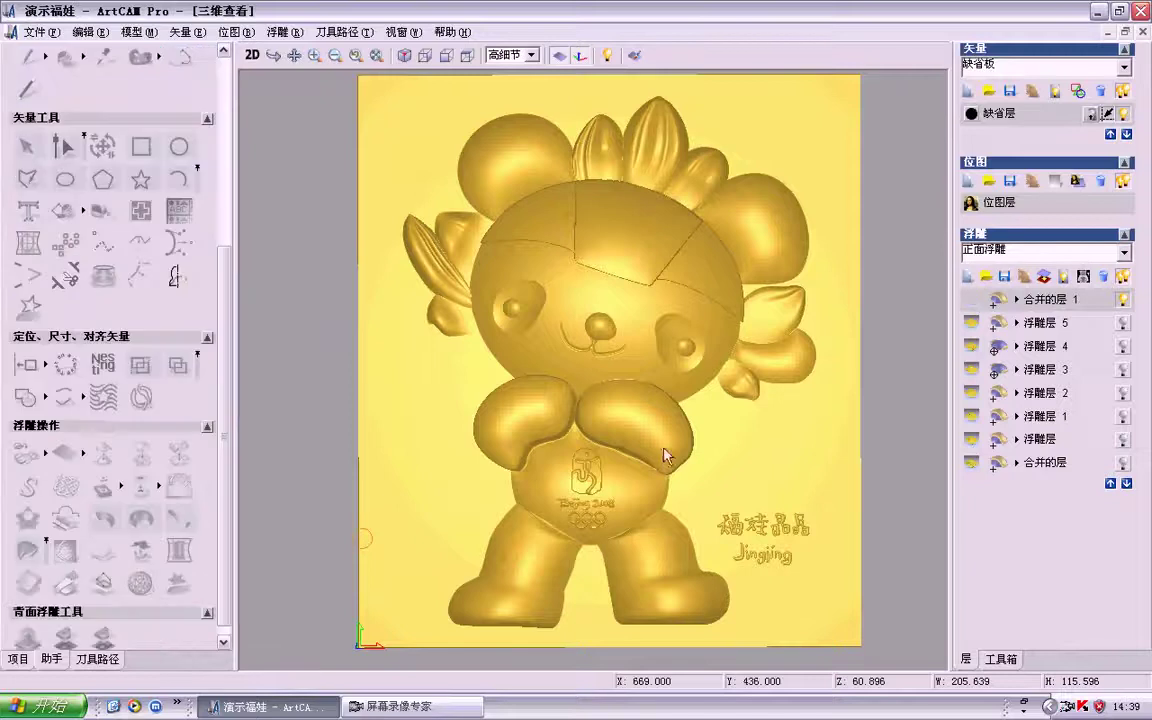